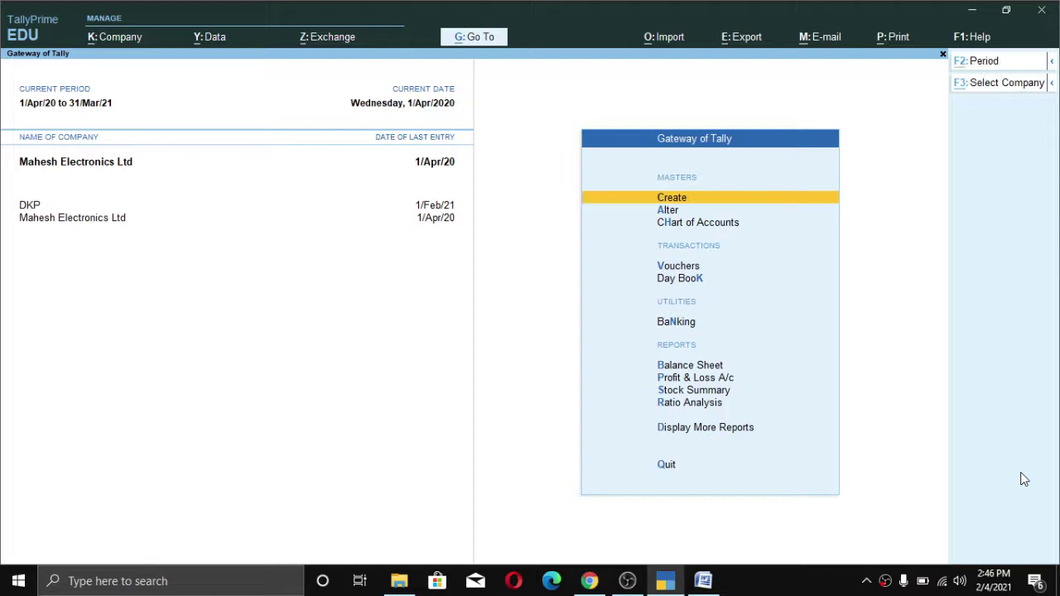
# Switch to the Word notes on memorandum vouchers and correct "Jean0073" to "Jeans" in the second example.
pyautogui.hotkey('alt', 'g')
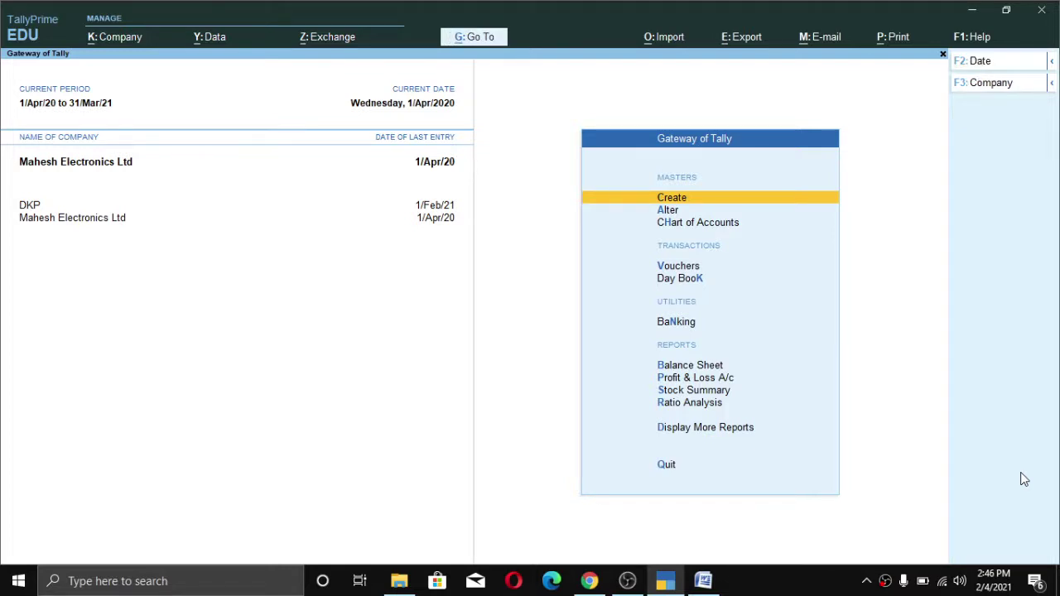
pyautogui.hotkey('alt', 'Tab')
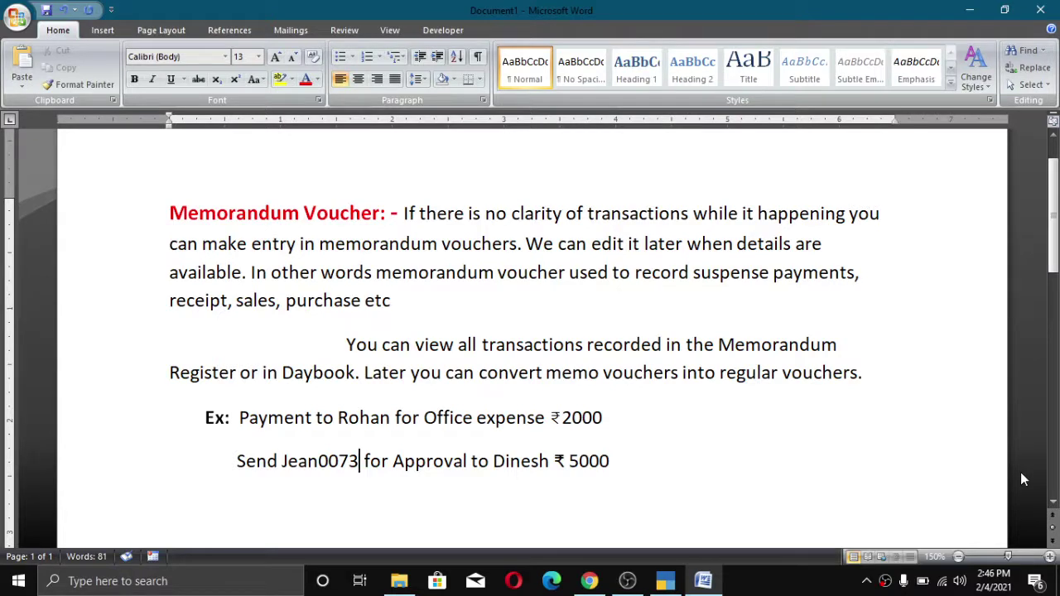
pyautogui.press('BackSpace')
pyautogui.press('BackSpace')
pyautogui.press('BackSpace')
pyautogui.press('BackSpace')
pyautogui.write('s')
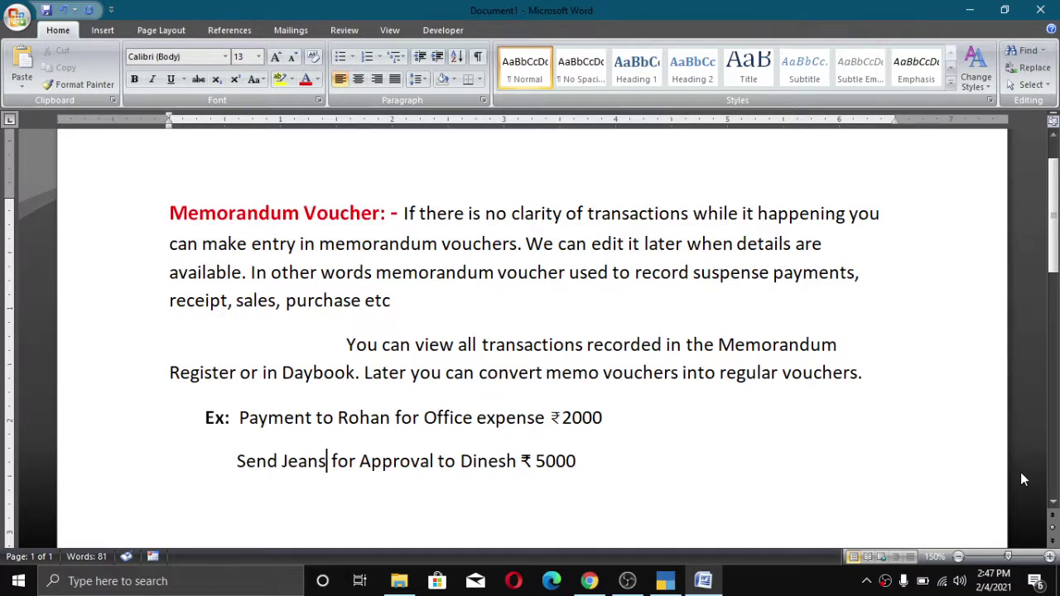
pyautogui.press('BackSpace')
pyautogui.write('0073')
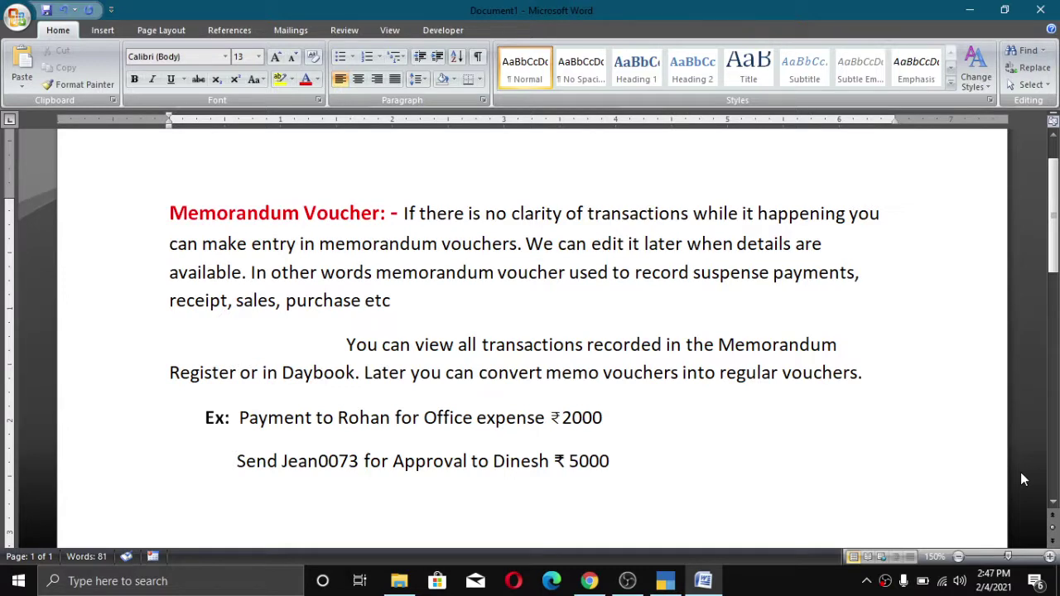
pyautogui.hotkey('ctrl', 'z')
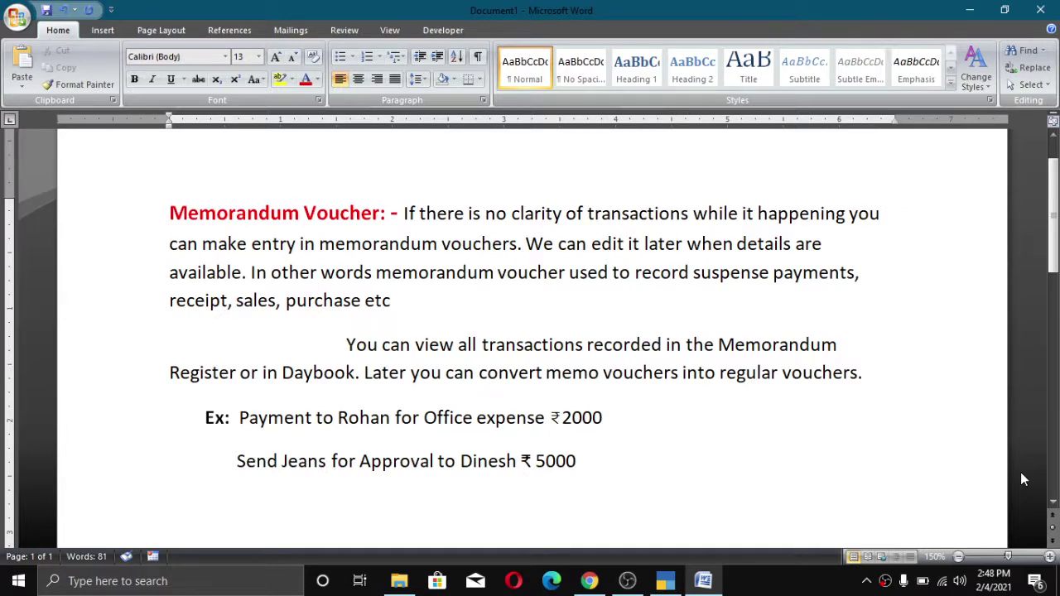
pyautogui.hotkey('alt', 'x')
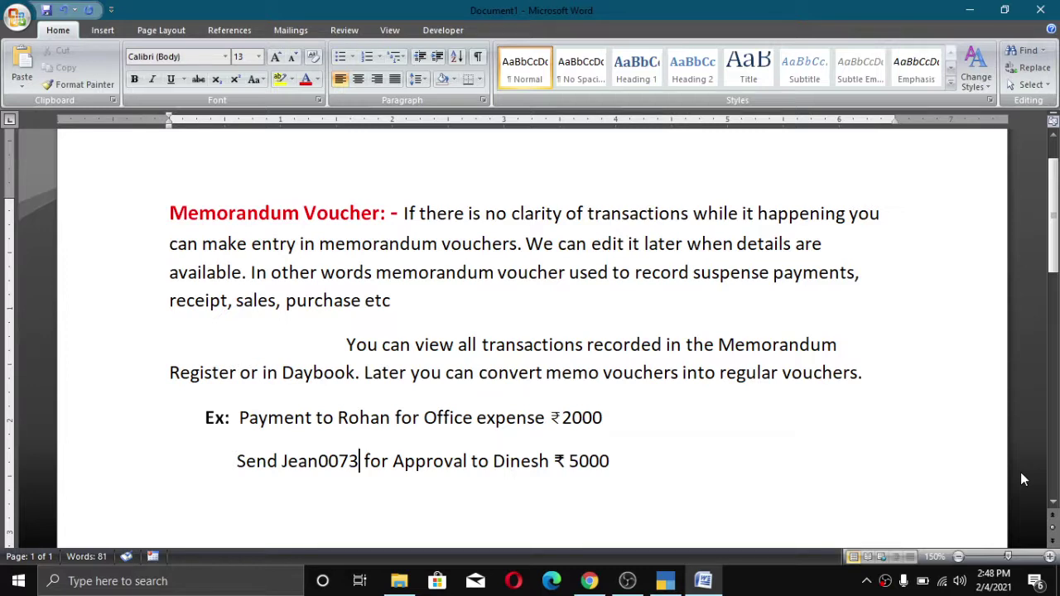
pyautogui.press('BackSpace')
pyautogui.press('BackSpace')
pyautogui.press('BackSpace')
pyautogui.press('BackSpace')
pyautogui.write('s')
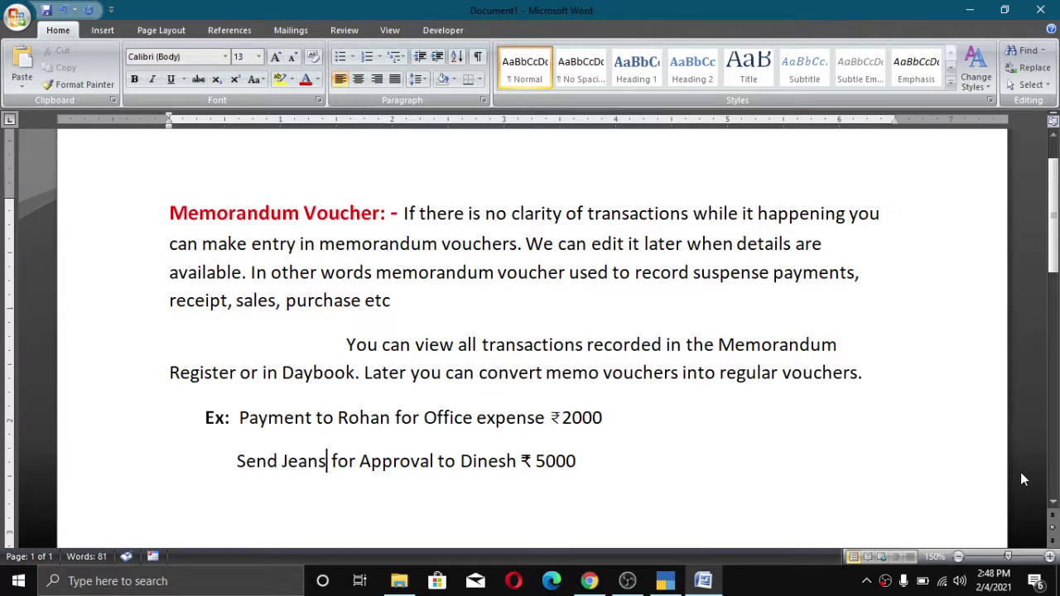
pyautogui.press('BackSpace')
pyautogui.write('0073')
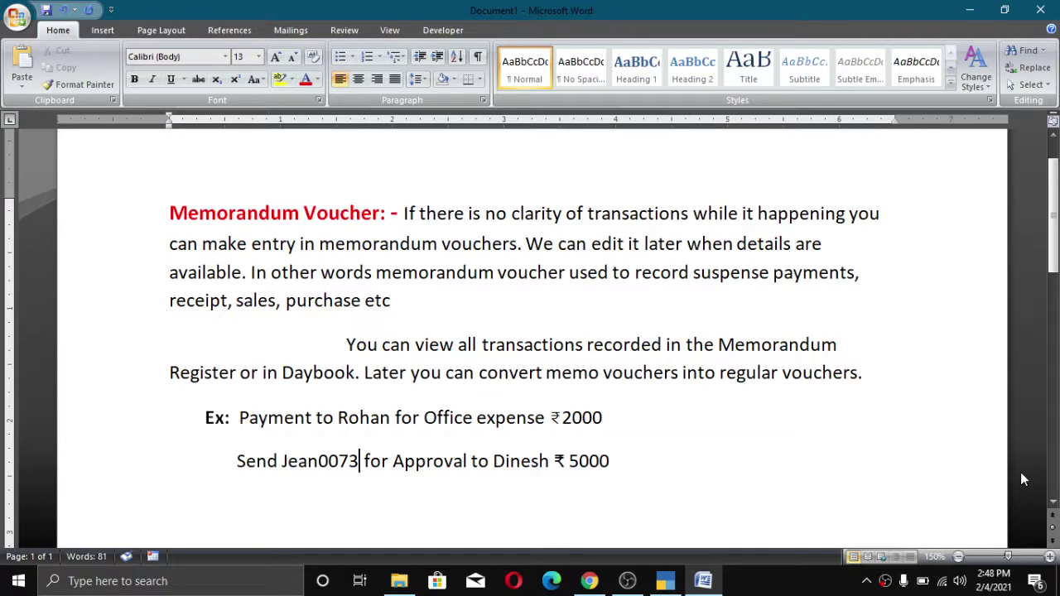
pyautogui.hotkey('ctrl', 'z')
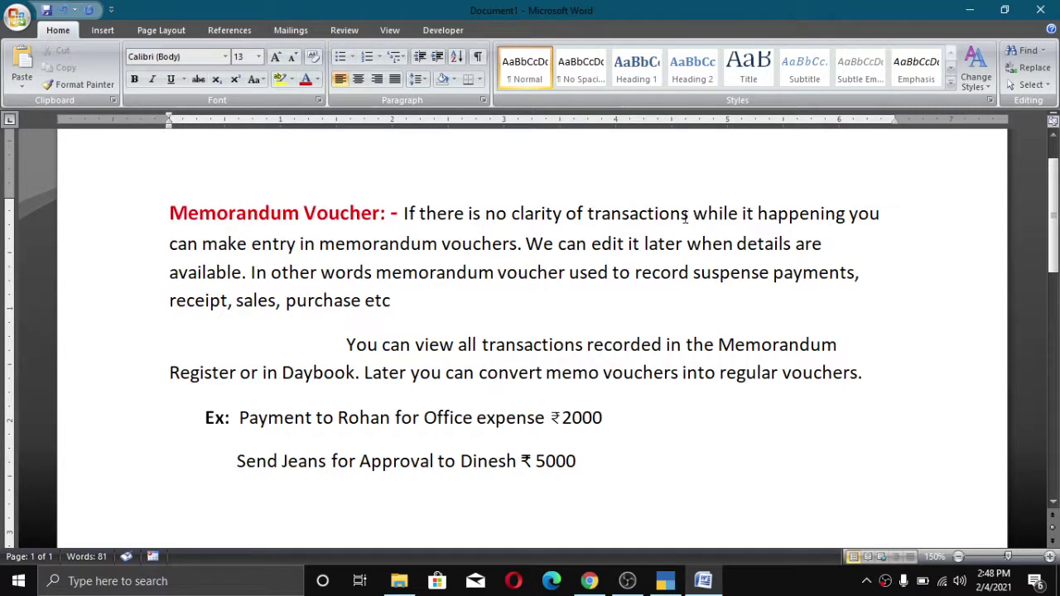
# Examine the memorandum voucher definition, the transaction types it covers, and the note on converting memo vouchers into regular vouchers.
pyautogui.moveTo(688, 215); pyautogui.dragTo(511, 217)
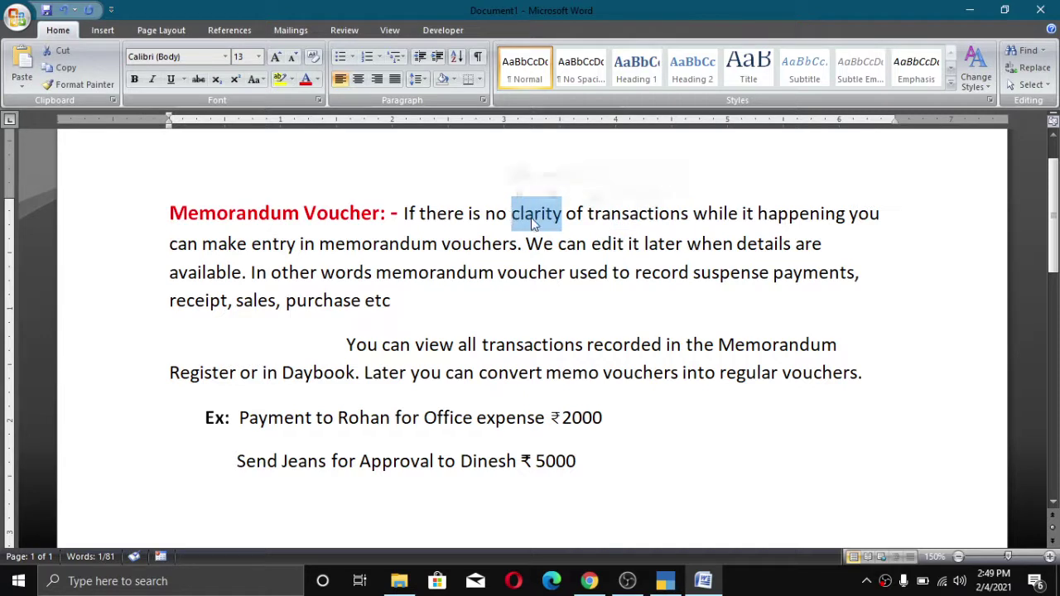
pyautogui.click(534, 217)
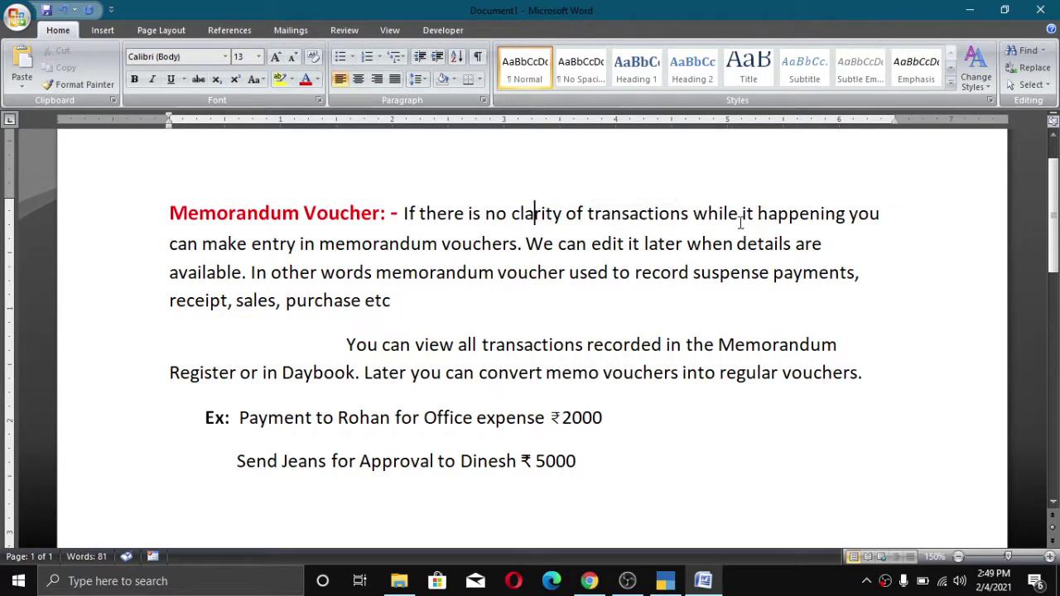
pyautogui.hotkey('alt', 'x')
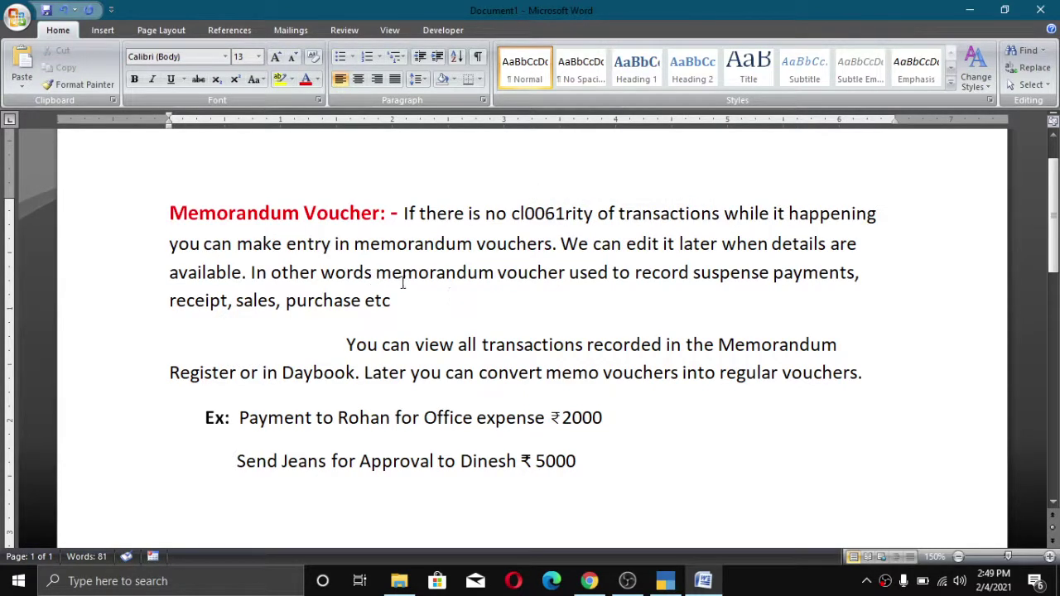
pyautogui.moveTo(511, 277); pyautogui.dragTo(455, 281)
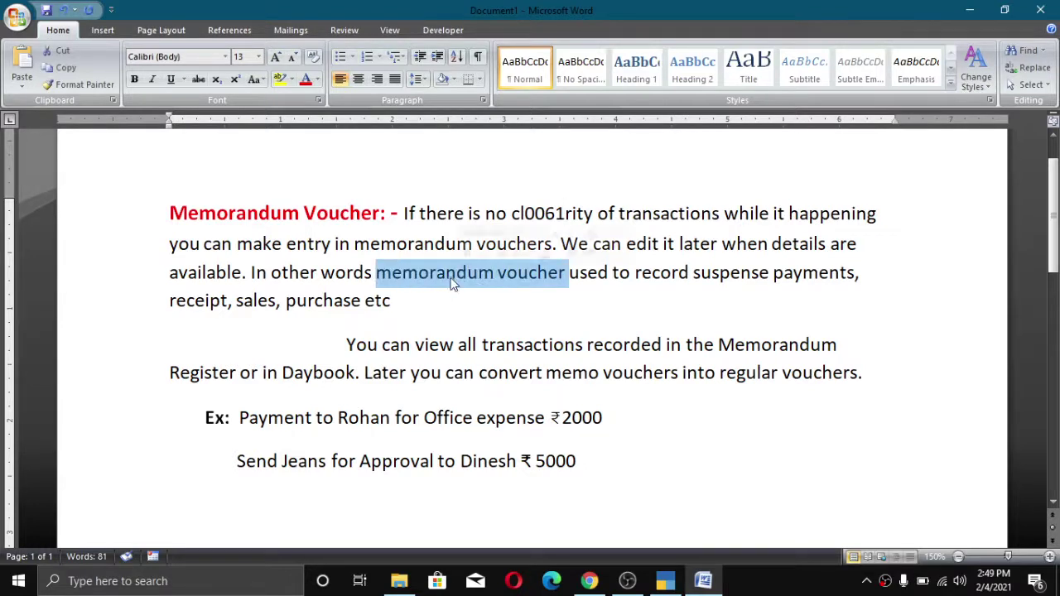
pyautogui.click(374, 302)
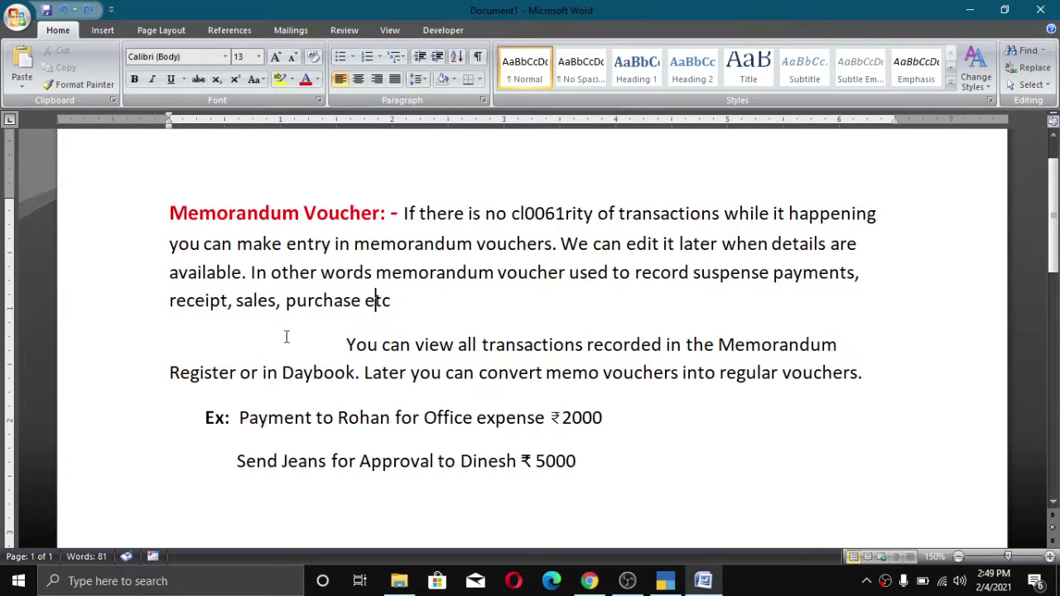
pyautogui.moveTo(770, 277); pyautogui.dragTo(830, 280)
pyautogui.click(785, 282)
pyautogui.moveTo(170, 301); pyautogui.dragTo(200, 308)
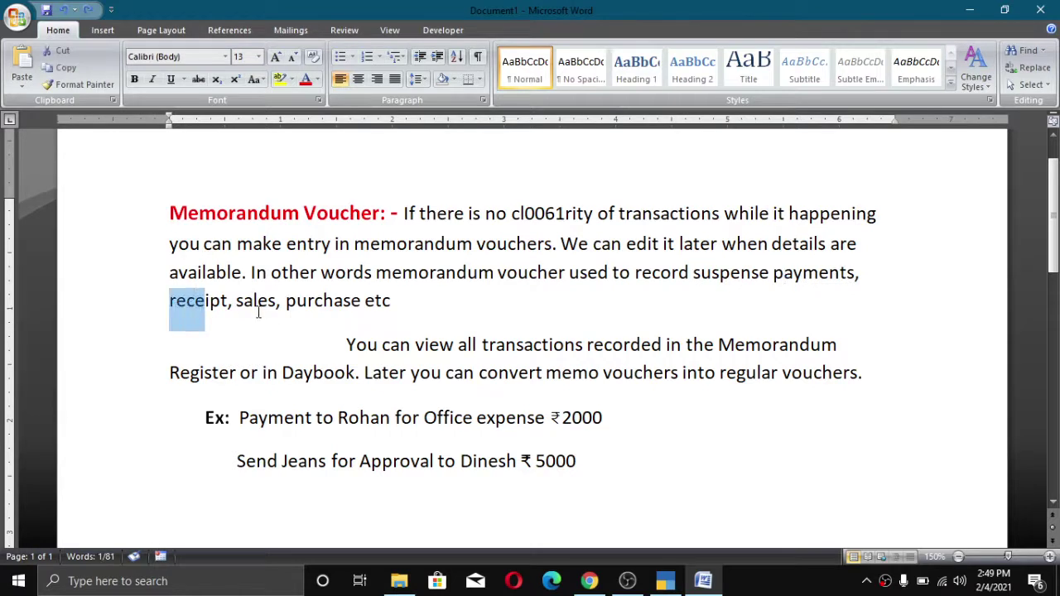
pyautogui.moveTo(297, 309); pyautogui.dragTo(334, 310)
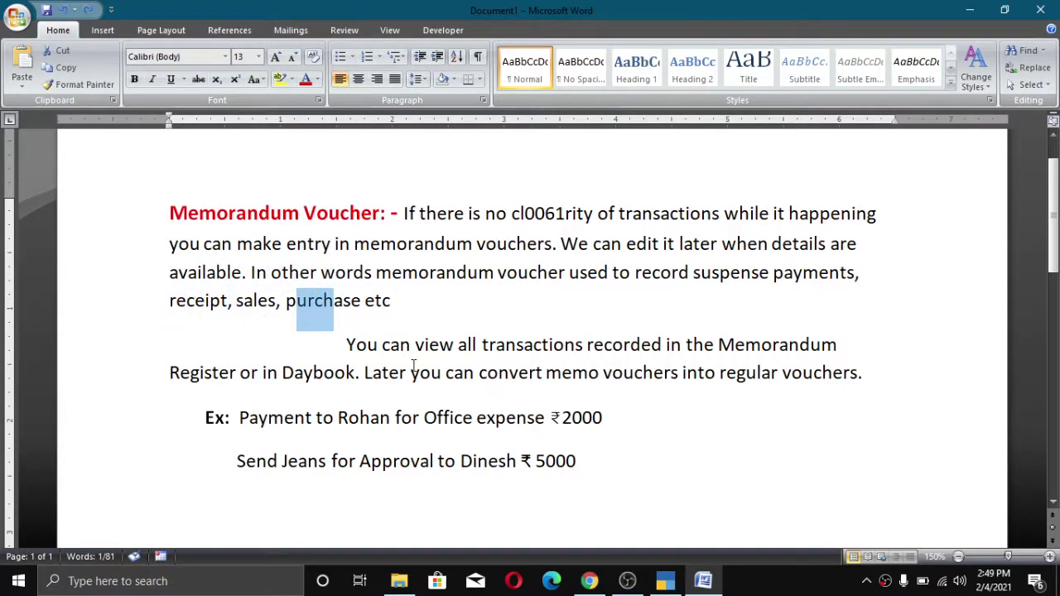
pyautogui.click(368, 381)
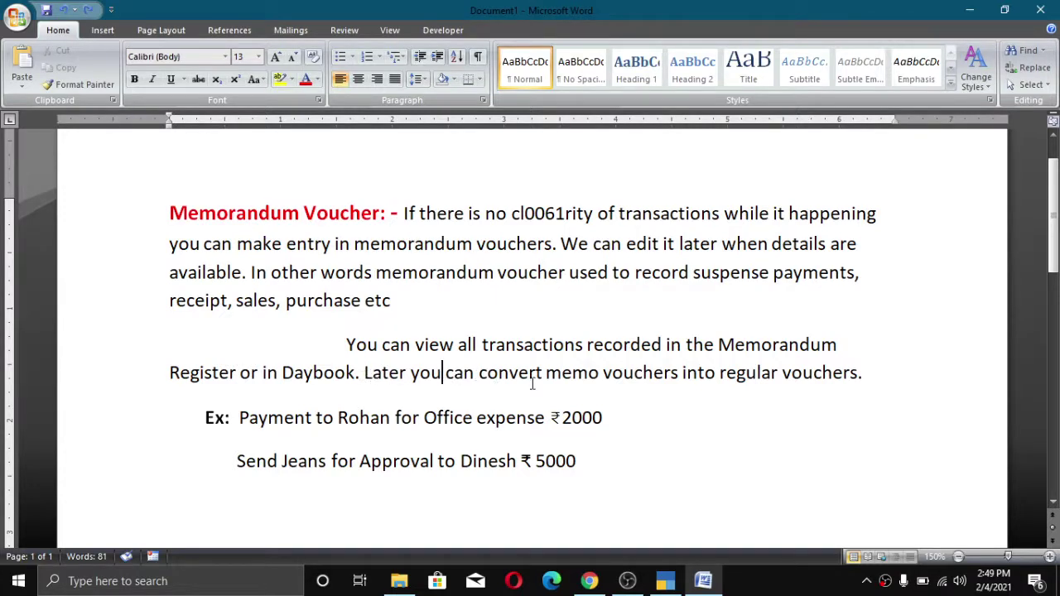
pyautogui.hotkey('alt', 'x')
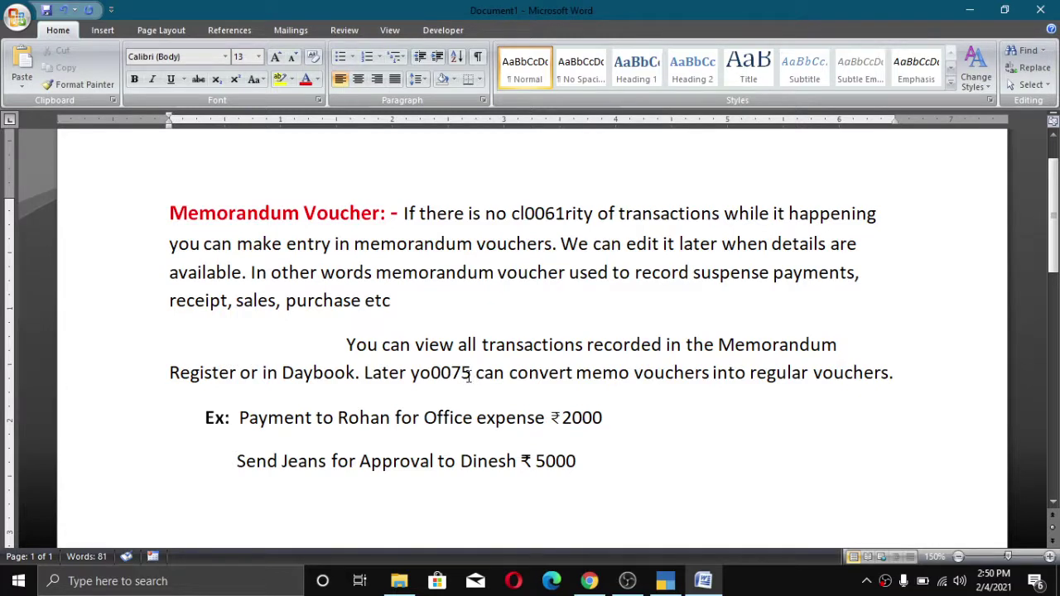
pyautogui.hotkey('alt', 'x')
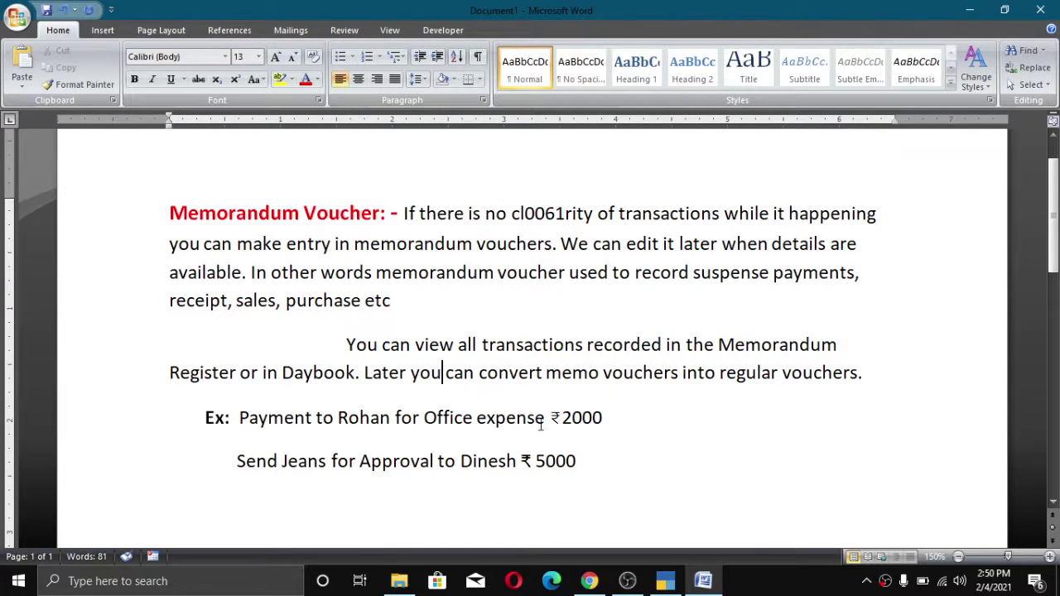
# Examine the ₹2000 office expense payment example and the example of sending jeans for approval.
pyautogui.moveTo(551, 420); pyautogui.dragTo(608, 426)
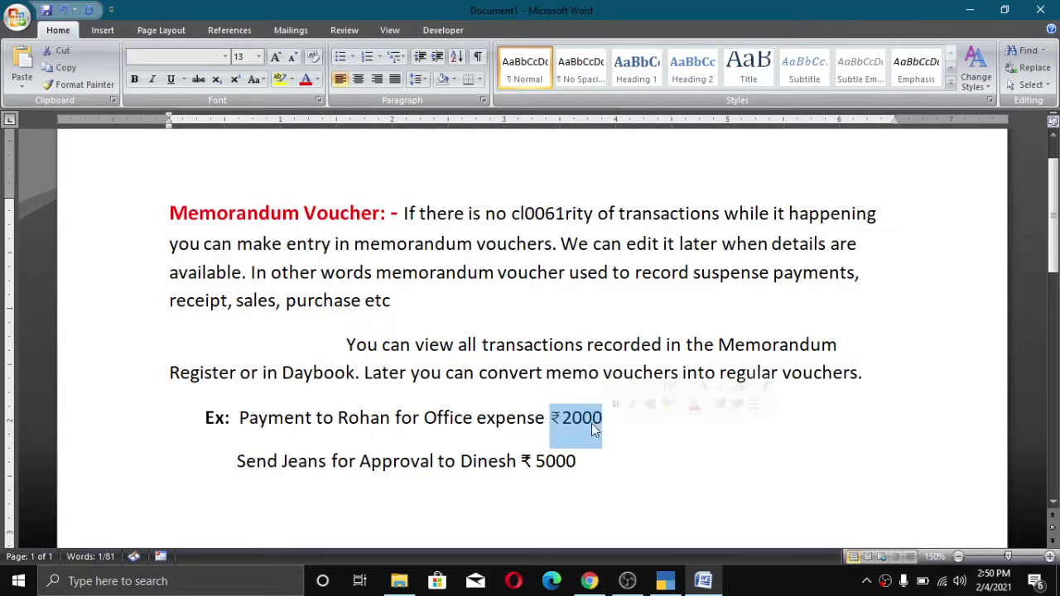
pyautogui.click(569, 419)
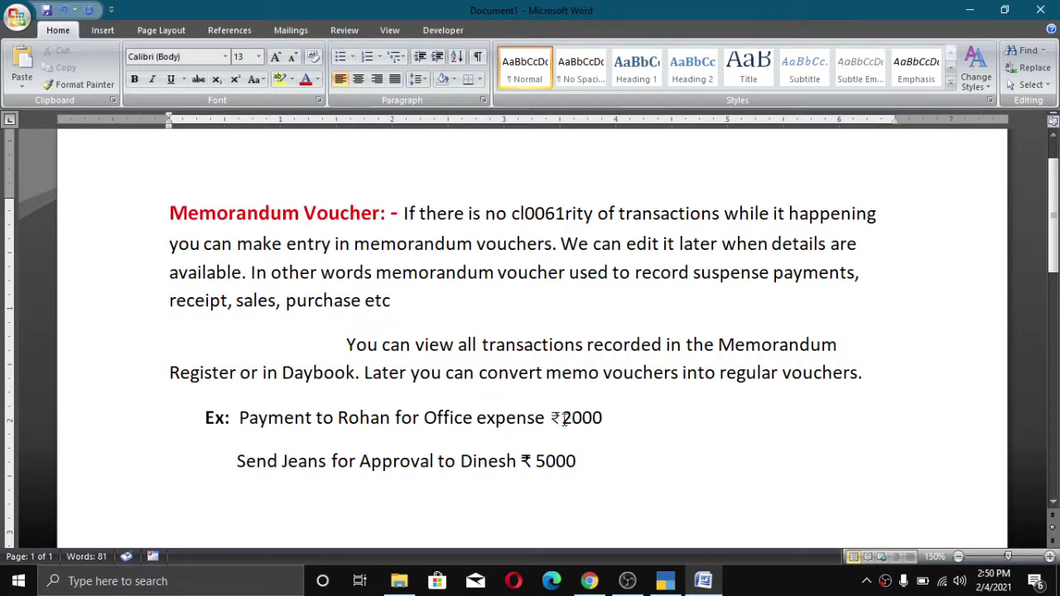
pyautogui.moveTo(551, 419); pyautogui.dragTo(603, 420)
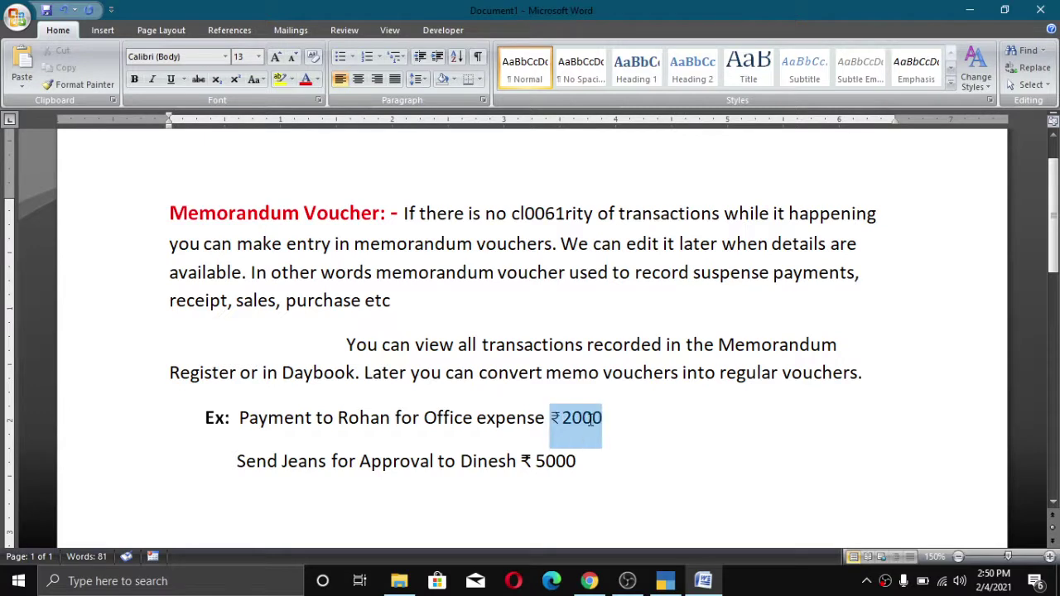
pyautogui.click(486, 439)
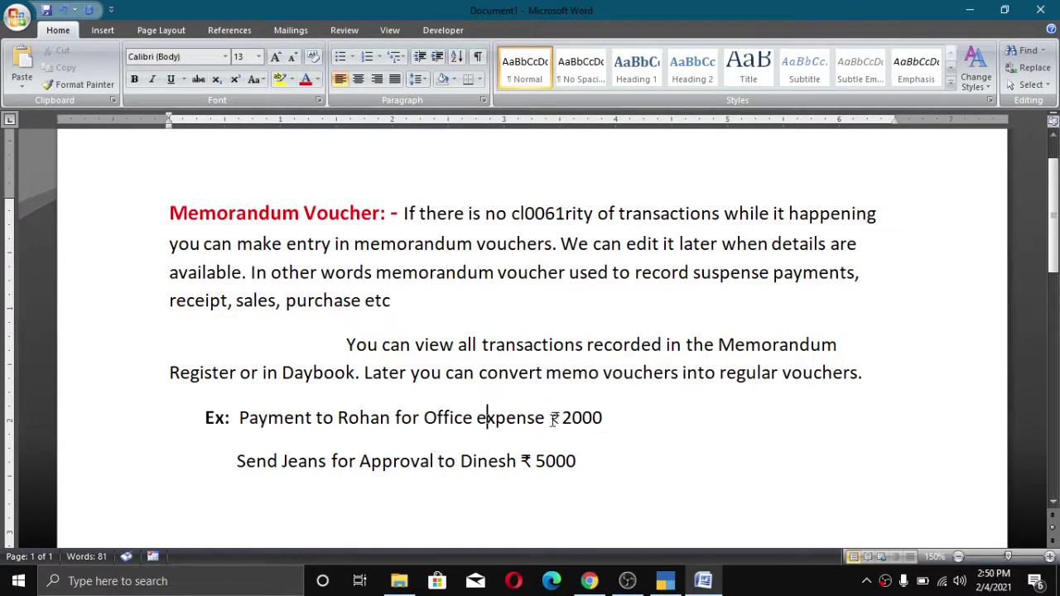
pyautogui.moveTo(549, 419); pyautogui.dragTo(591, 422)
pyautogui.click(580, 419)
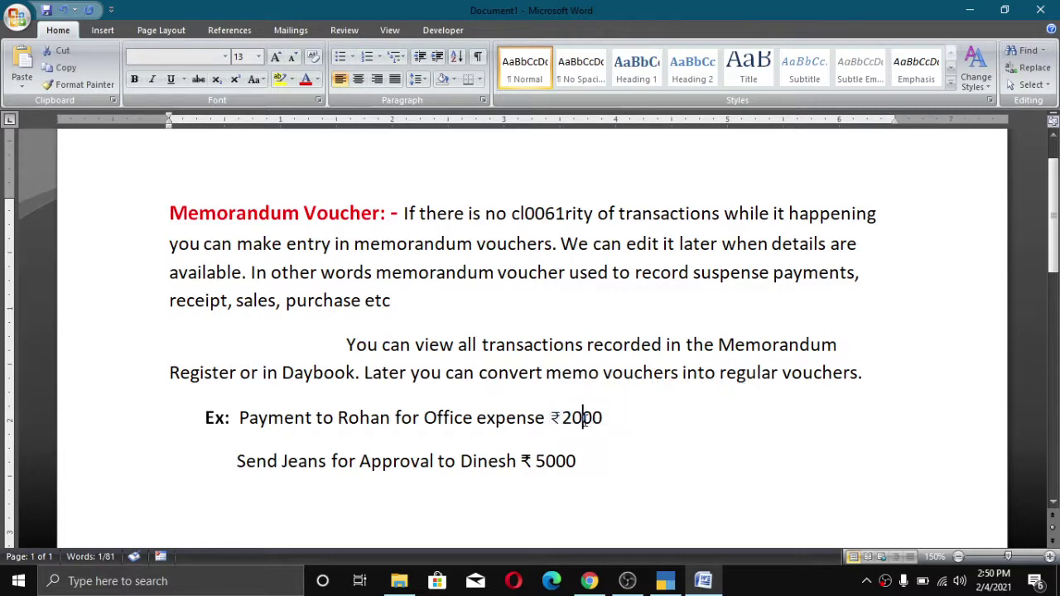
pyautogui.press('BackSpace')
pyautogui.press('BackSpace')
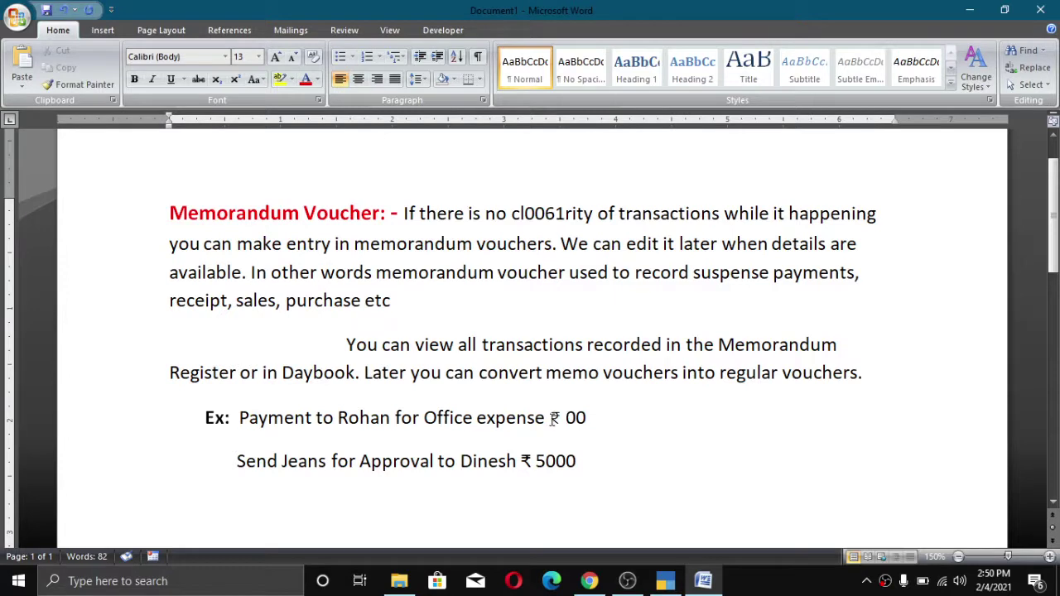
pyautogui.write('2000')
pyautogui.moveTo(258, 468); pyautogui.dragTo(329, 473)
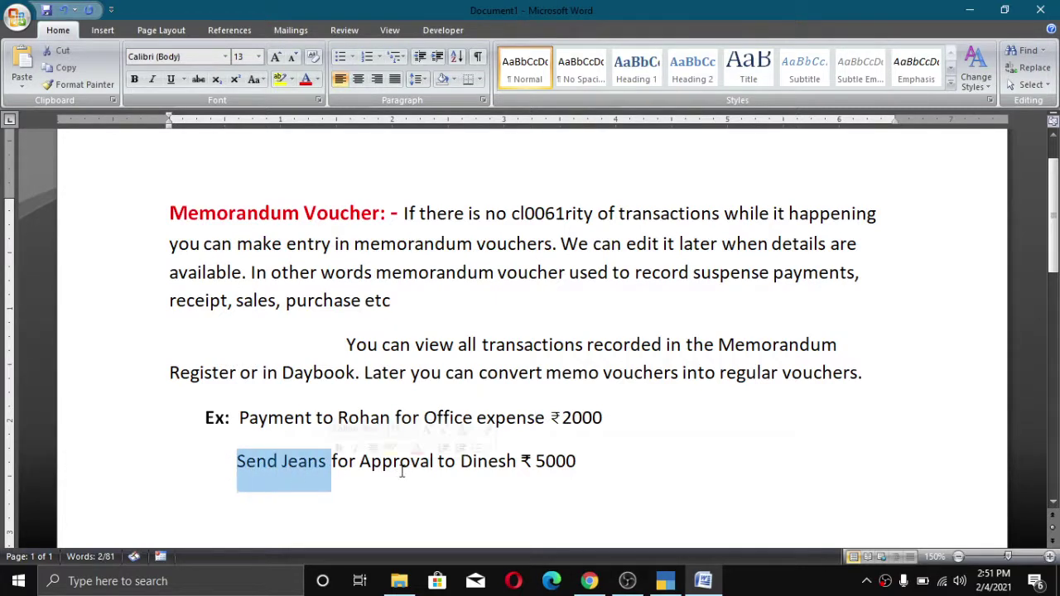
pyautogui.click(520, 465)
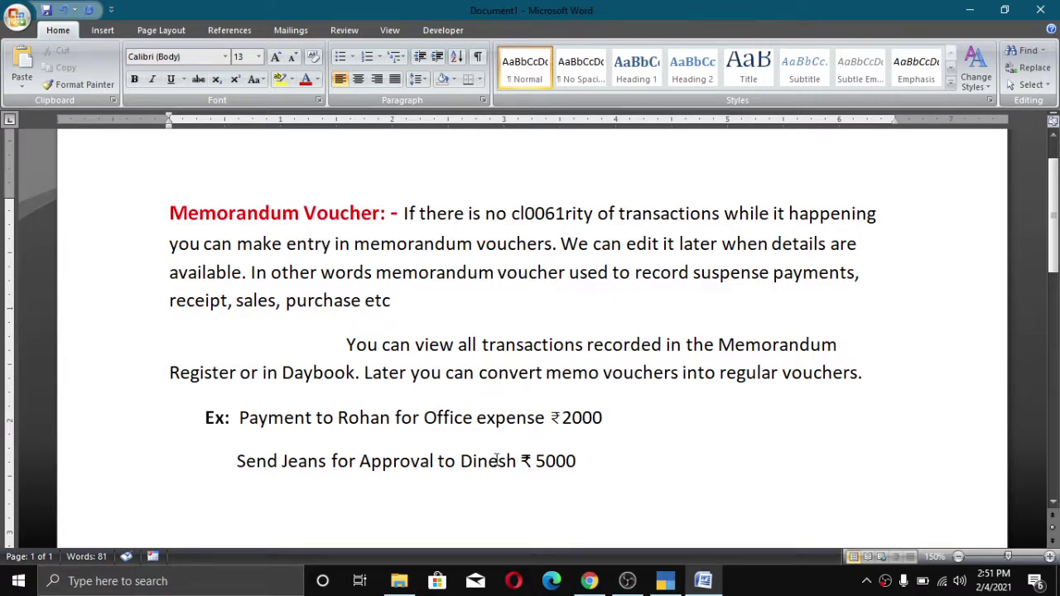
pyautogui.hotkey('alt', 'x')
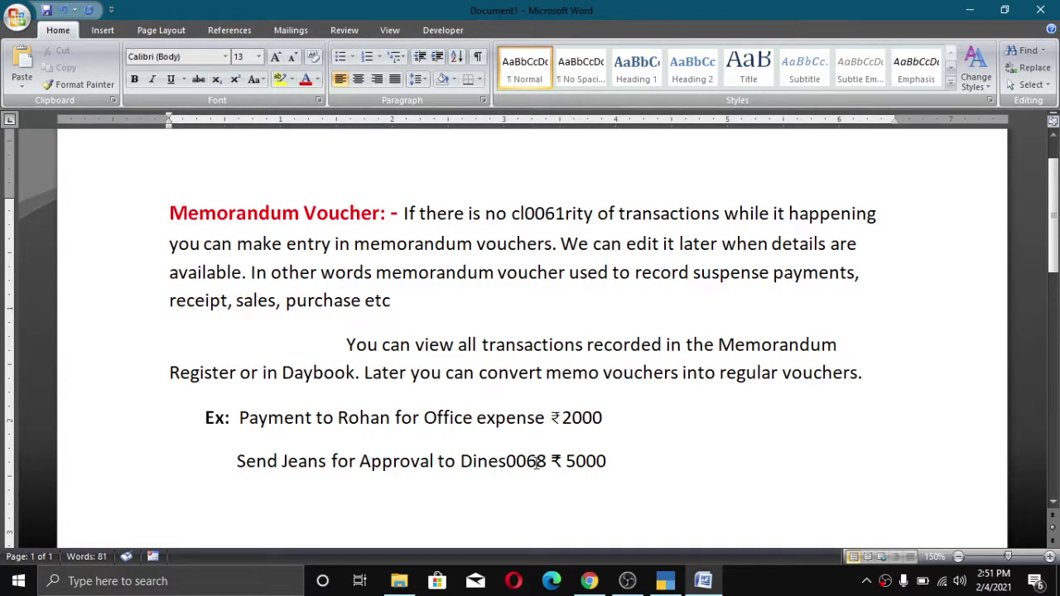
pyautogui.press('BackSpace')
pyautogui.press('BackSpace')
pyautogui.press('BackSpace')
pyautogui.press('BackSpace')
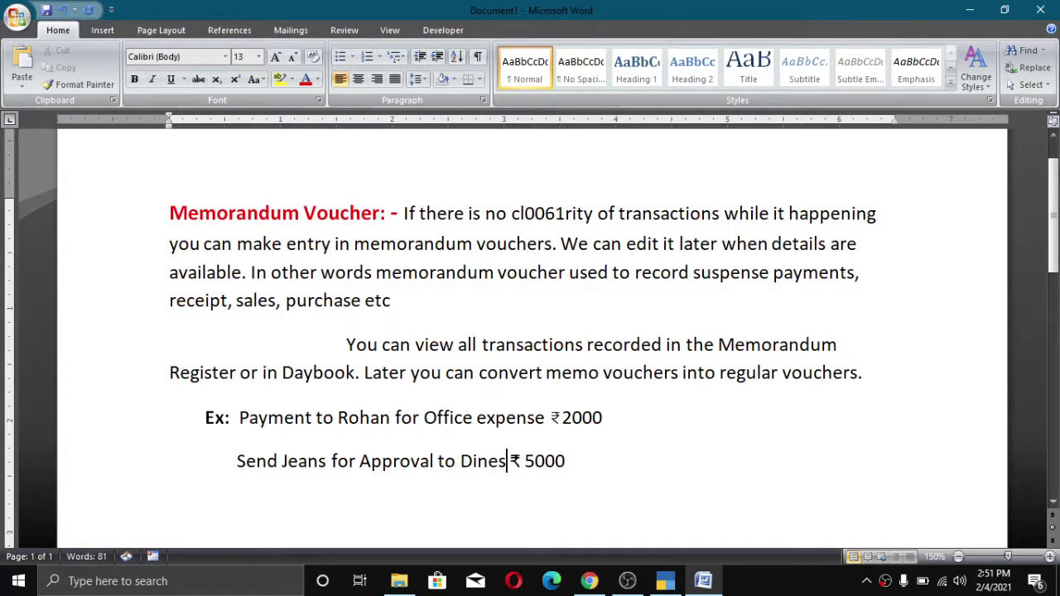
pyautogui.write('h')
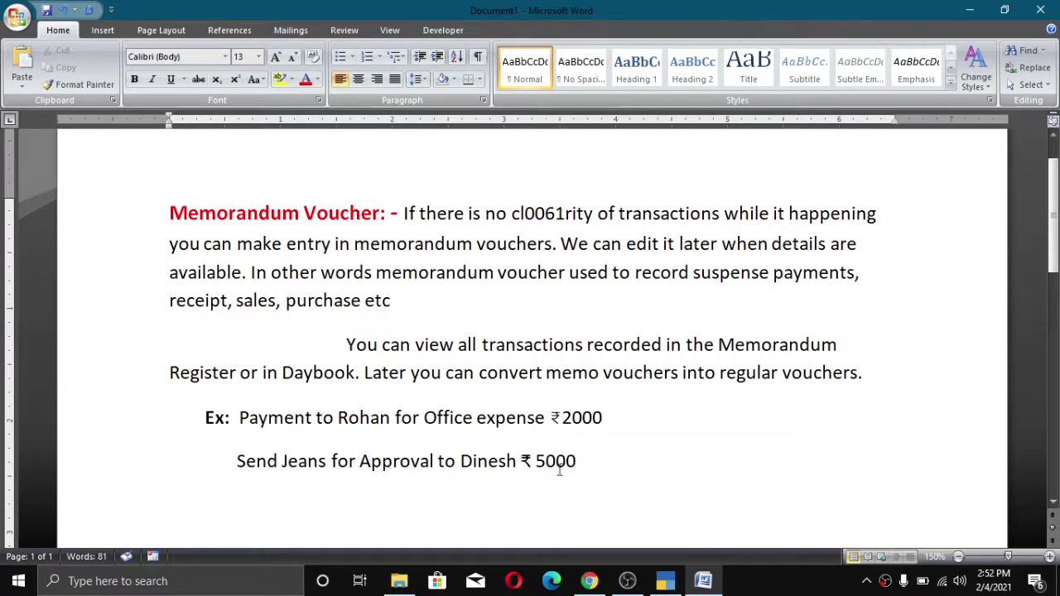
pyautogui.hotkey('alt', 'x')
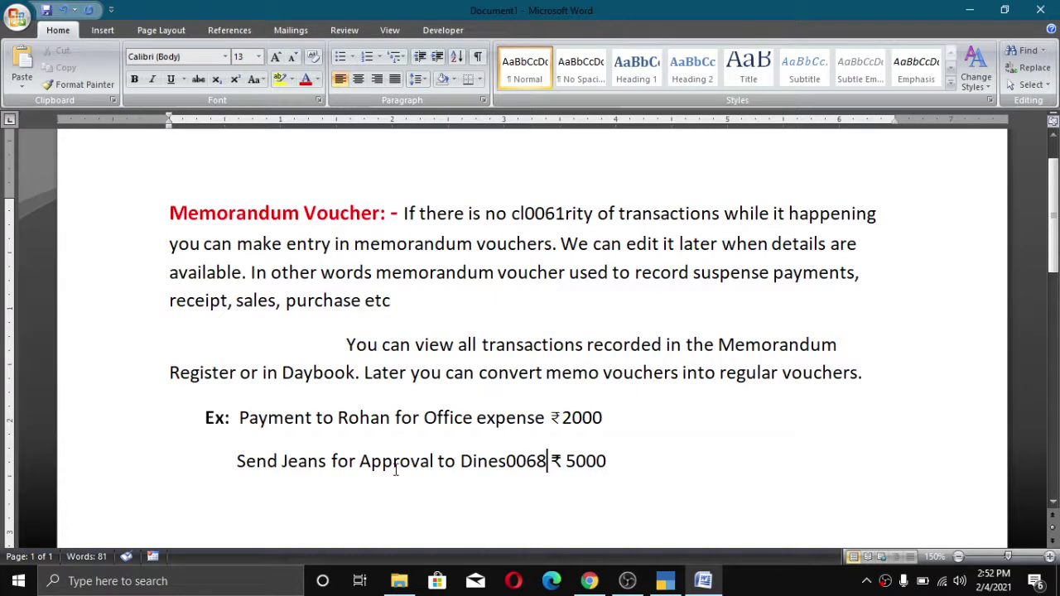
pyautogui.press('BackSpace')
pyautogui.press('BackSpace')
pyautogui.press('BackSpace')
pyautogui.press('BackSpace')
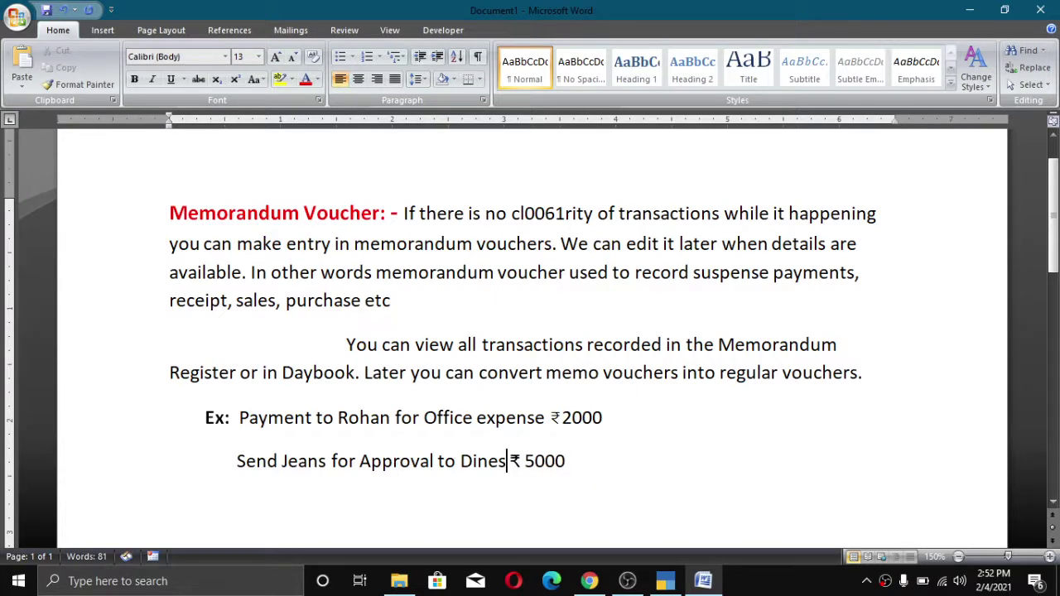
pyautogui.write('h')
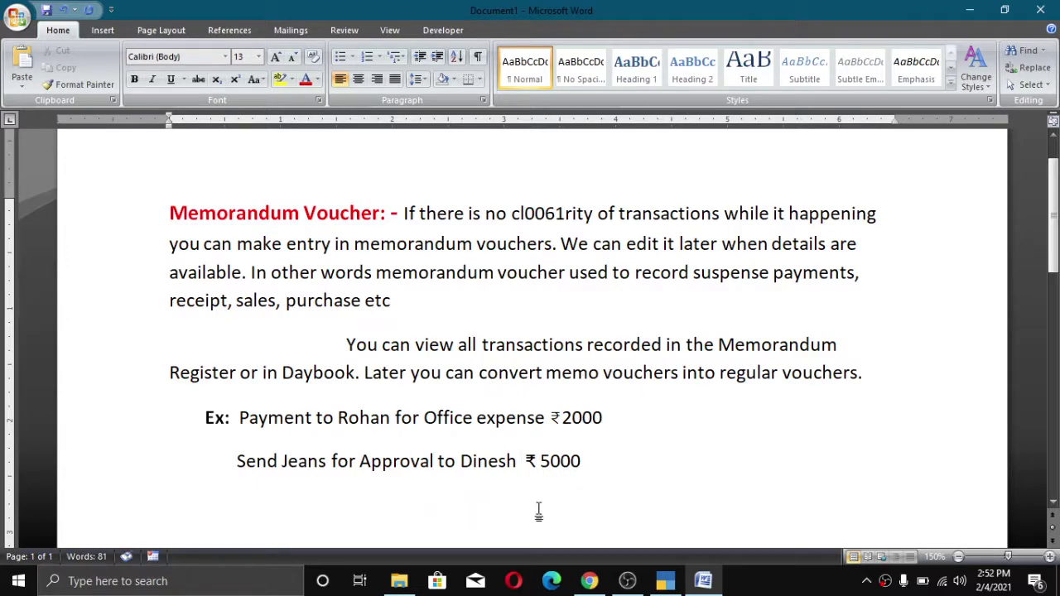
# Switch to TallyPrime and open the list of additional reports for Mahesh Electronics Ltd.
pyautogui.hotkey('alt', 'Tab')
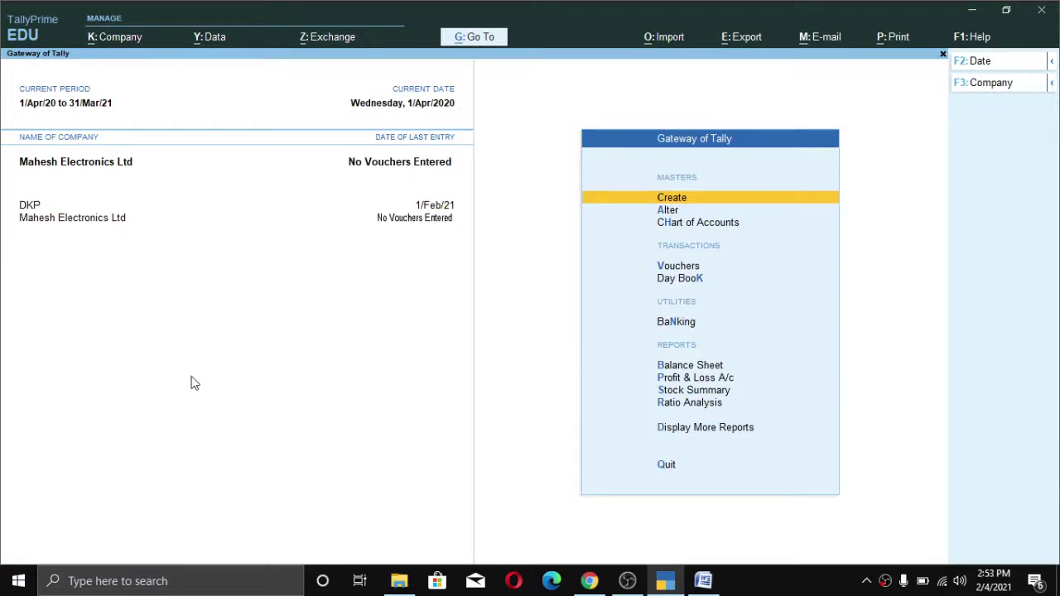
pyautogui.press('Down')
pyautogui.press('Up')
pyautogui.press('Down')
pyautogui.press('Down')
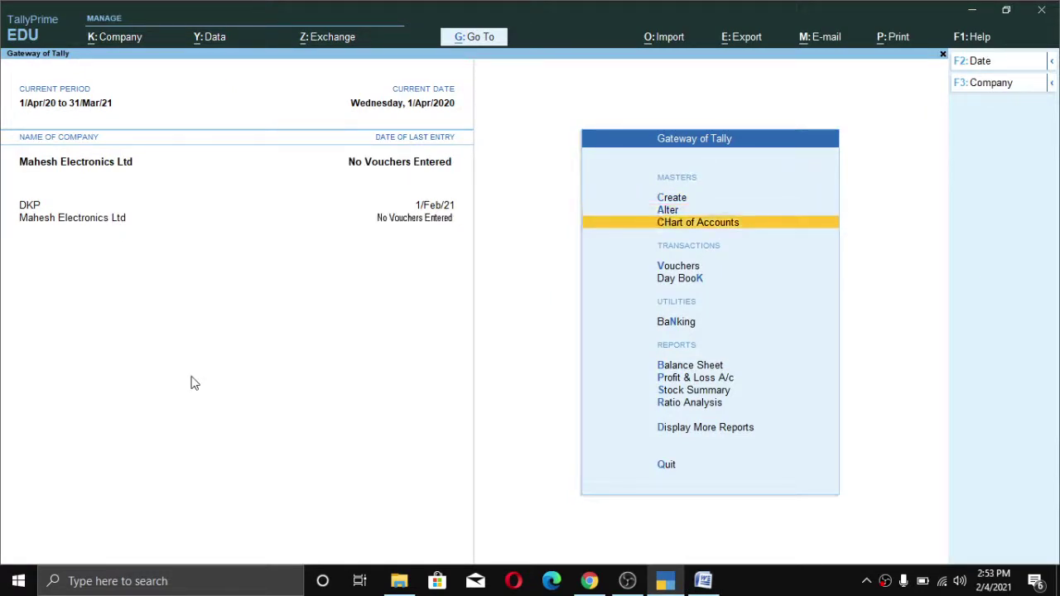
pyautogui.press('Up')
pyautogui.press('Down')
pyautogui.press('Down')
pyautogui.press('Down')
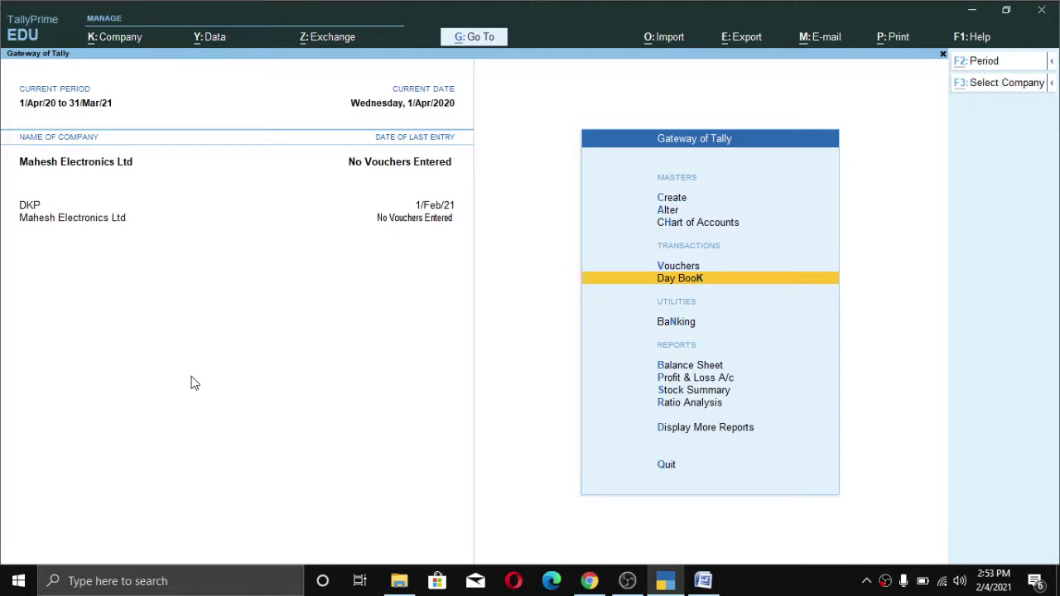
pyautogui.press('Down')
pyautogui.press('Up')
pyautogui.press('Down')
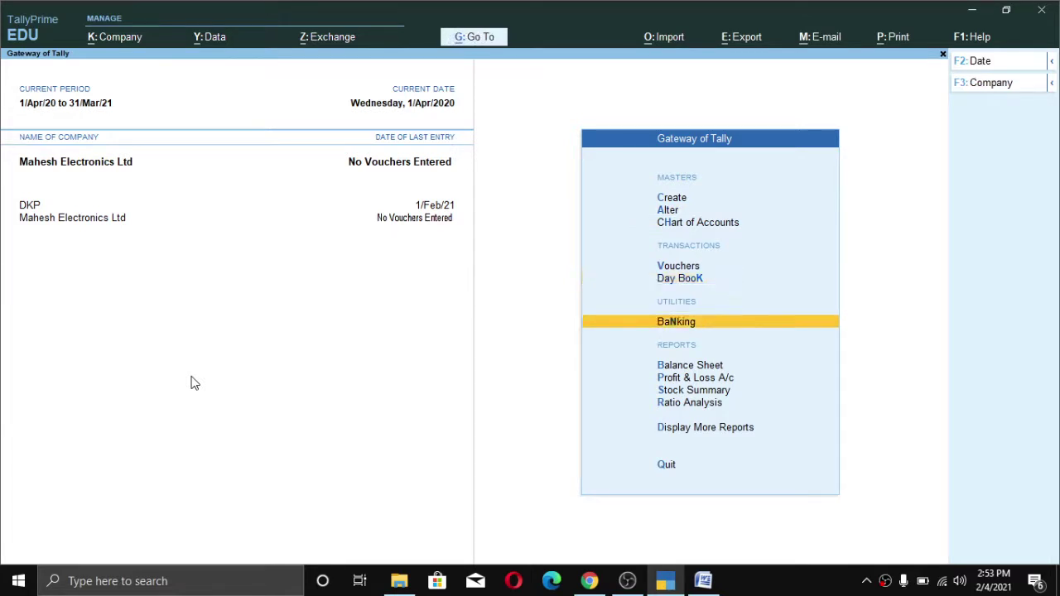
pyautogui.press('Down')
pyautogui.press('Down')
pyautogui.press('Down')
pyautogui.press('Down')
pyautogui.press('Down')
pyautogui.press('Return')
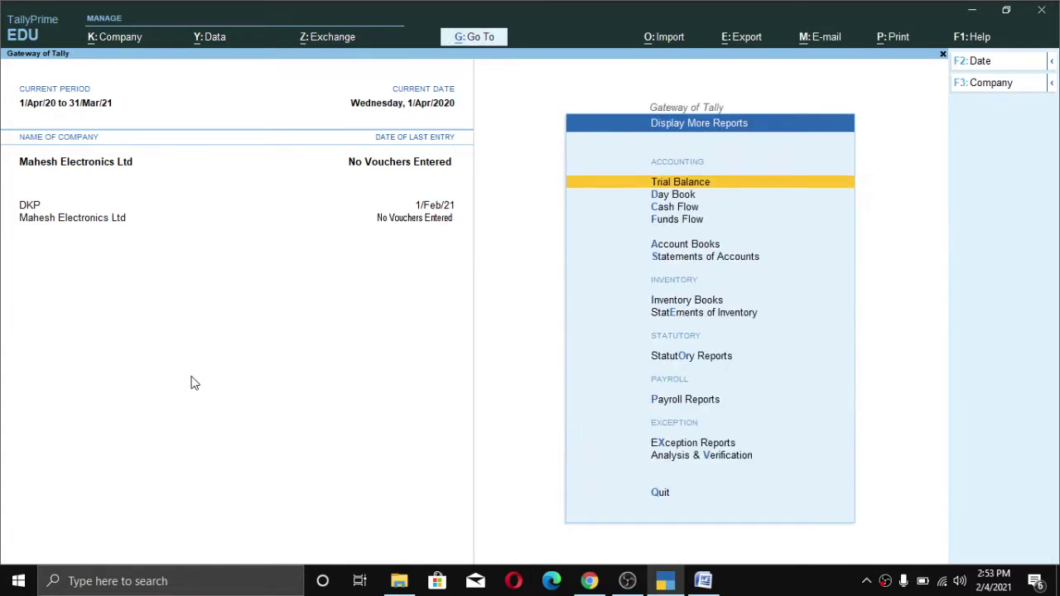
# Check the Cash ledger's vouchers in the account books, then leave the report.
pyautogui.press('Down')
pyautogui.press('Down')
pyautogui.press('Down')
pyautogui.press('Down')
pyautogui.press('Return')
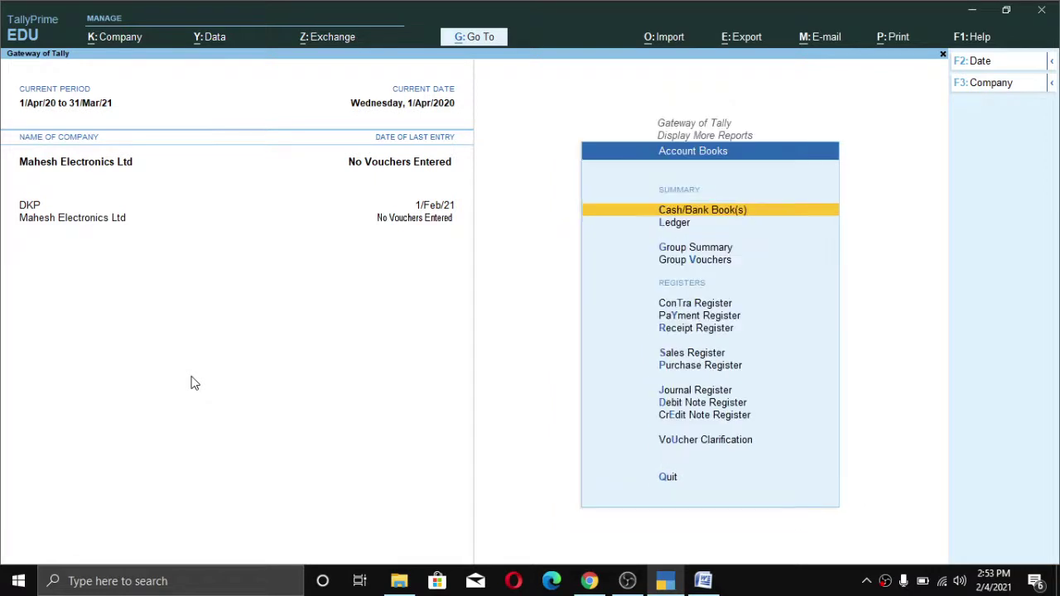
pyautogui.press('Down')
pyautogui.press('Return')
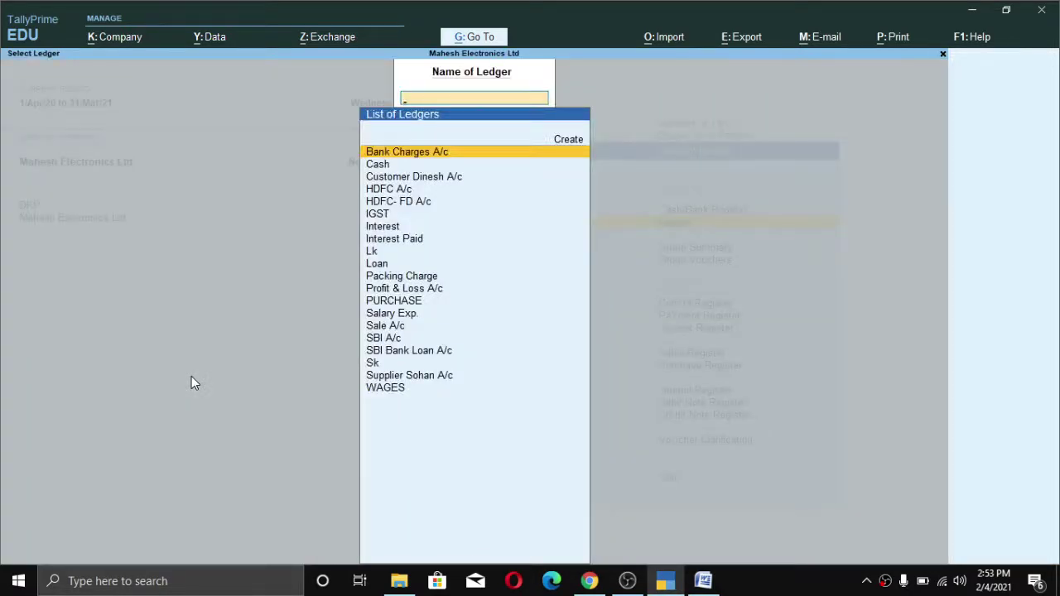
pyautogui.press('Down')
pyautogui.press('Return')
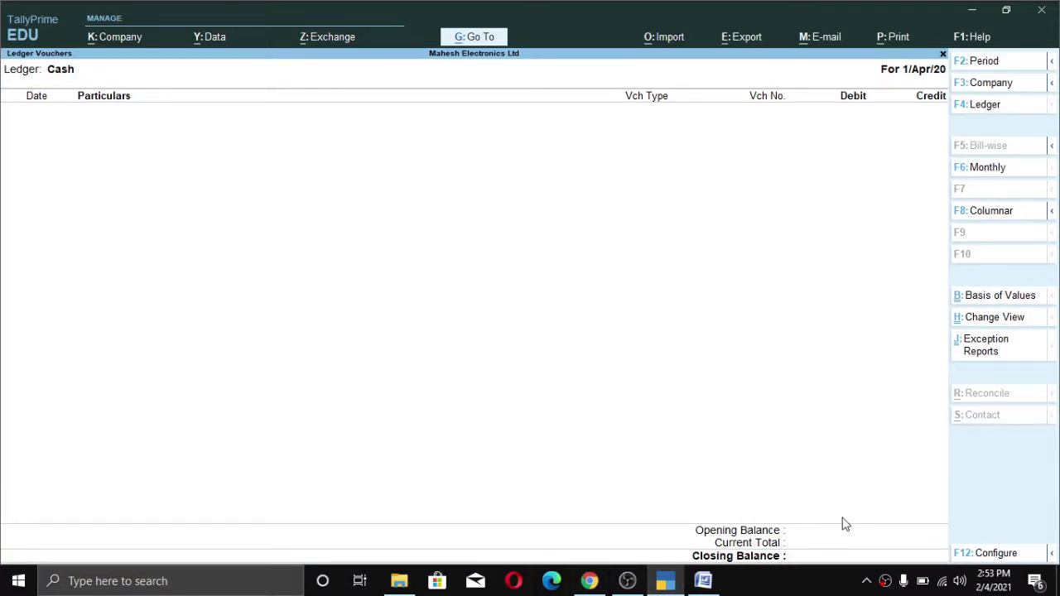
pyautogui.press('Escape')
pyautogui.press('Escape')
pyautogui.press('Escape')
pyautogui.press('Escape')
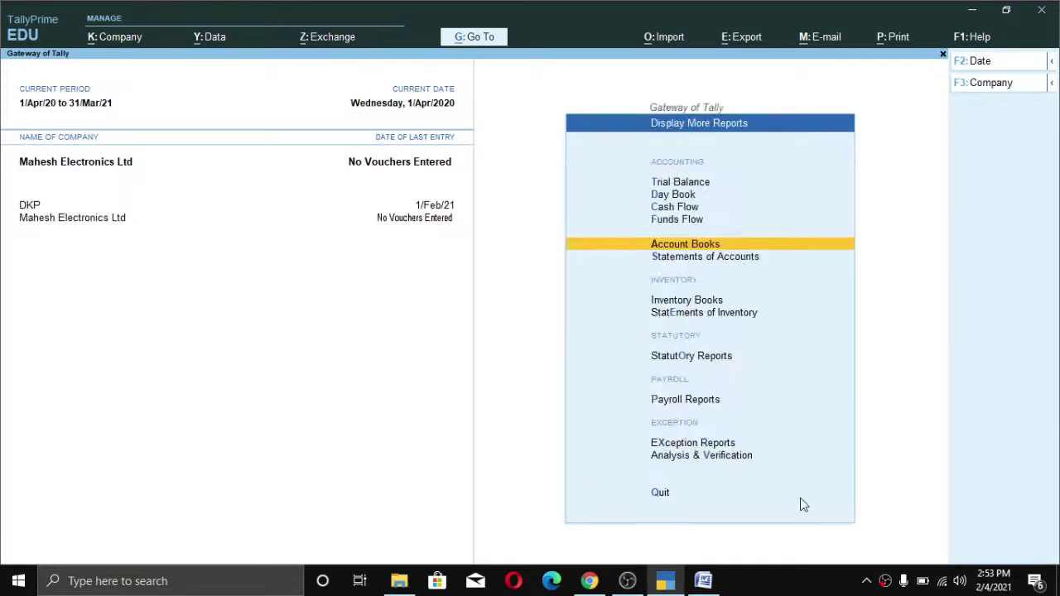
# Create a ledger for the office expense payee under Sundry Debtors, keeping bill-by-bill balances and cost centres enabled, and save it.
pyautogui.press('Home')
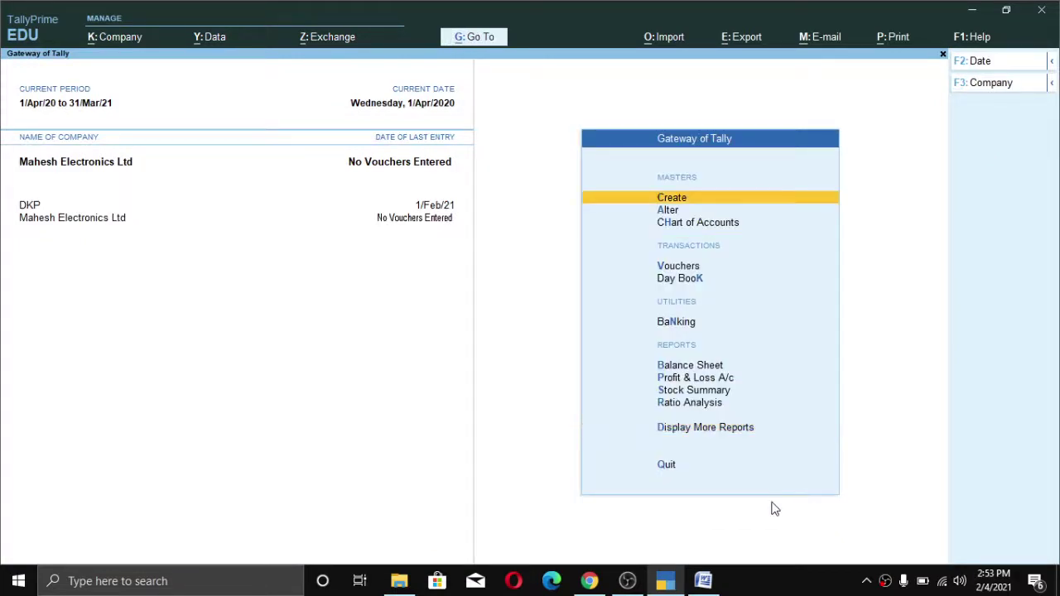
pyautogui.press('Return')
pyautogui.press('Down')
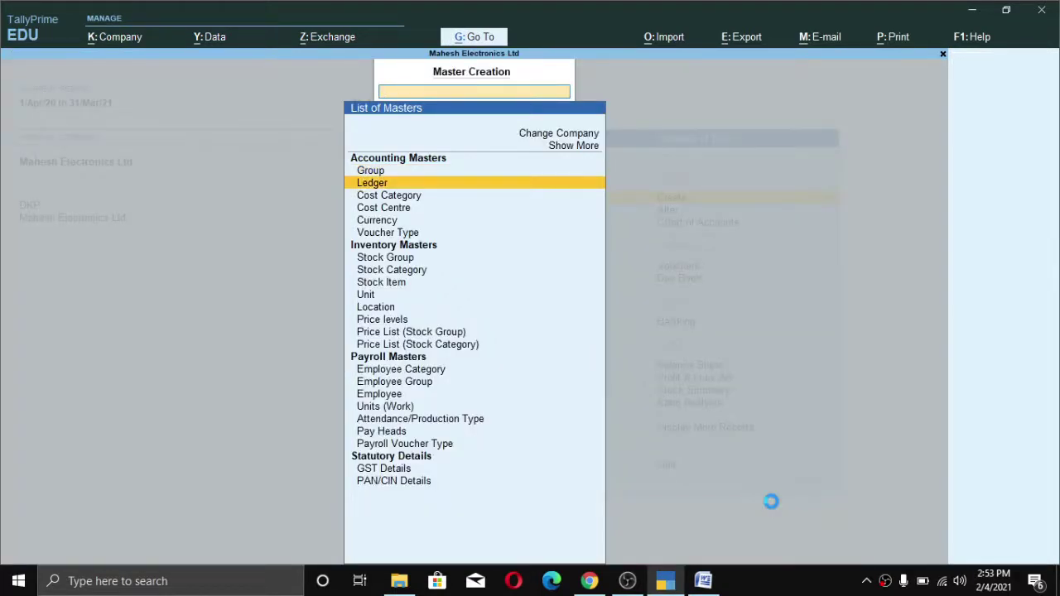
pyautogui.press('Return')
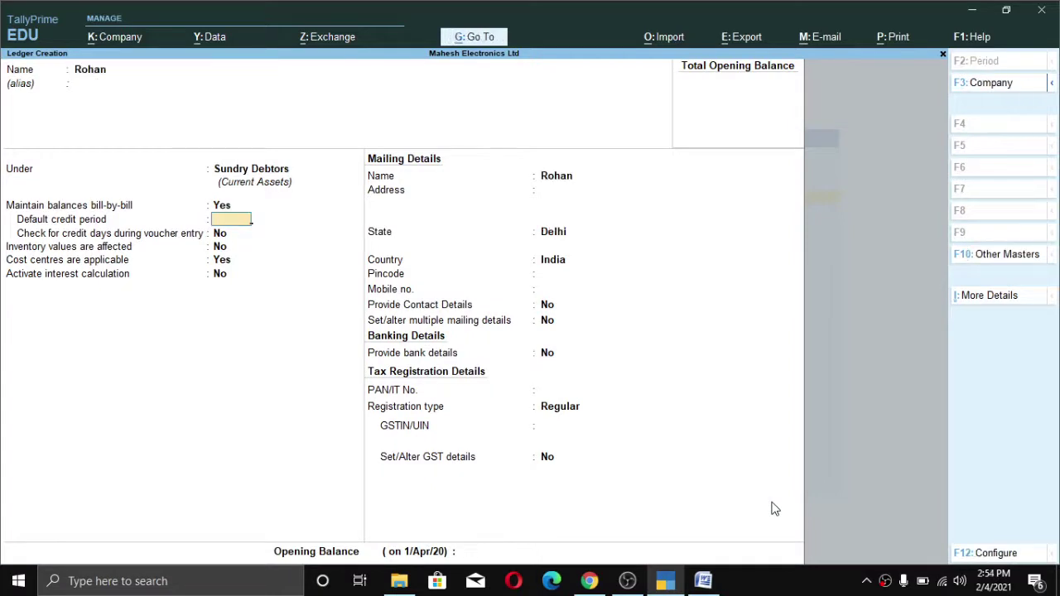
pyautogui.press('Return')
pyautogui.press('Return')
pyautogui.press('Return')
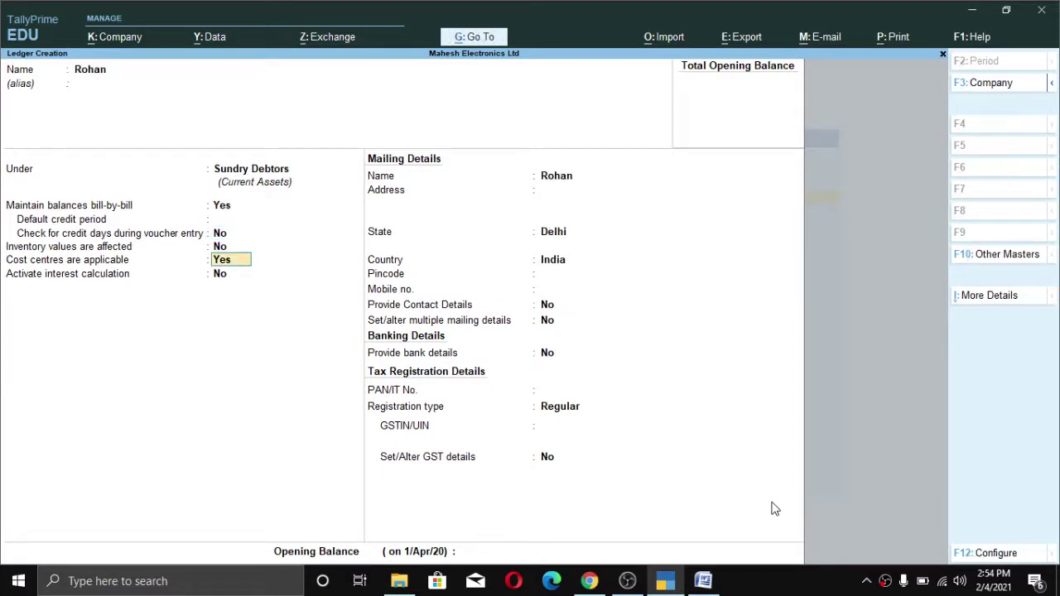
pyautogui.press('Return')
pyautogui.press('Up')
pyautogui.press('Return')
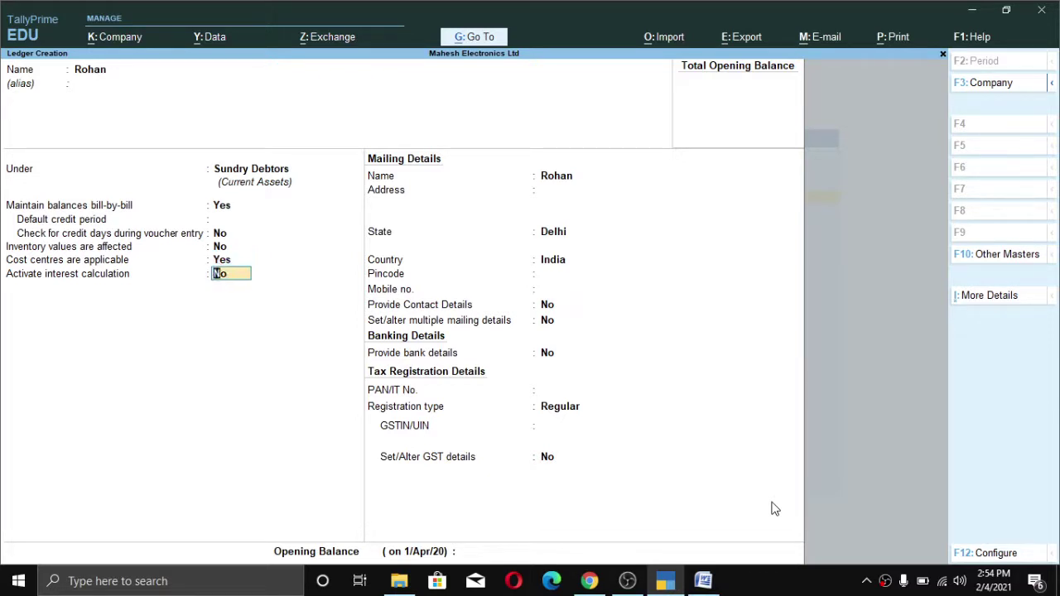
pyautogui.press('ctrl')
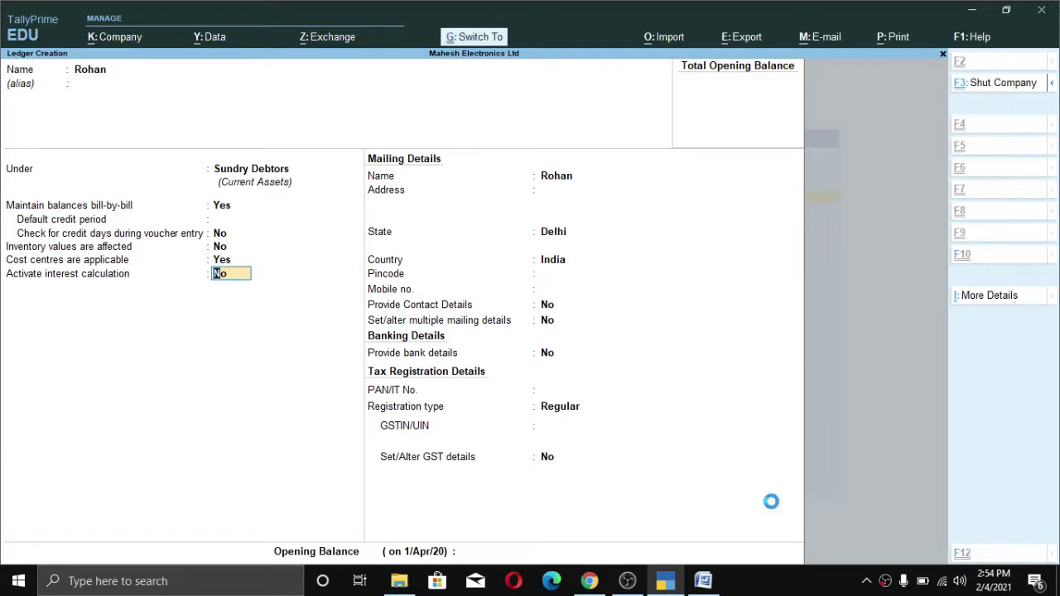
pyautogui.hotkey('ctrl', 'a')
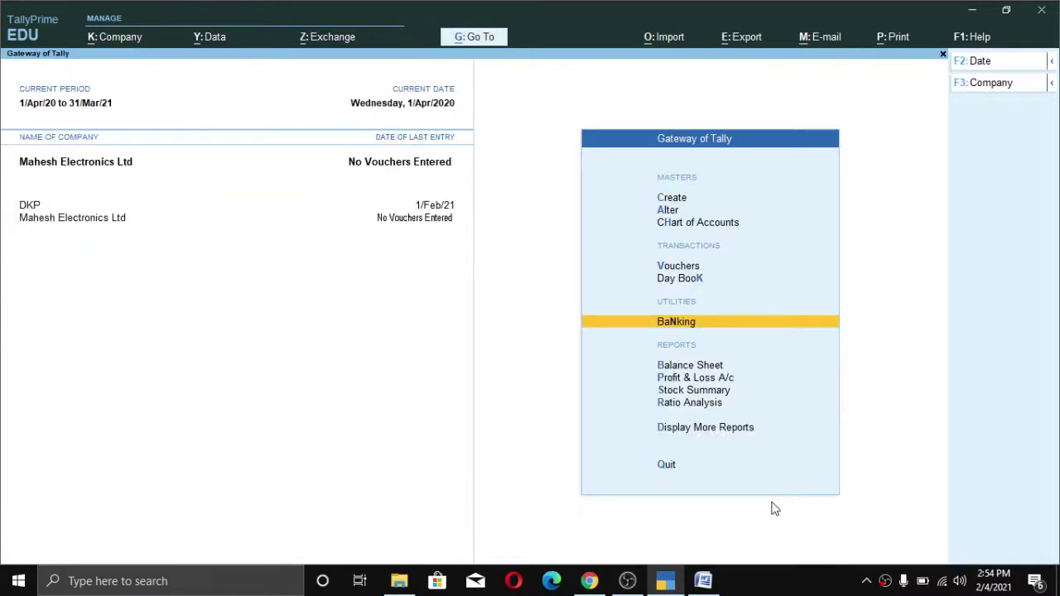
# Open voucher entry and switch to a Payment voucher.
pyautogui.press('Up')
pyautogui.press('Up')
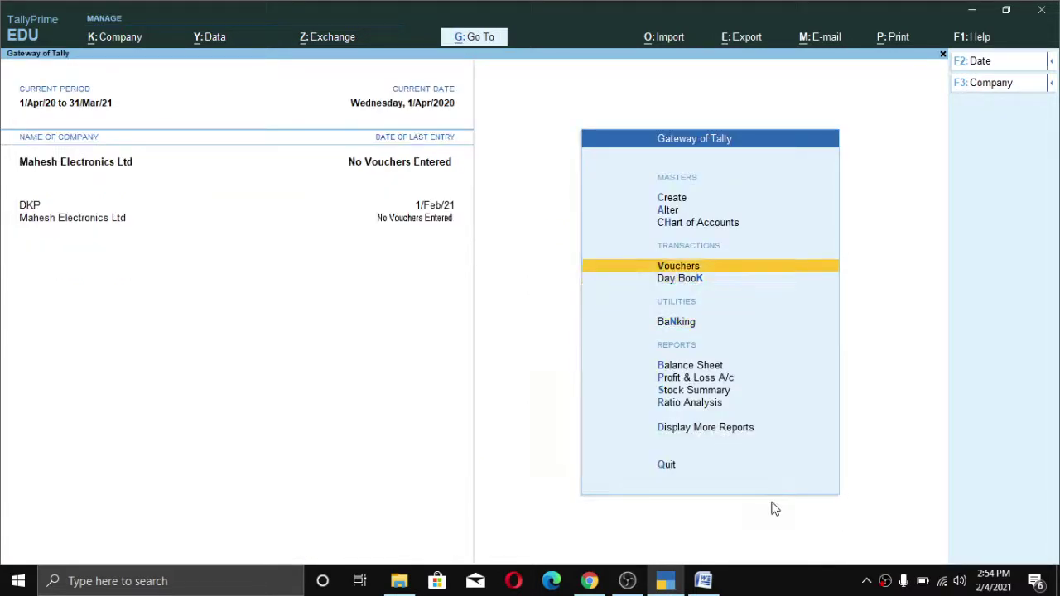
pyautogui.press('Return')
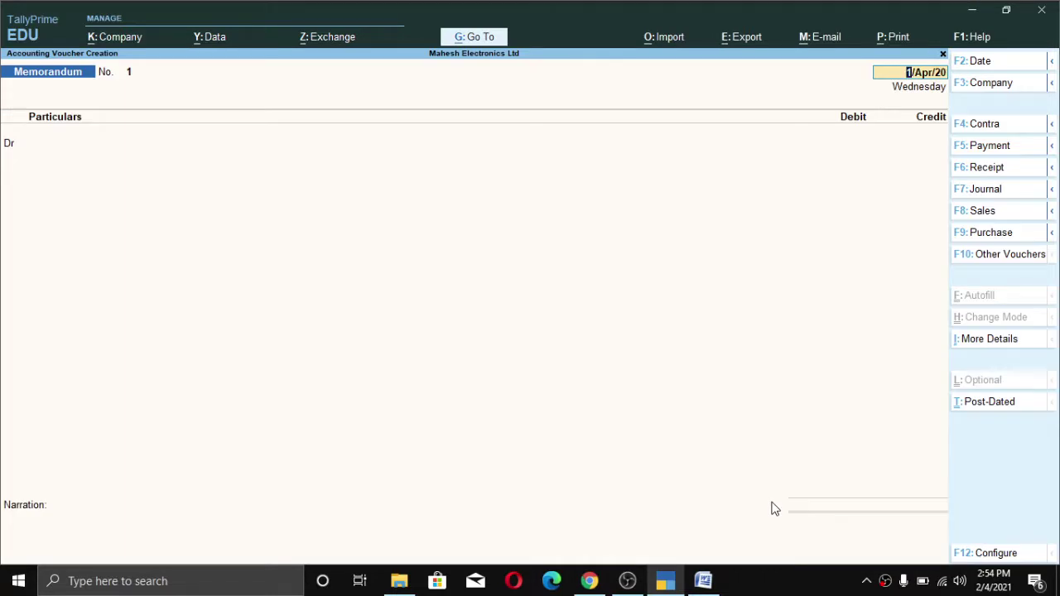
pyautogui.press('F5')
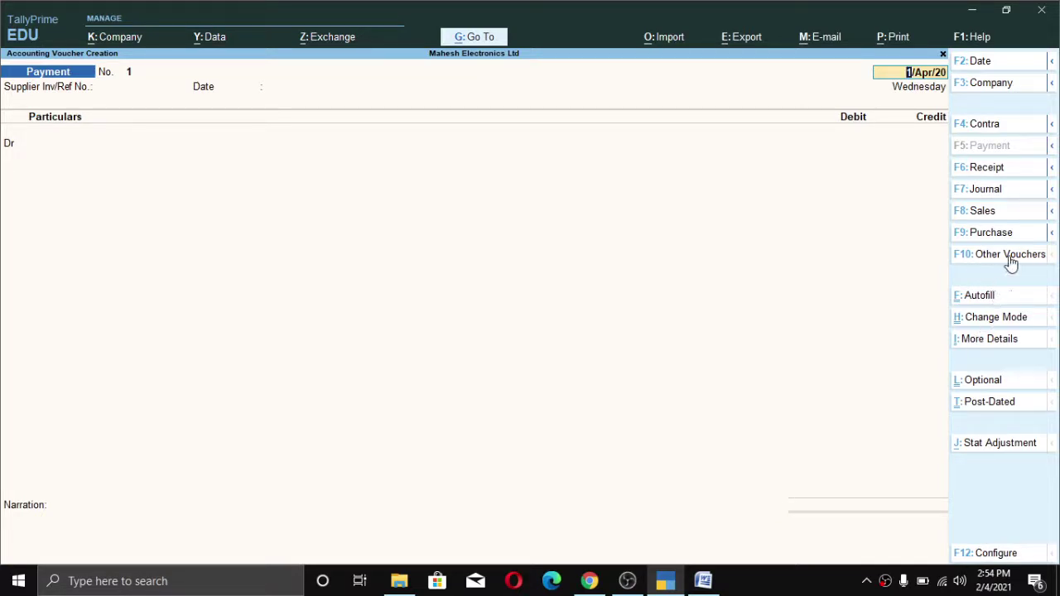
# Open the list of other voucher types and include the inactive ones.
pyautogui.press('F10')
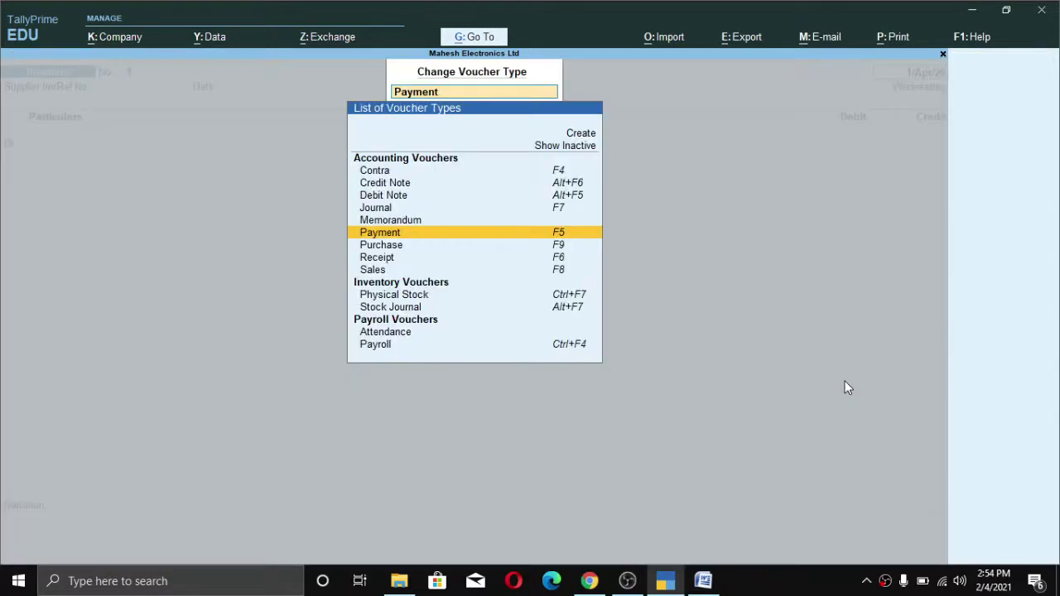
pyautogui.press('Up')
pyautogui.press('Up')
pyautogui.press('Up')
pyautogui.press('Up')
pyautogui.press('Up')
pyautogui.press('Up')
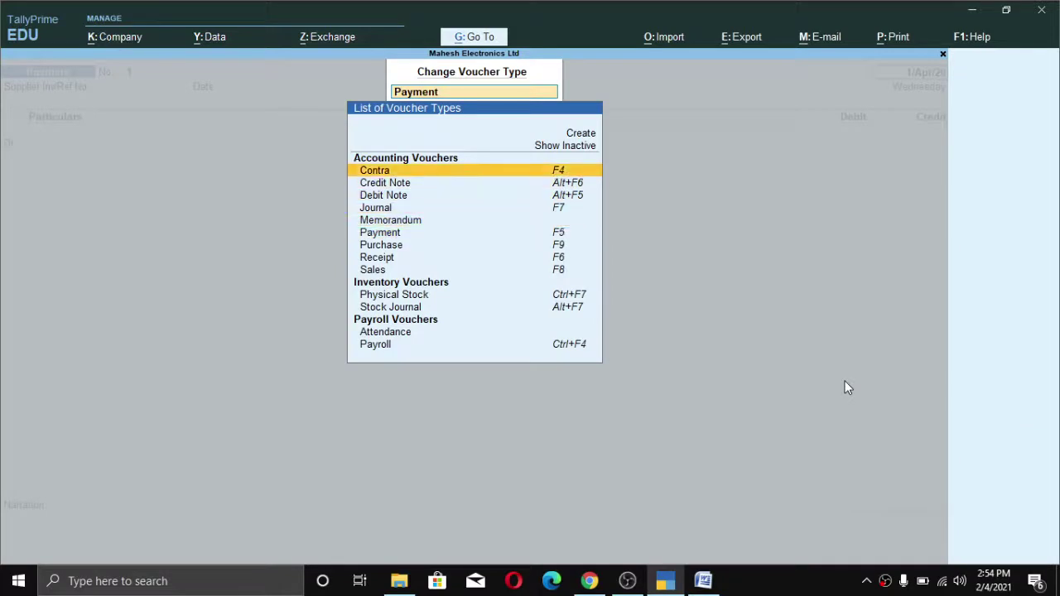
pyautogui.press('Up')
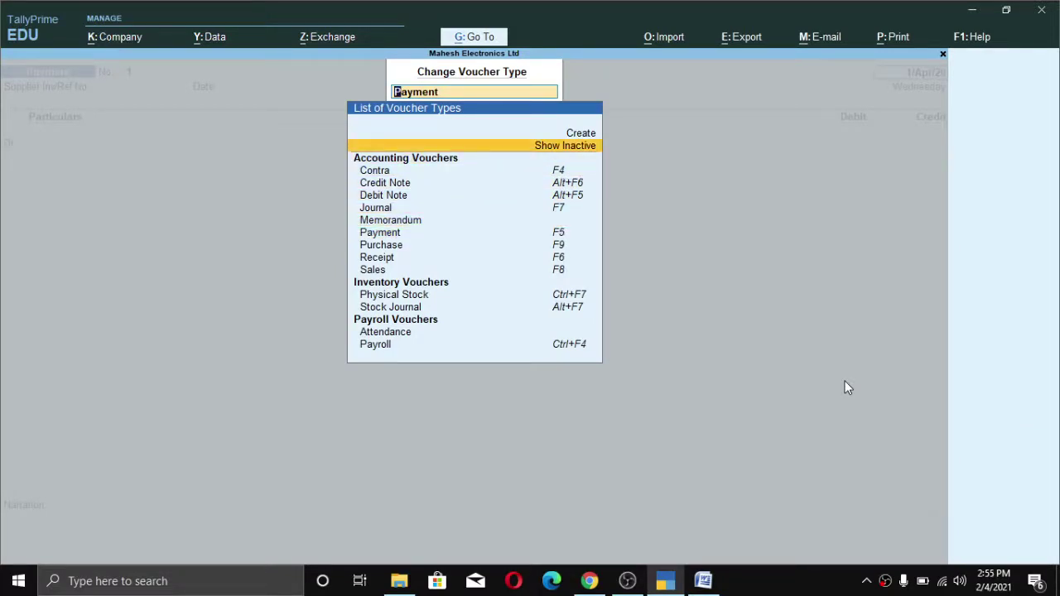
pyautogui.press('Return')
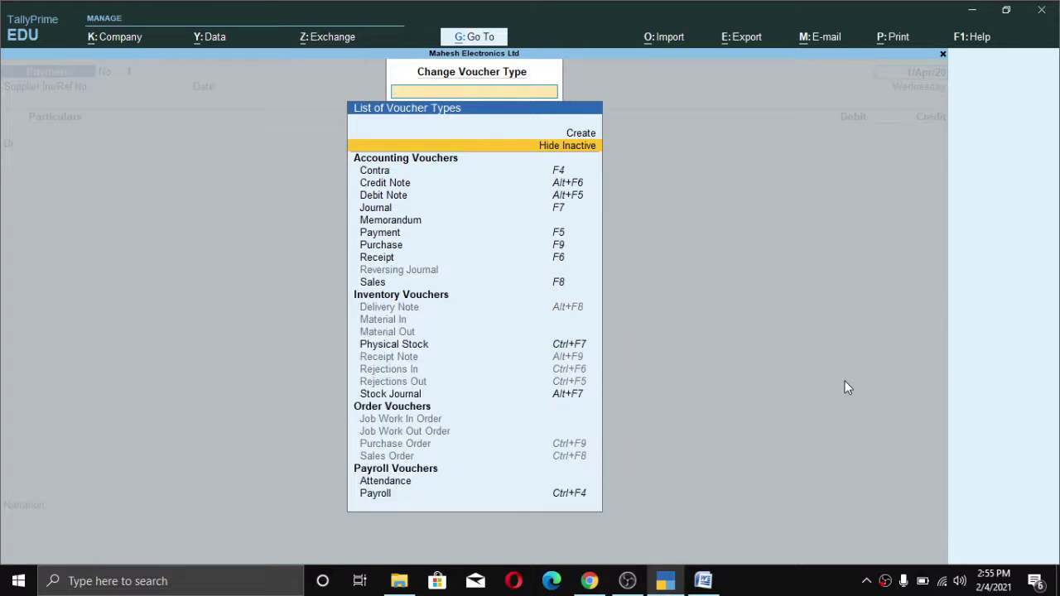
# Examine the accounting and inventory voucher types, including inactive ones such as Delivery Note, Material In and Material Out.
pyautogui.press('Down')
pyautogui.press('Down')
pyautogui.press('Down')
pyautogui.press('Down')
pyautogui.press('Down')
pyautogui.press('Down')
pyautogui.press('Down')
pyautogui.press('Down')
pyautogui.press('Down')
pyautogui.press('Down')
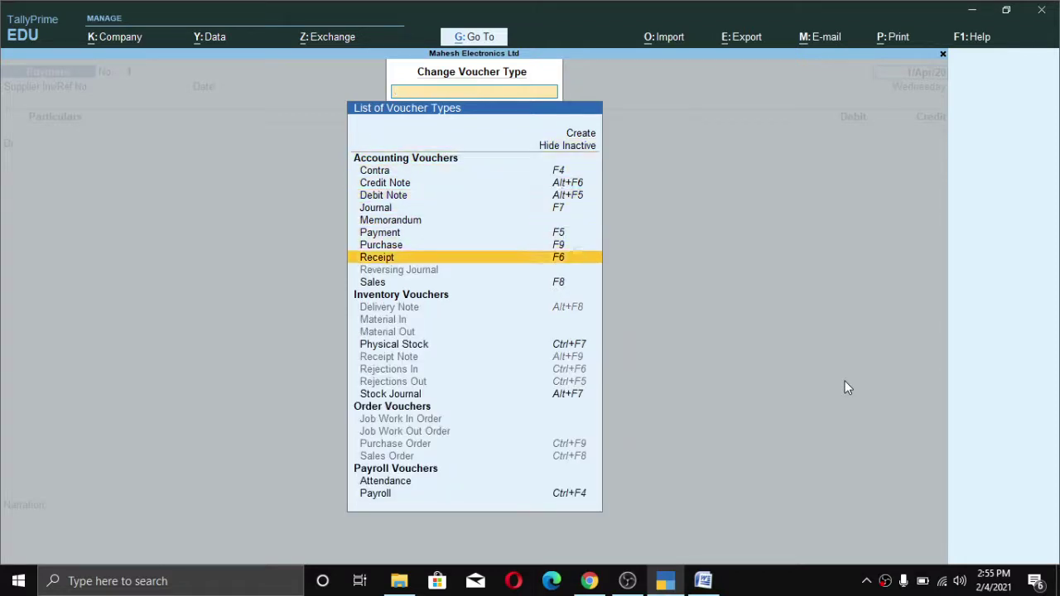
pyautogui.press('Down')
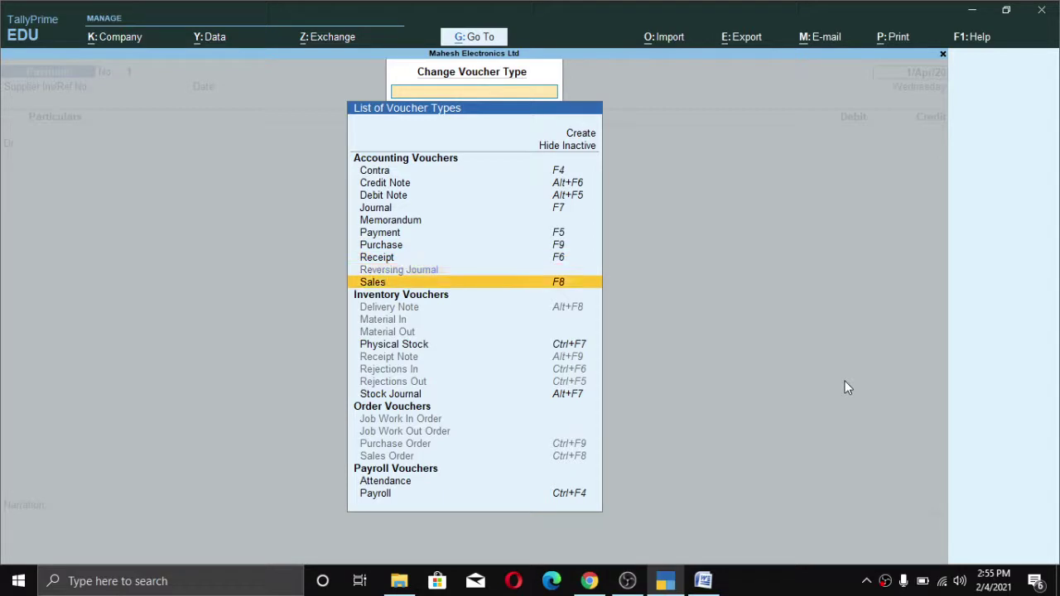
pyautogui.press('Up')
pyautogui.press('Down')
pyautogui.press('Down')
pyautogui.press('Down')
pyautogui.press('Down')
pyautogui.press('Up')
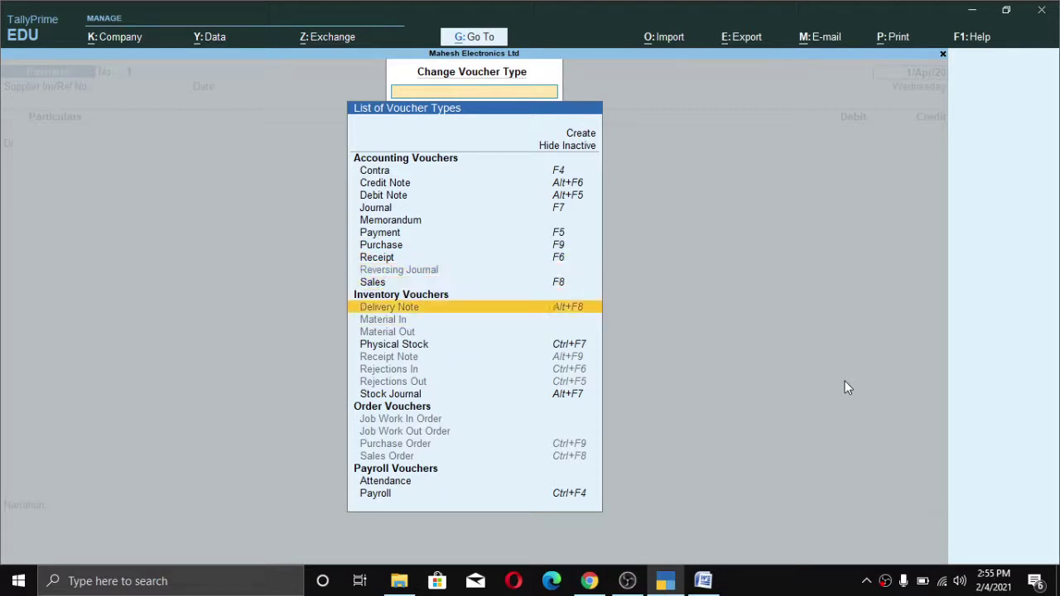
pyautogui.press('Down')
pyautogui.press('Up')
pyautogui.press('Up')
pyautogui.press('Down')
pyautogui.press('Down')
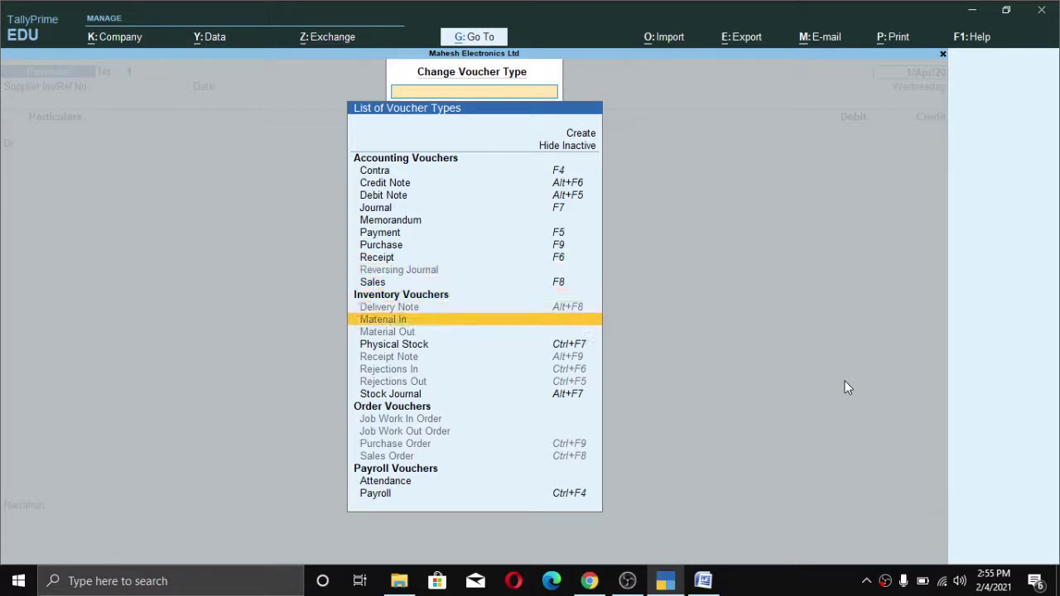
pyautogui.press('Down')
pyautogui.press('Up')
pyautogui.press('Down')
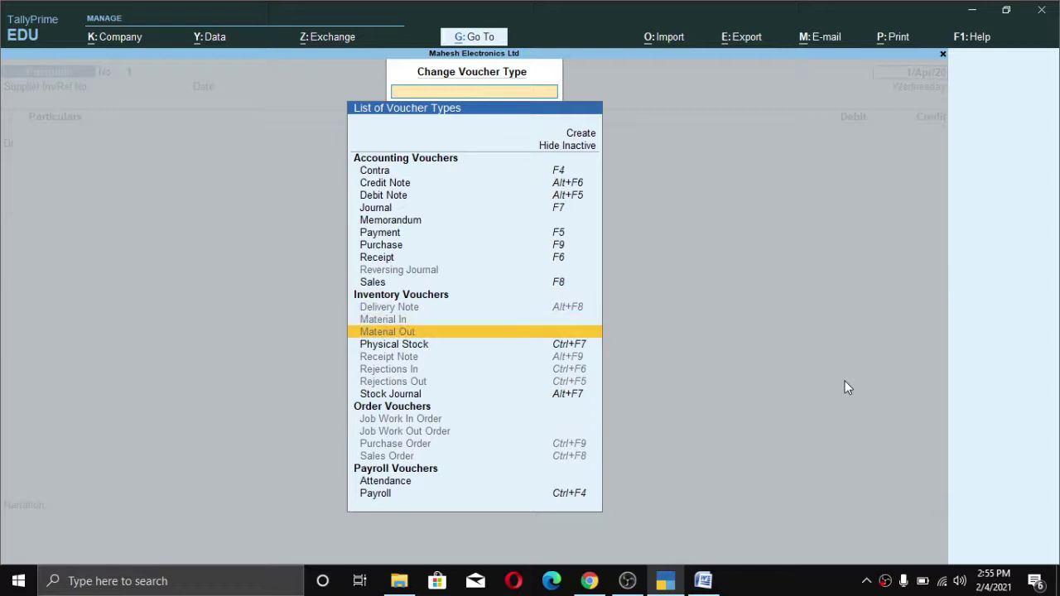
# Change the voucher type to Memorandum.
pyautogui.press('Up')
pyautogui.press('Up')
pyautogui.press('Up')
pyautogui.press('Up')
pyautogui.press('Up')
pyautogui.press('Up')
pyautogui.press('Up')
pyautogui.press('Up')
pyautogui.press('Up')
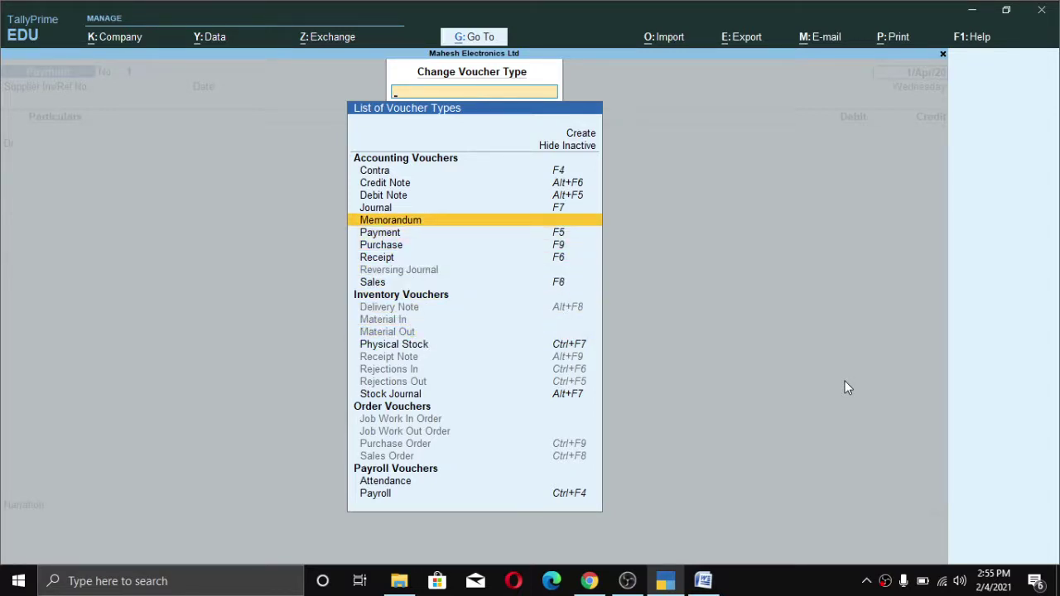
pyautogui.press('Down')
pyautogui.press('Up')
pyautogui.press('Down')
pyautogui.press('Down')
pyautogui.press('Down')
pyautogui.press('Down')
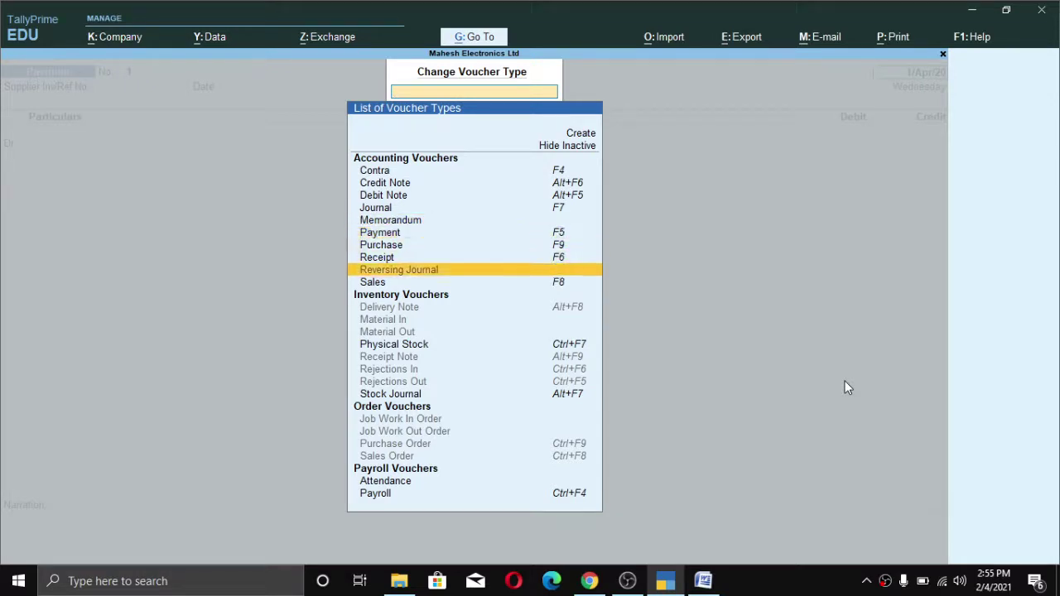
pyautogui.press('Up')
pyautogui.press('Up')
pyautogui.press('Up')
pyautogui.press('Up')
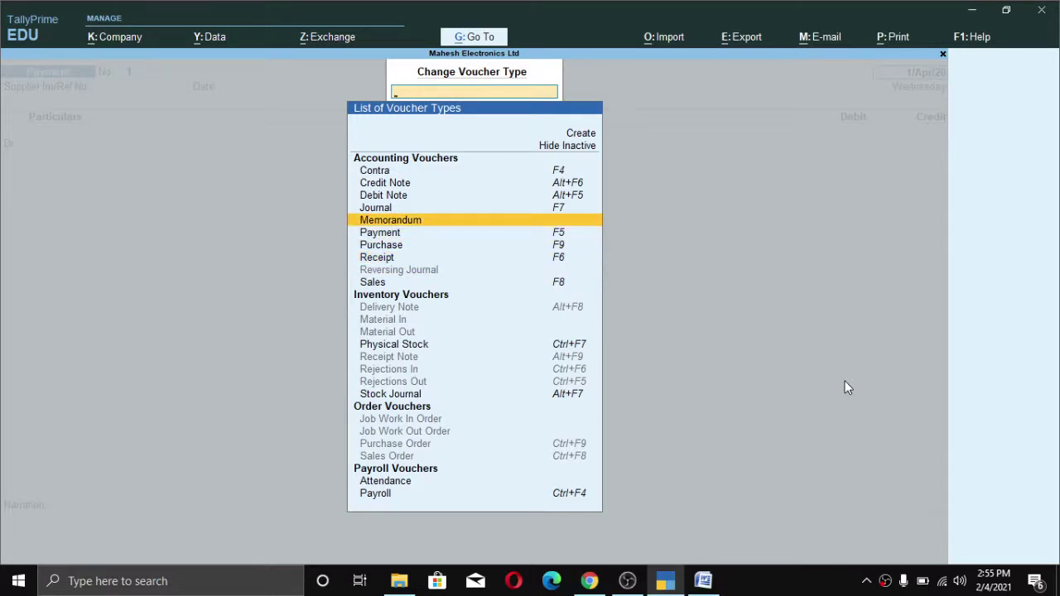
pyautogui.press('Return')
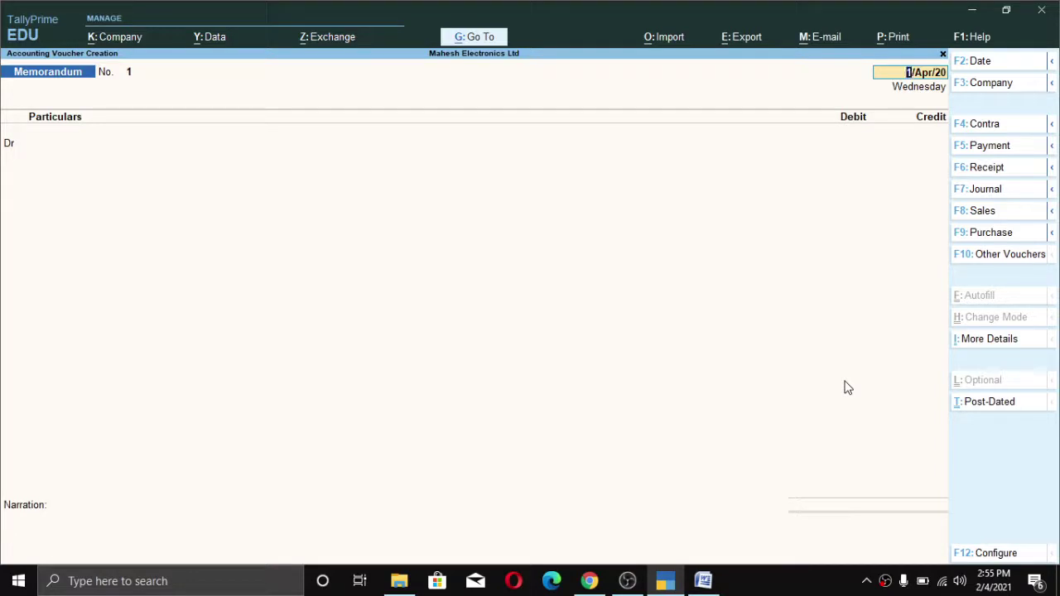
# Keep the voucher date 1/Apr/20 and debit the office expense payee's ledger with 2,000.
pyautogui.press('Return')
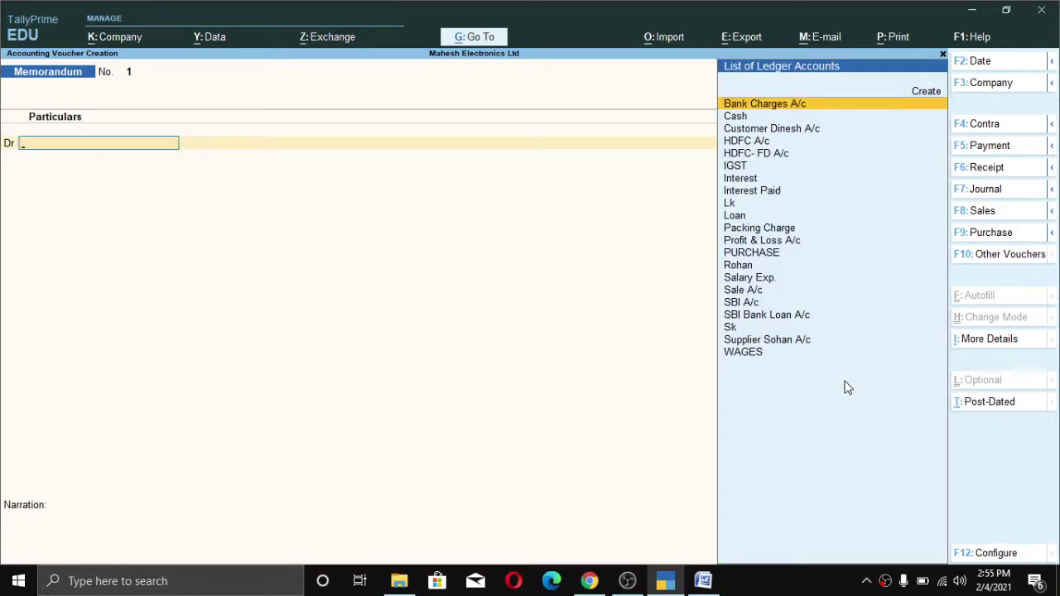
pyautogui.write('R')
pyautogui.press('Return')
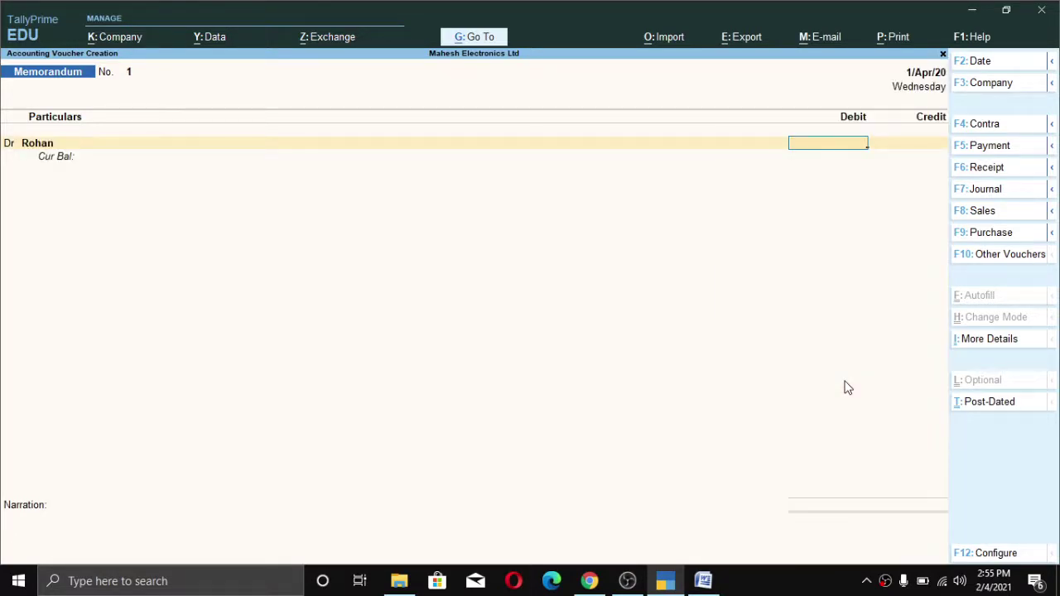
pyautogui.write('2,')
pyautogui.write('000')
pyautogui.press('Return')
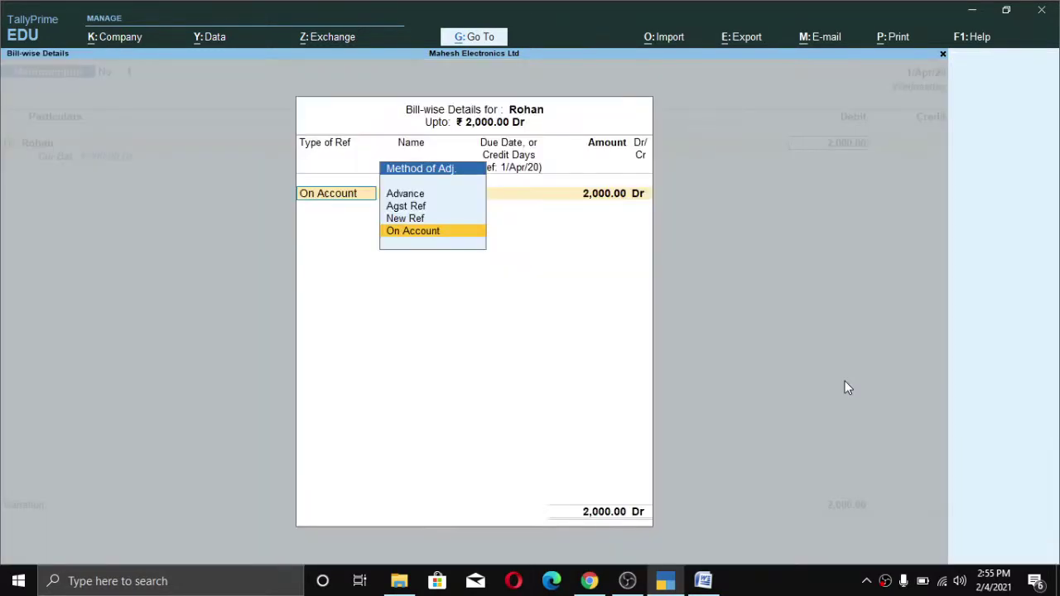
# Record the payee's 2,000 debit as New Ref 1 and choose Primary Cost Category for its cost allocation.
pyautogui.press('Up')
pyautogui.press('Return')
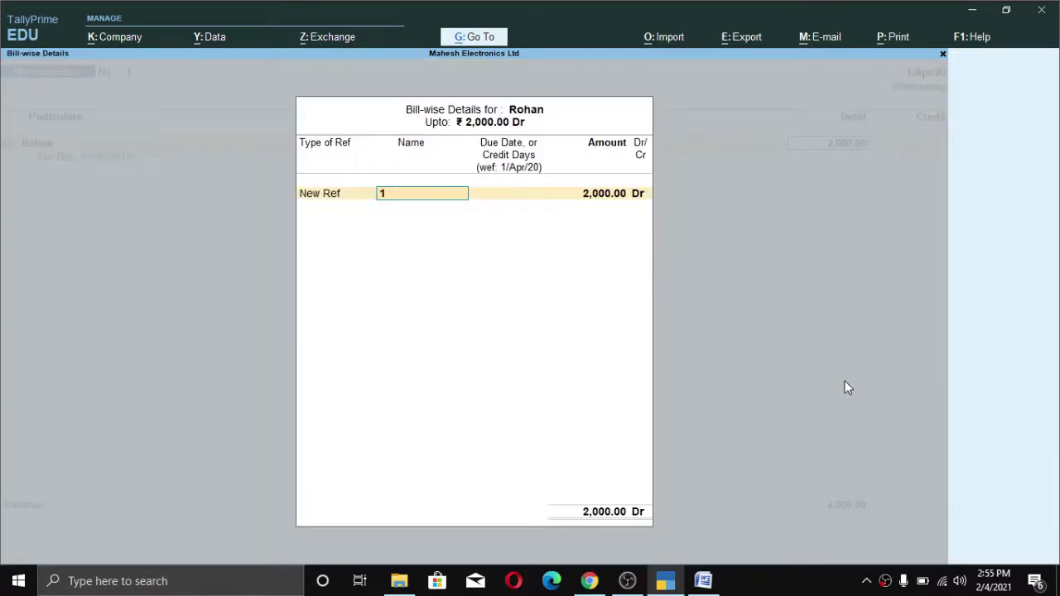
pyautogui.press('Return')
pyautogui.press('Return')
pyautogui.press('Return')
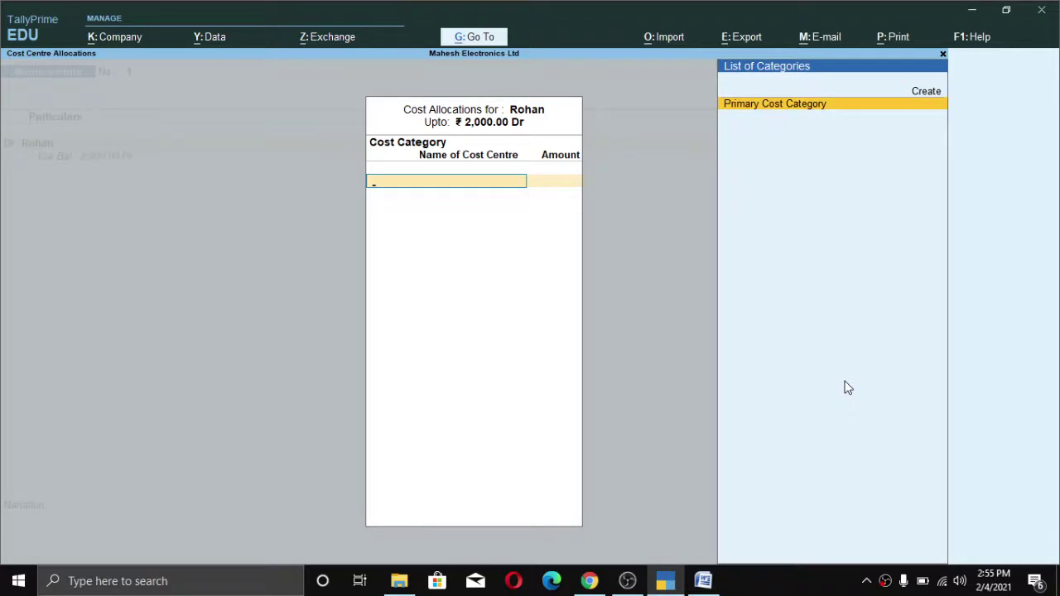
pyautogui.press('Return')
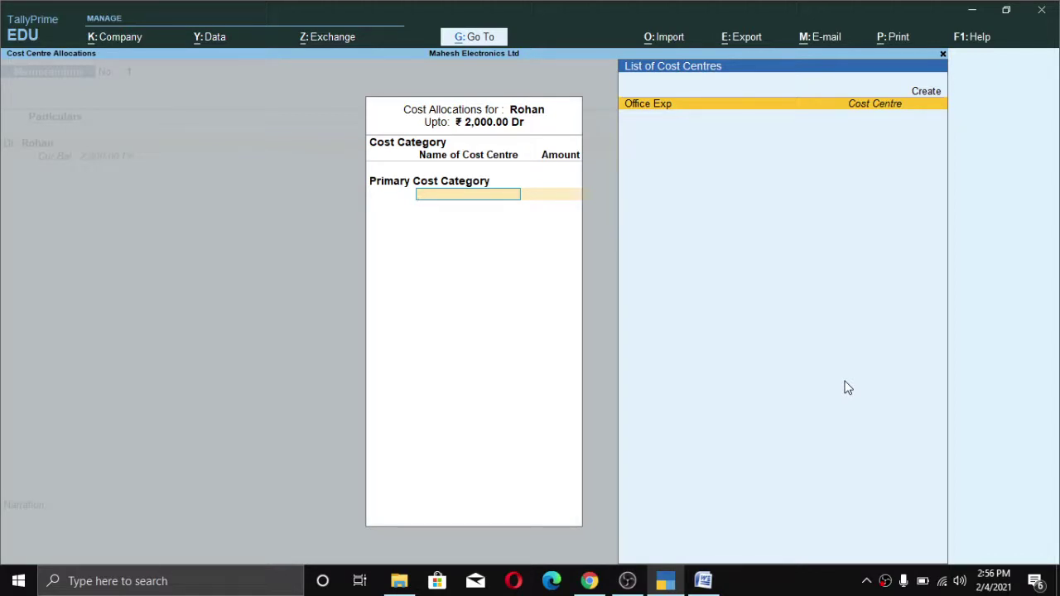
pyautogui.press('Up')
pyautogui.press('Return')
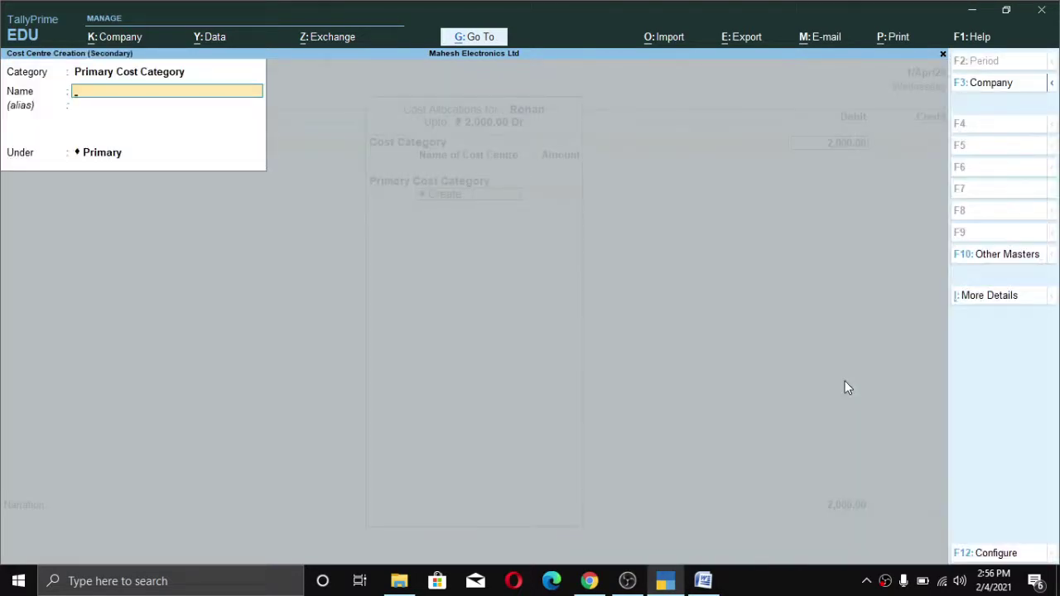
pyautogui.write('Offi')
pyautogui.press('Escape')
pyautogui.press('Escape')
pyautogui.press('Return')
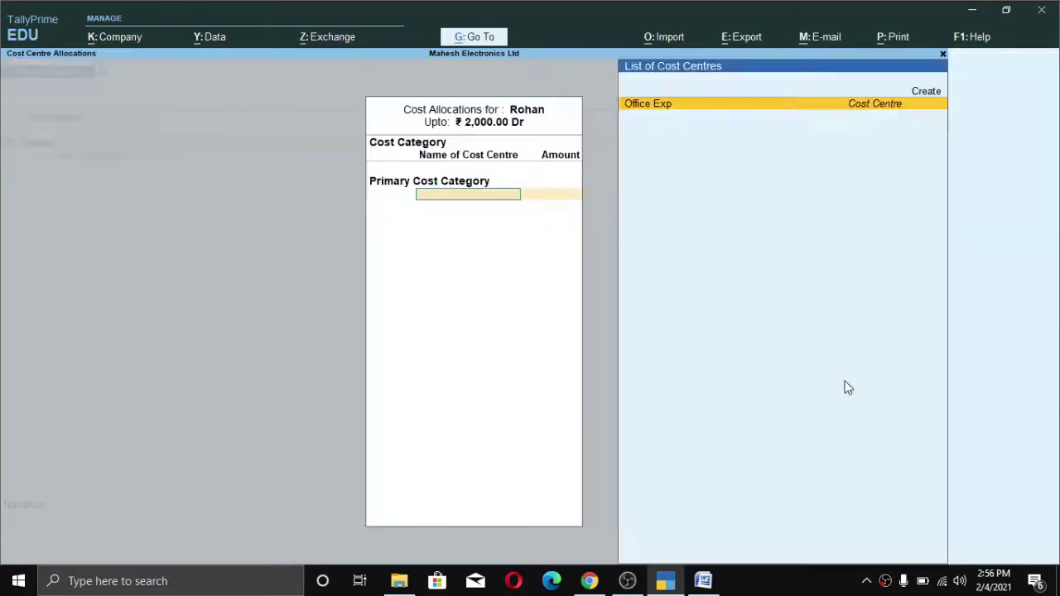
# Allocate the full 2,000 to the Office Exp cost centre and complete the cost allocation.
pyautogui.press('Return')
pyautogui.press('Return')
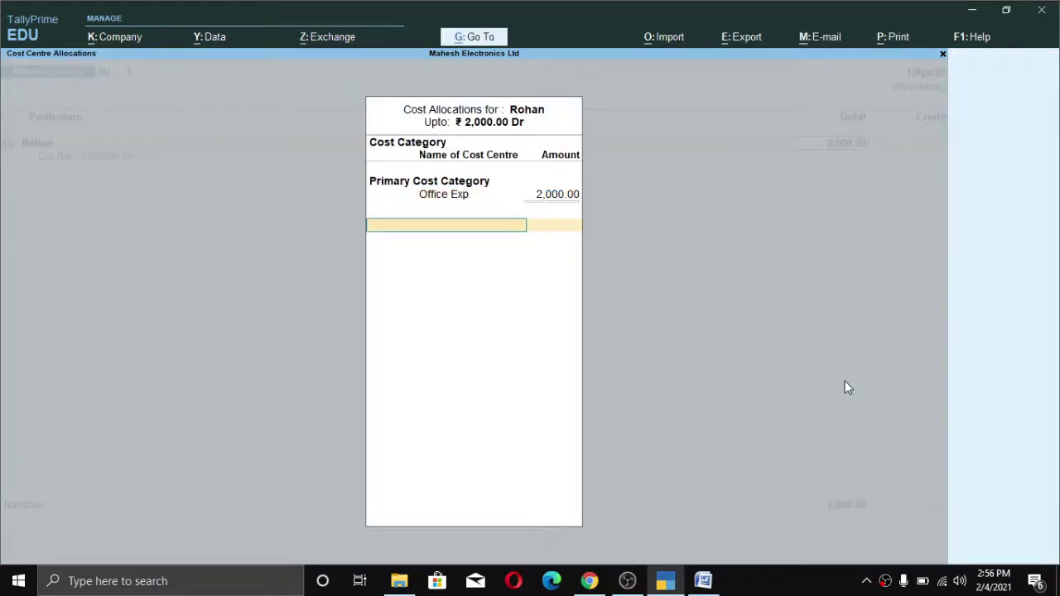
pyautogui.press('Return')
pyautogui.press('Return')
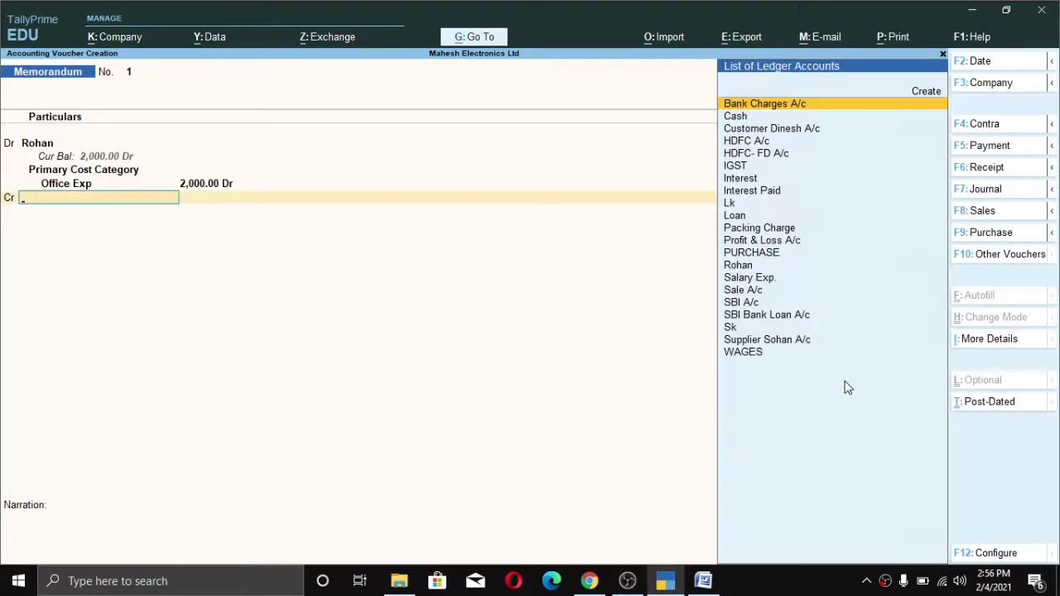
# Credit the Cash ledger with 2,000 in the memorandum voucher.
pyautogui.write('Ca')
pyautogui.press('Return')
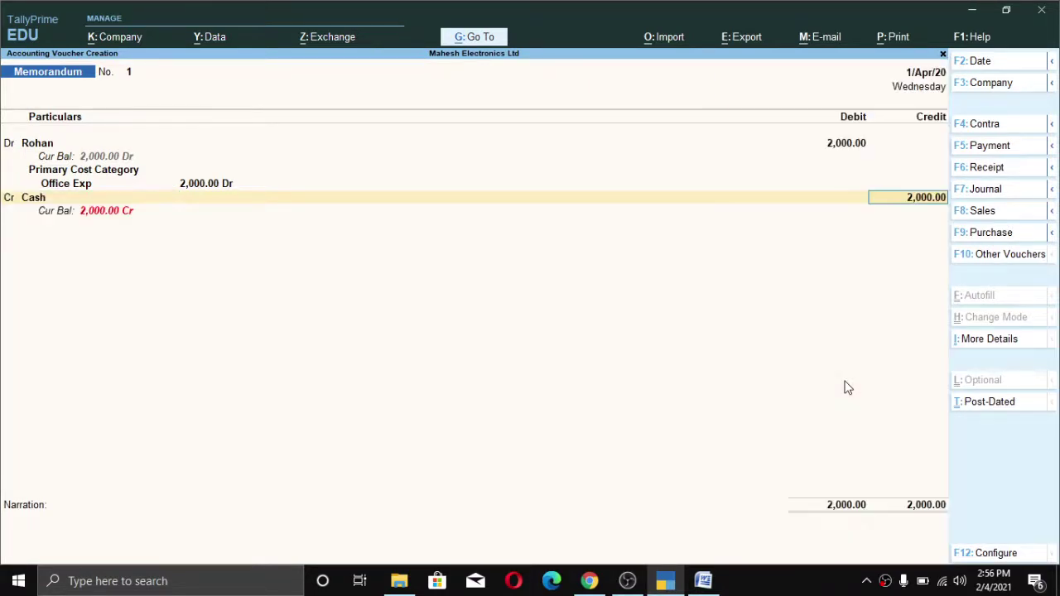
pyautogui.press('Return')
pyautogui.press('Return')
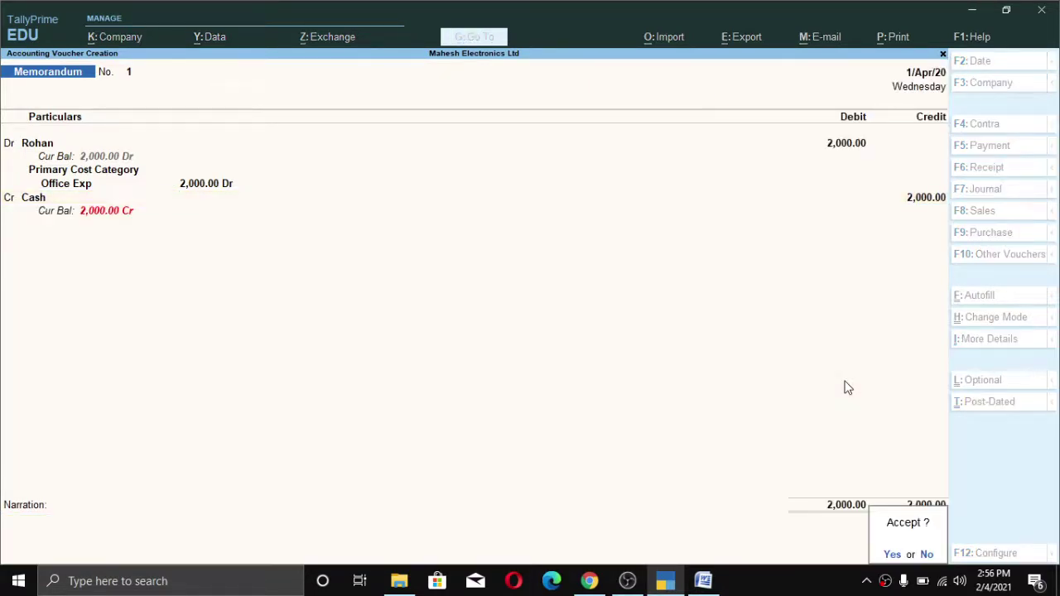
# Enter the narration "cash paid for office exp", save the memorandum voucher and return to the Gateway of Tally.
pyautogui.press('n')
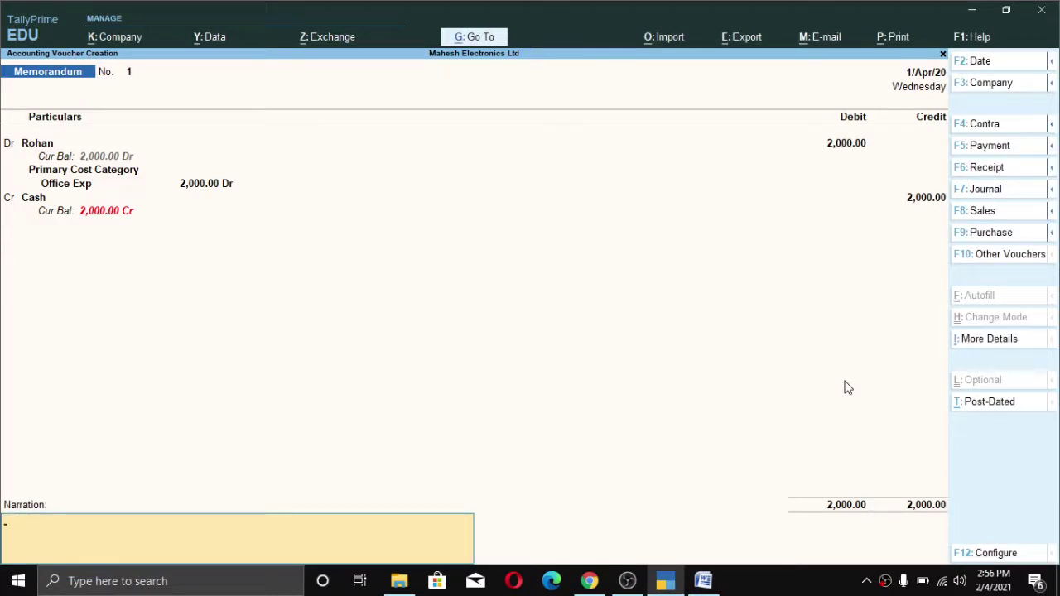
pyautogui.write('cash paid for offi')
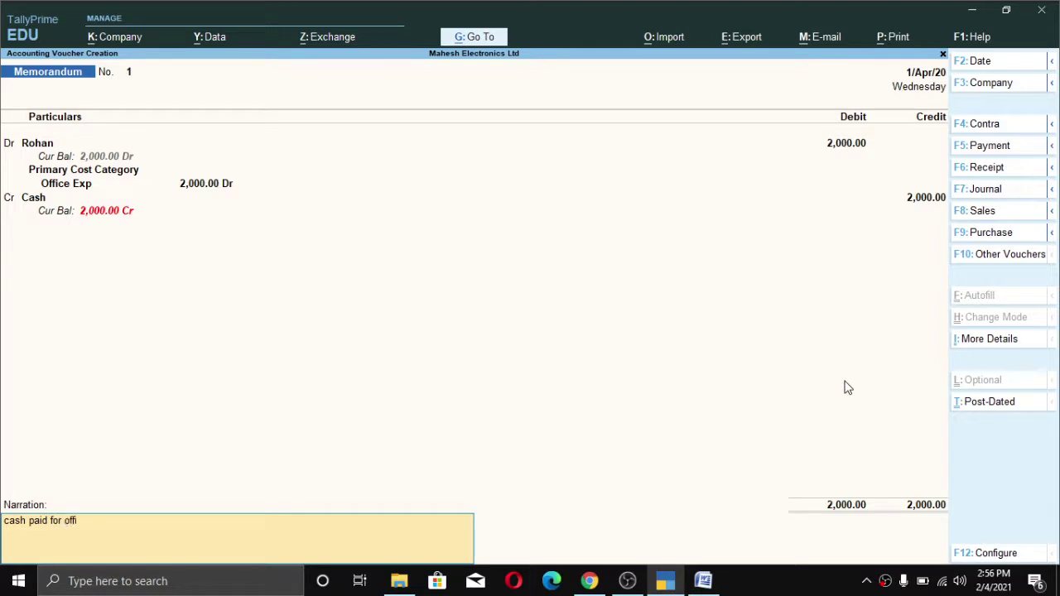
pyautogui.write('ce exp.')
pyautogui.press('Return')
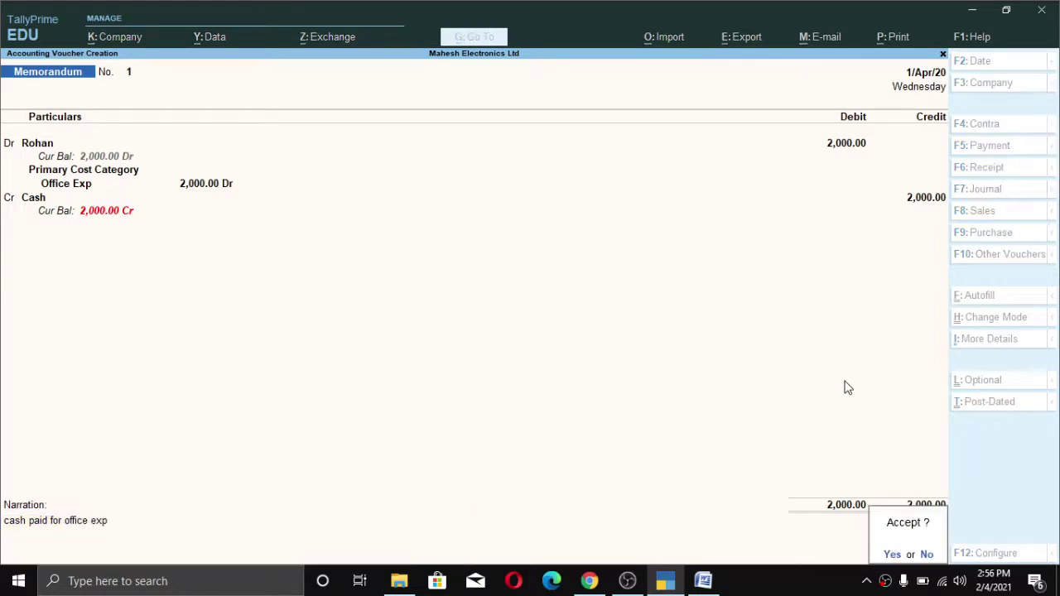
pyautogui.press('Return')
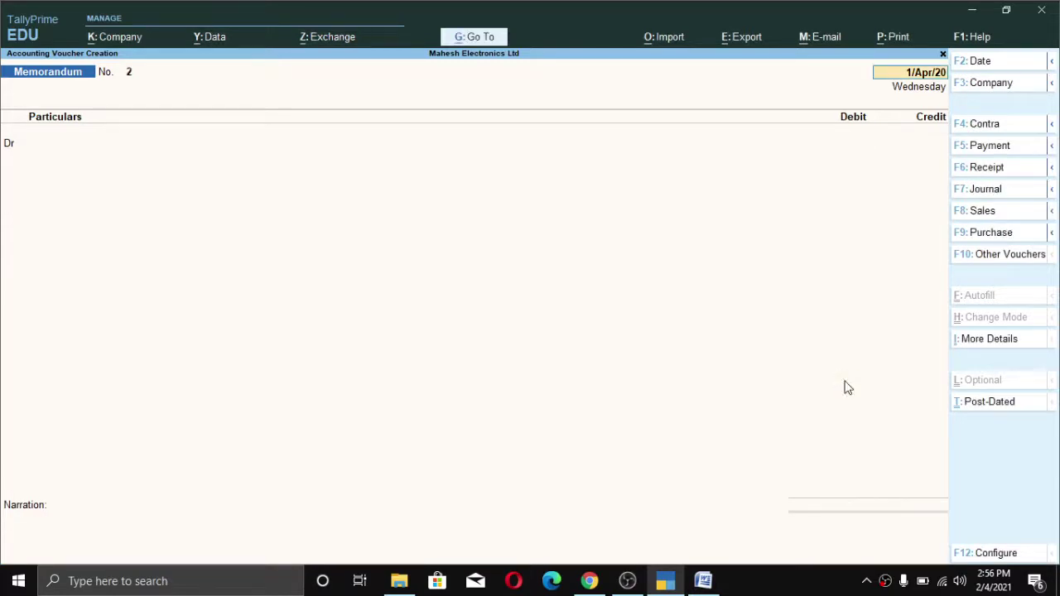
pyautogui.press('Escape')
pyautogui.press('Return')
pyautogui.press('Escape')
pyautogui.press('n')
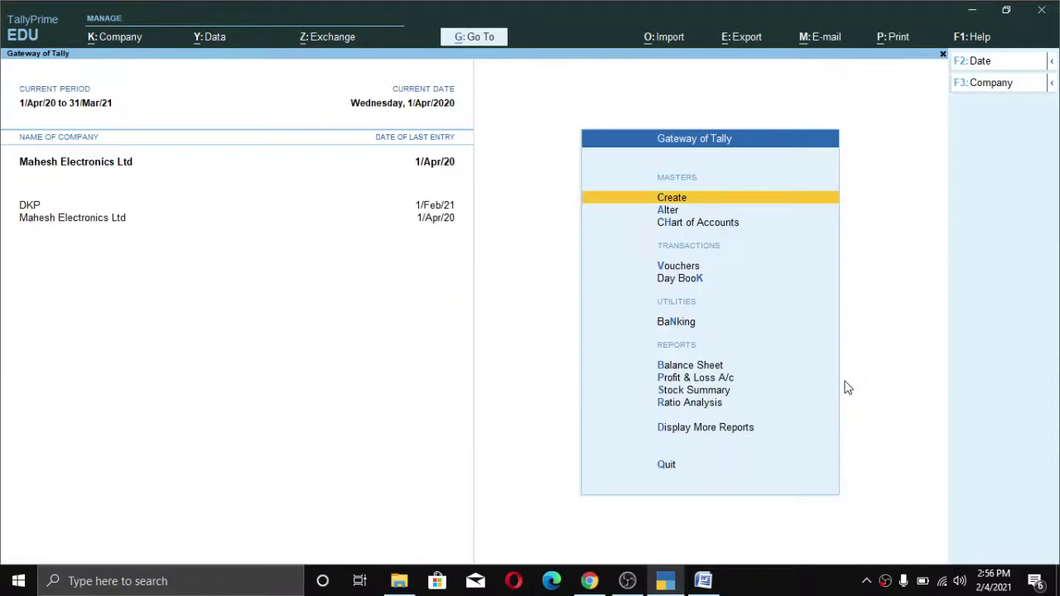
# Open the office expense payee's ledger from the account books to check for voucher entries.
pyautogui.press('Down')
pyautogui.press('d')
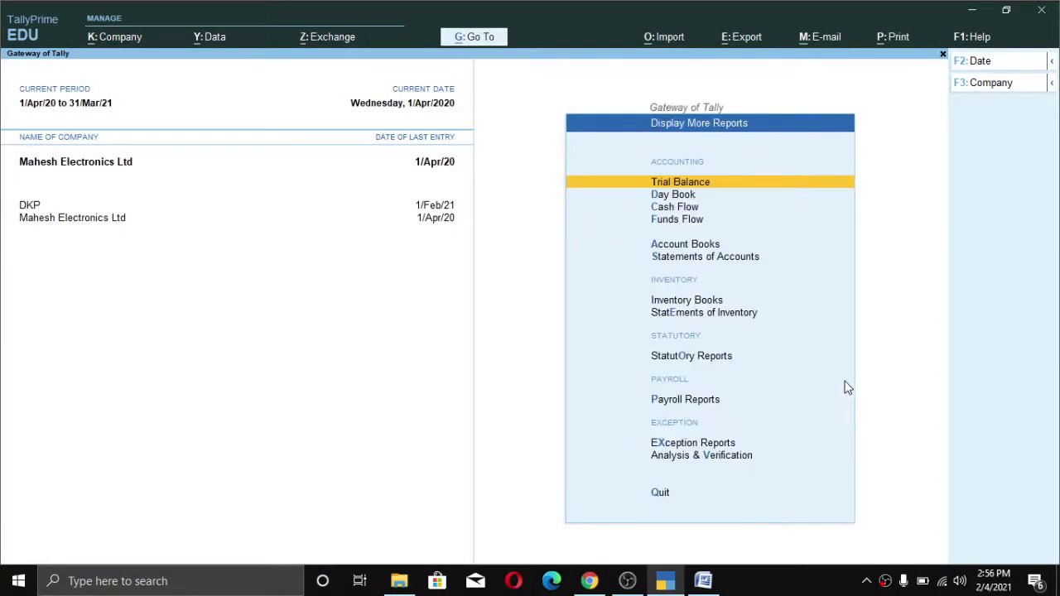
pyautogui.press('Down')
pyautogui.press('Down')
pyautogui.press('Down')
pyautogui.press('Down')
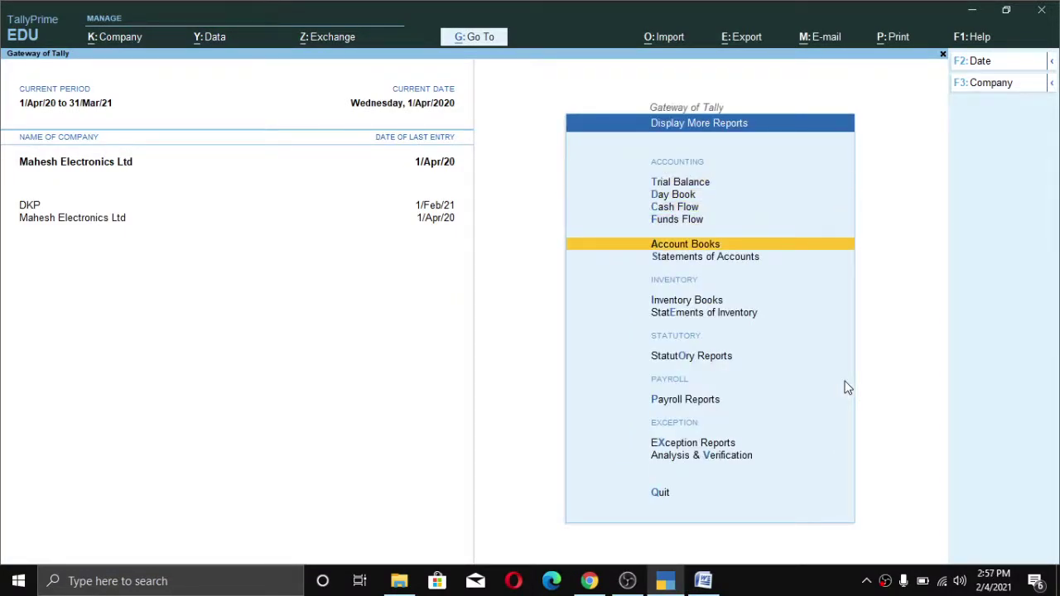
pyautogui.press('Return')
pyautogui.press('Down')
pyautogui.press('Return')
pyautogui.press('Down')
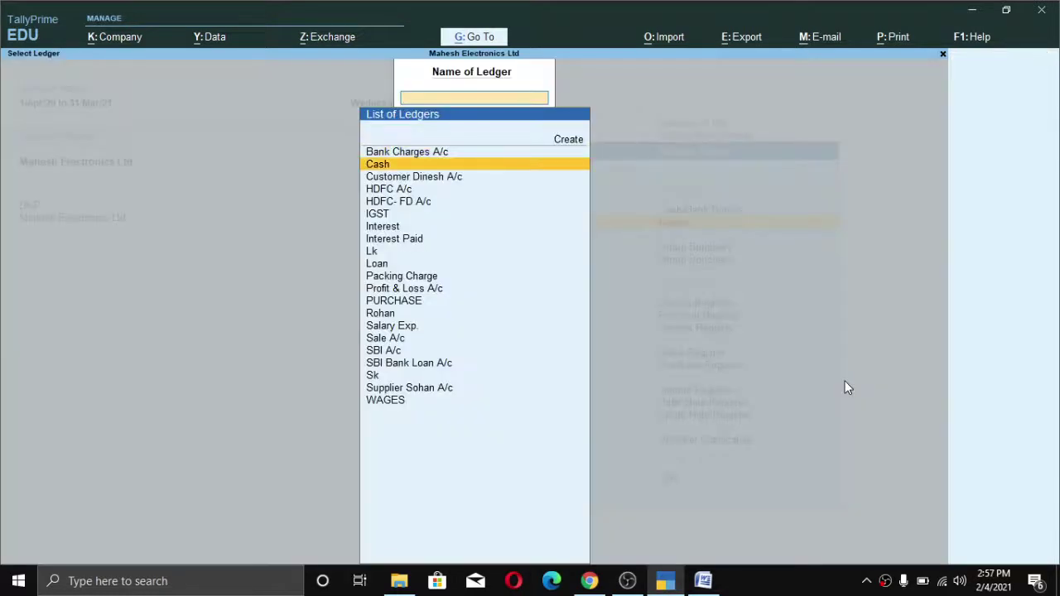
pyautogui.write('r')
pyautogui.press('Return')
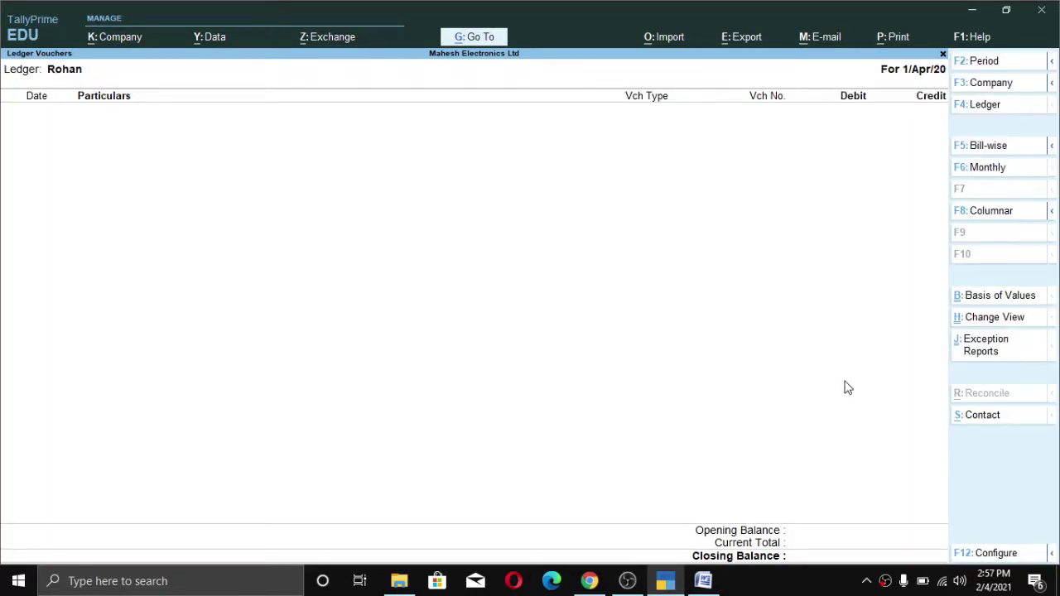
# Check the voucher entries in the Cash ledger and return to the reports list.
pyautogui.press('Escape')
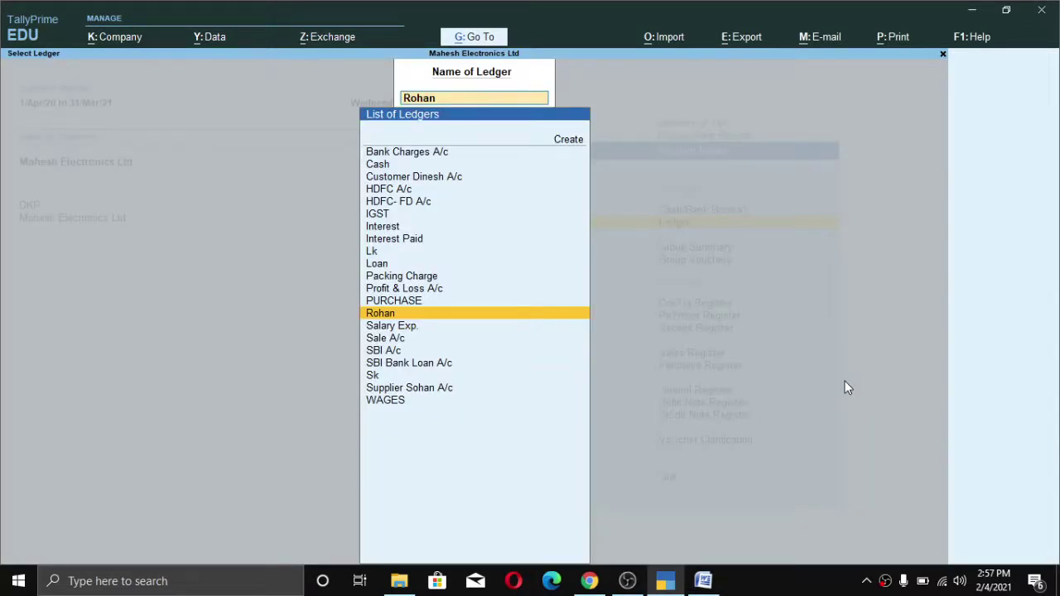
pyautogui.write('c')
pyautogui.press('Down')
pyautogui.press('Down')
pyautogui.press('Up')
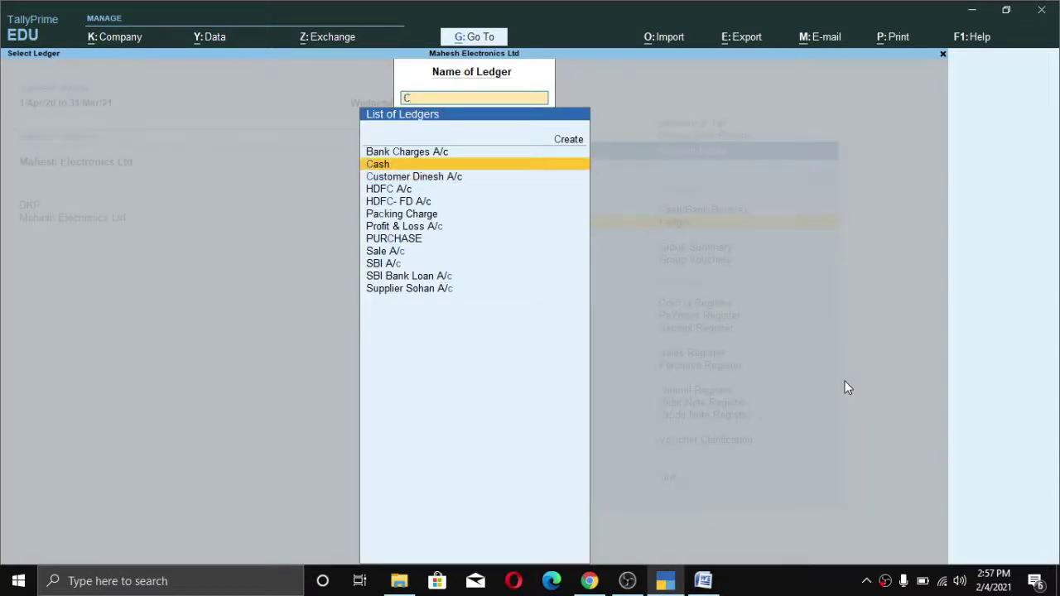
pyautogui.press('Return')
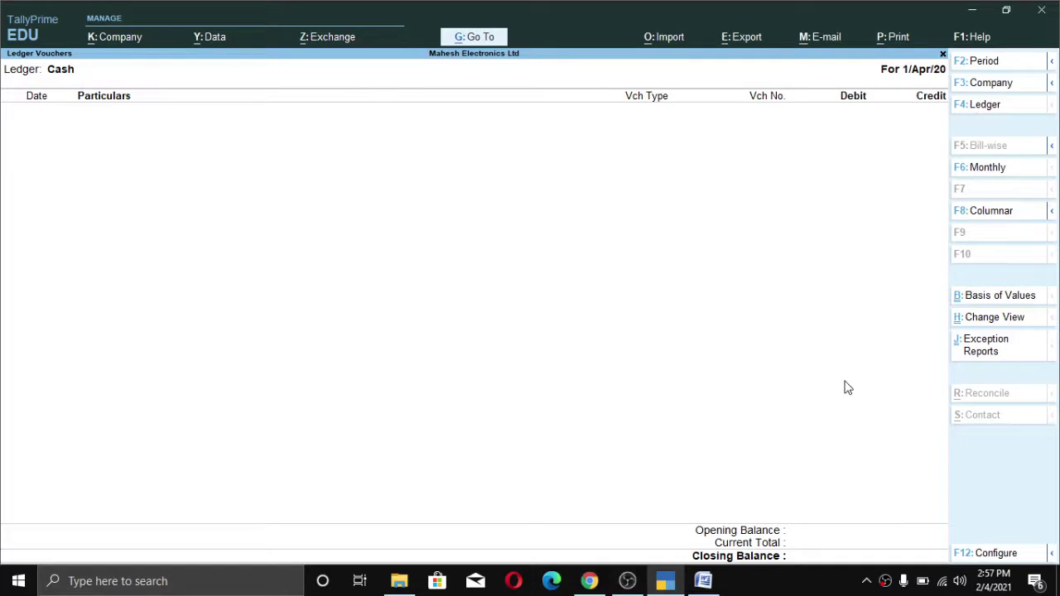
pyautogui.press('Escape')
pyautogui.press('Escape')
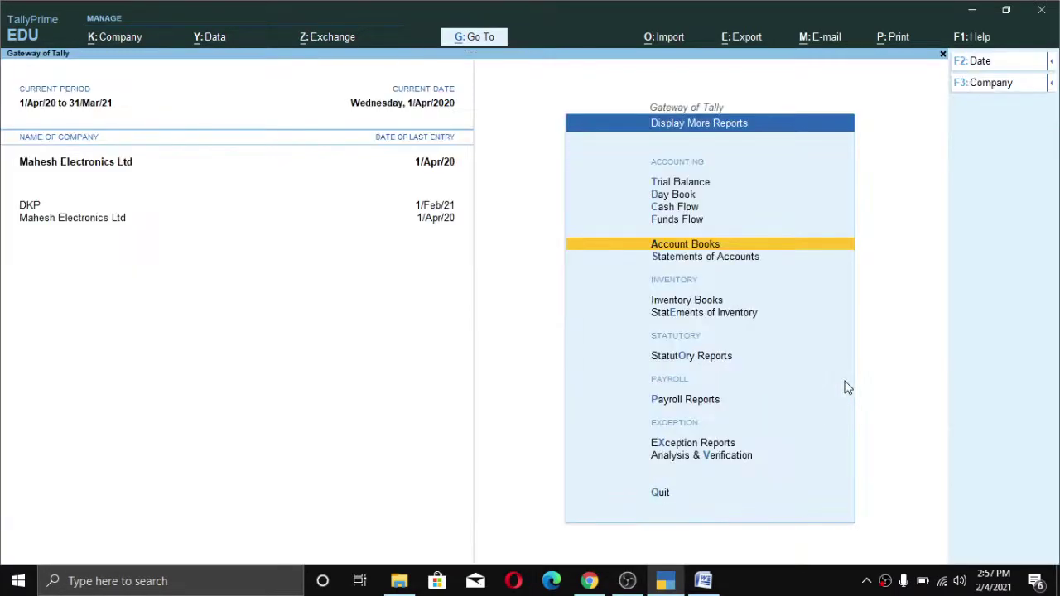
# Review the jeans approval example in the Word notes and start a new Memorandum voucher in TallyPrime dated 1/Apr/20.
pyautogui.hotkey('alt', 'Tab')
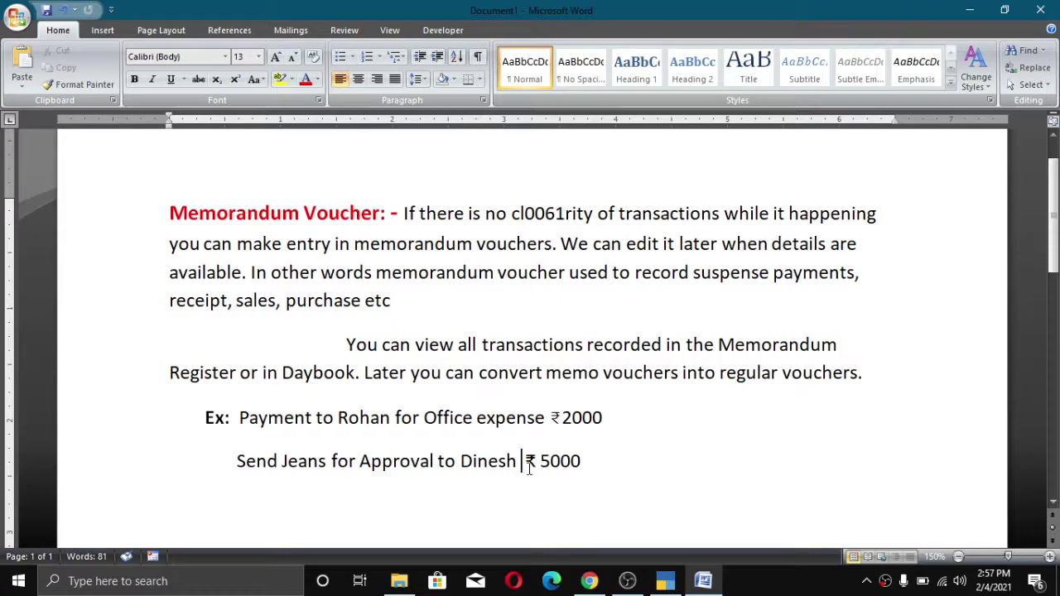
pyautogui.hotkey('alt', 'Tab')
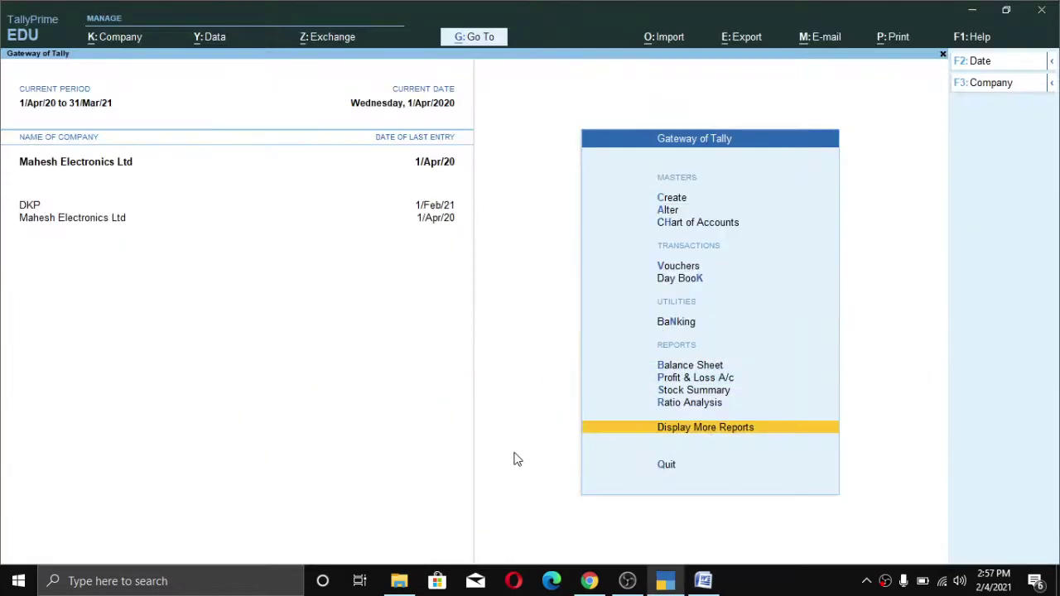
pyautogui.press('v')
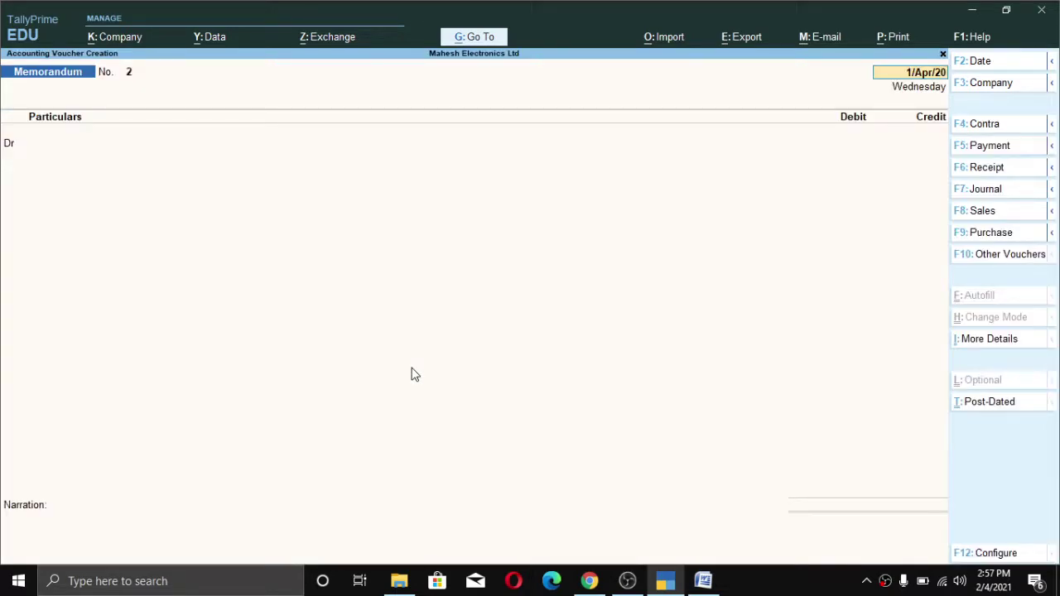
pyautogui.press('F10')
pyautogui.press('Return')
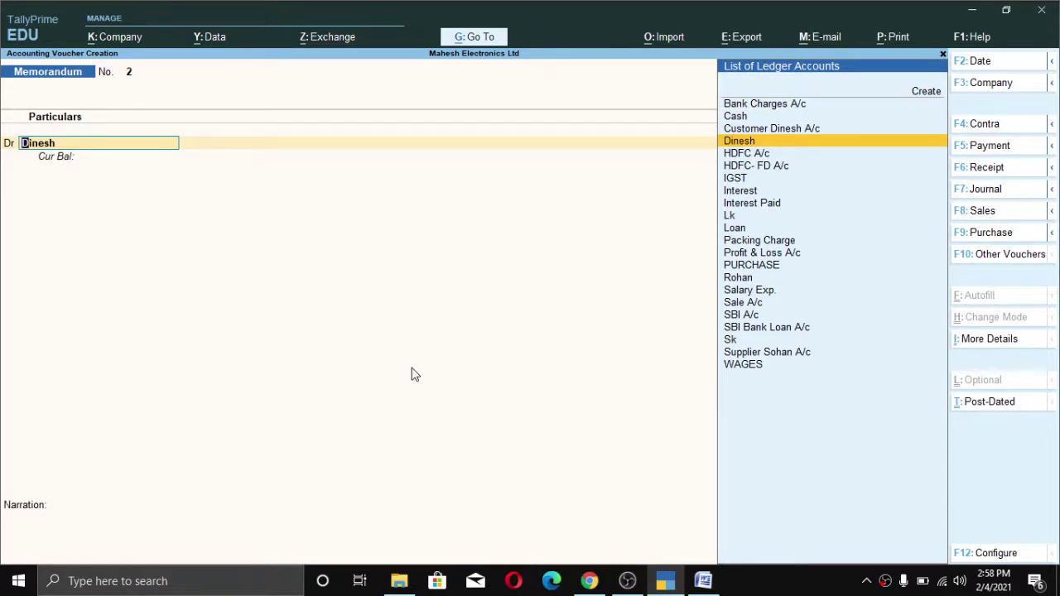
# Debit the approval customer's ledger with 5,000 and record the amount as New Ref 2.
pyautogui.press('Return')
pyautogui.write('5000')
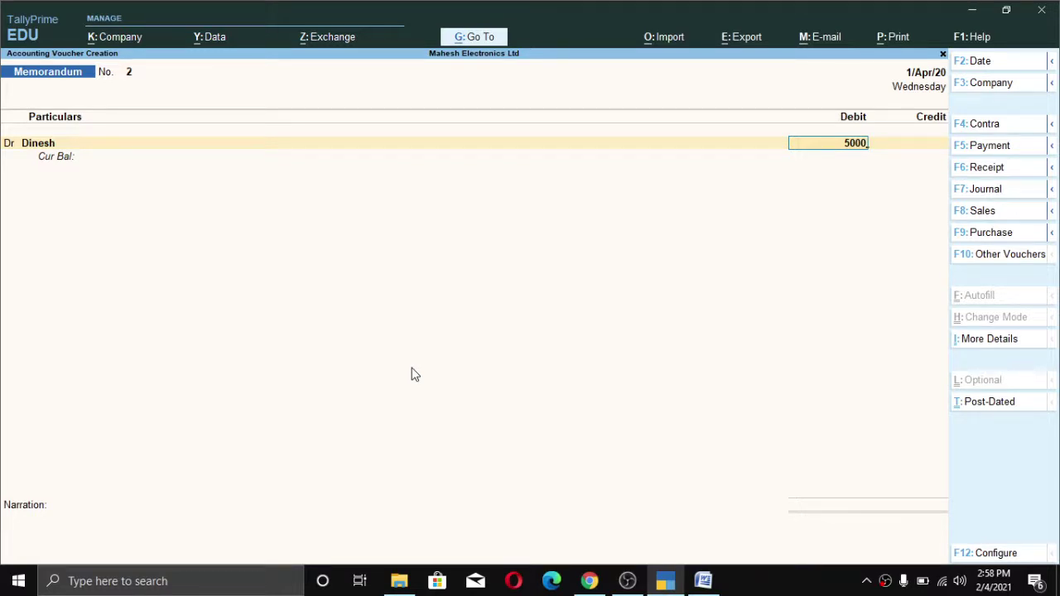
pyautogui.press('Return')
pyautogui.press('Up')
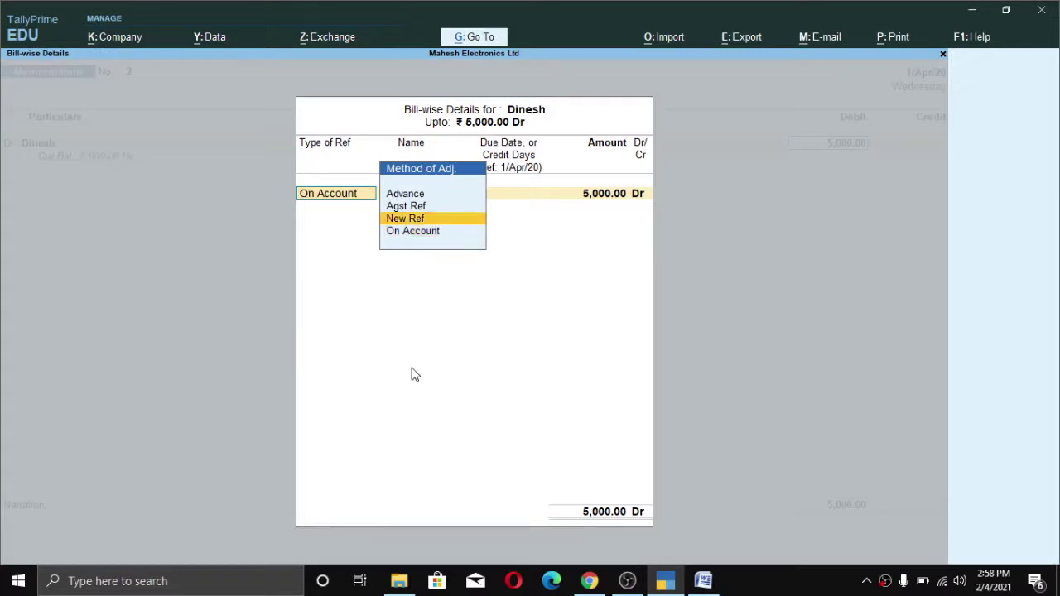
pyautogui.press('Return')
pyautogui.press('Return')
pyautogui.press('Return')
pyautogui.press('Return')
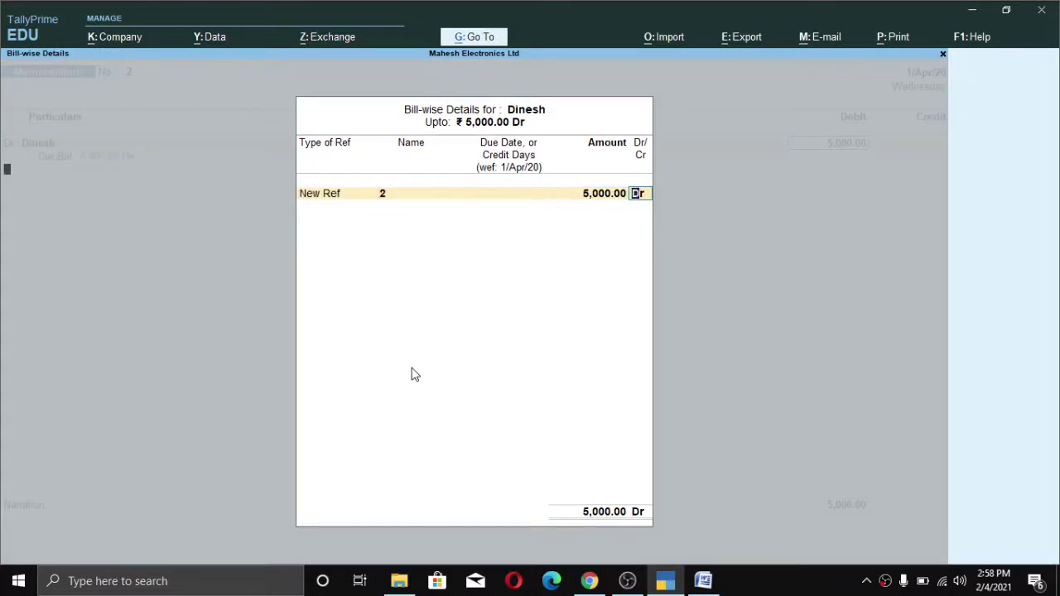
pyautogui.press('Return')
pyautogui.press('Return')
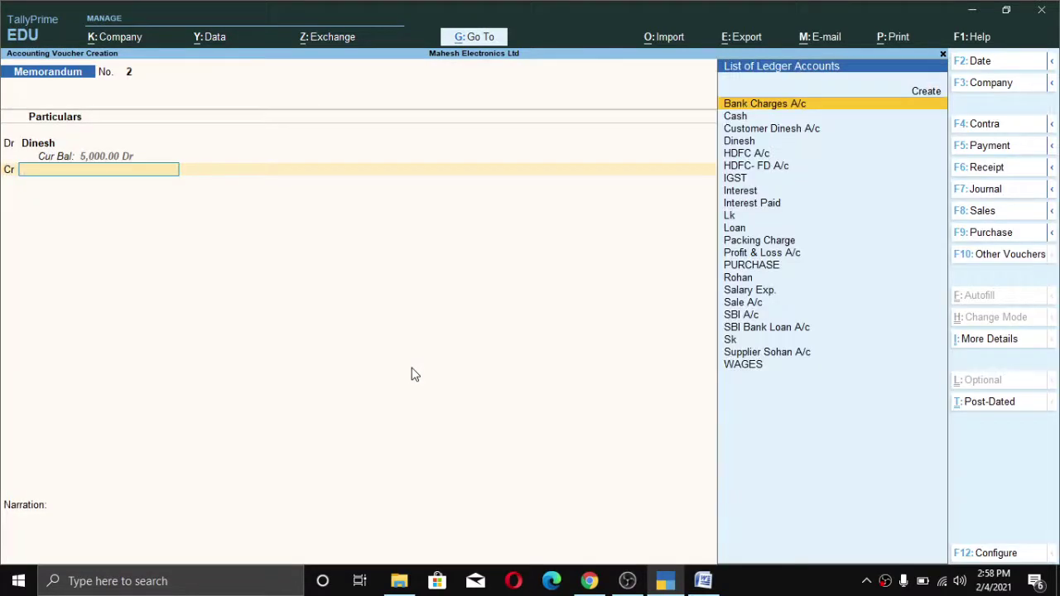
# Credit Sale A/c with 5,000 in the second memorandum voucher.
pyautogui.write('Sa')
pyautogui.press('Down')
pyautogui.press('Down')
pyautogui.press('Return')
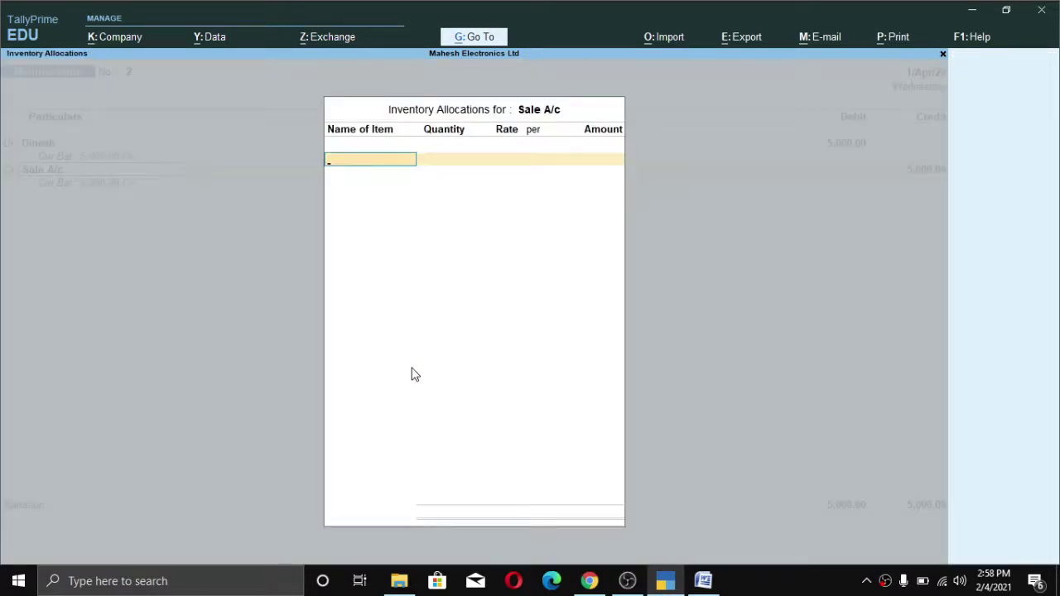
# Allocate the sale to 5 nos of Jeans at a rate of 1,000 and complete the inventory allocation.
pyautogui.press('Down')
pyautogui.press('Down')
pyautogui.press('Up')
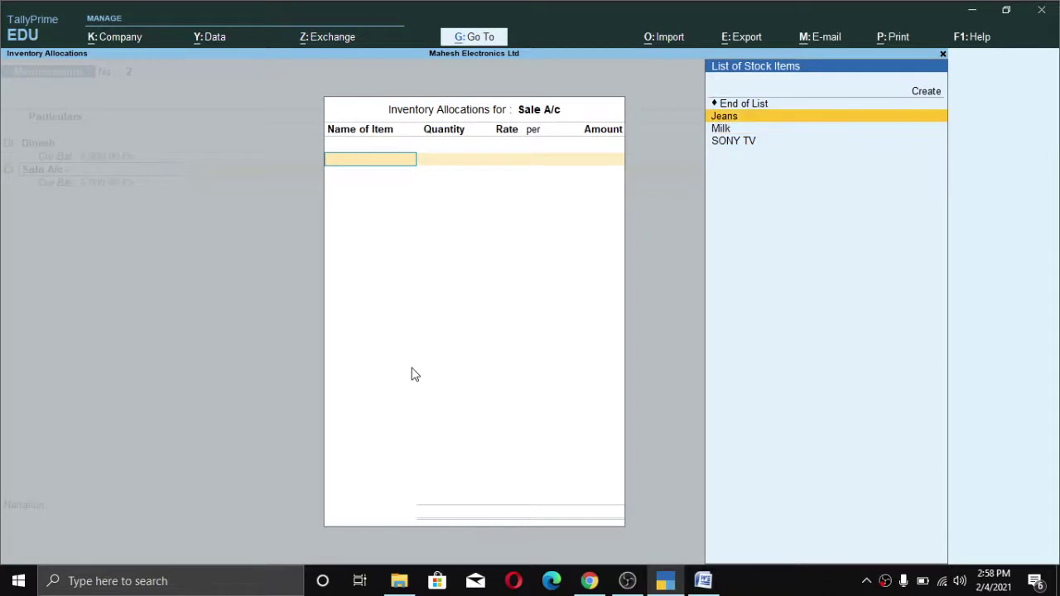
pyautogui.press('Return')
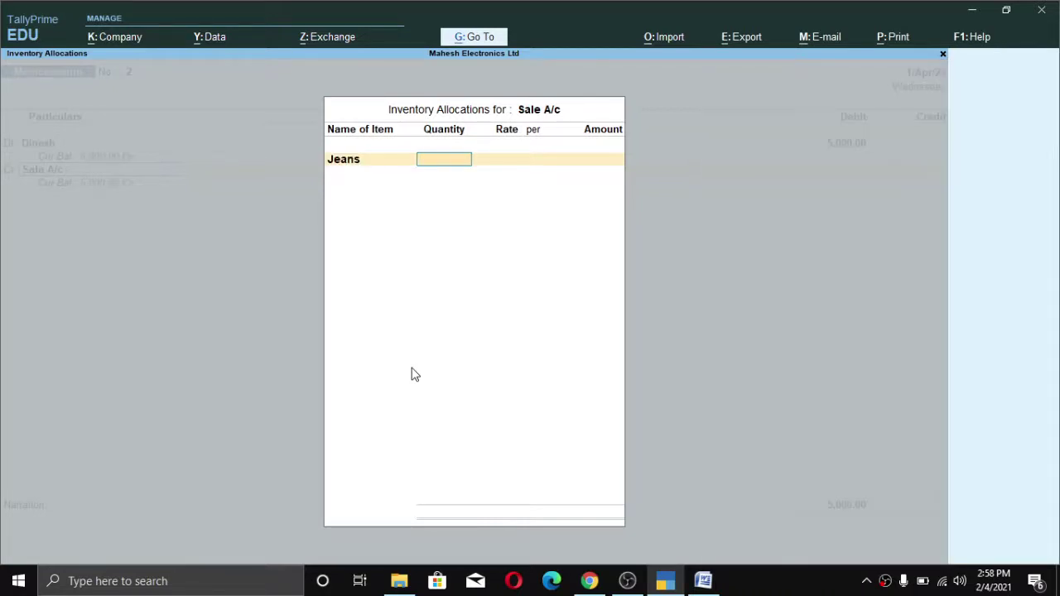
pyautogui.write('5')
pyautogui.press('Return')
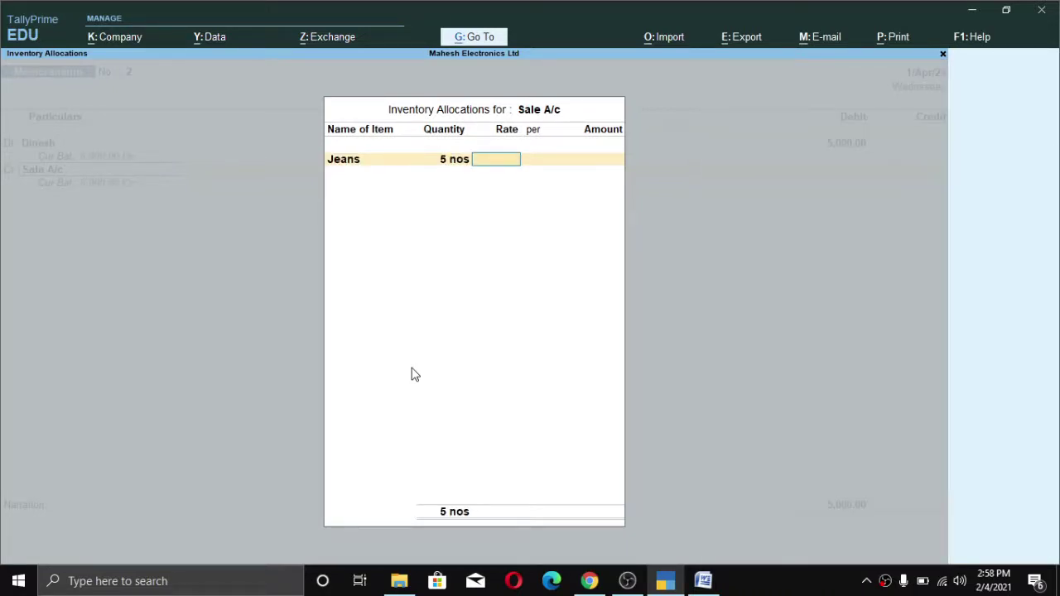
pyautogui.write('1000')
pyautogui.press('Return')
pyautogui.press('Return')
pyautogui.press('Return')
pyautogui.press('Return')
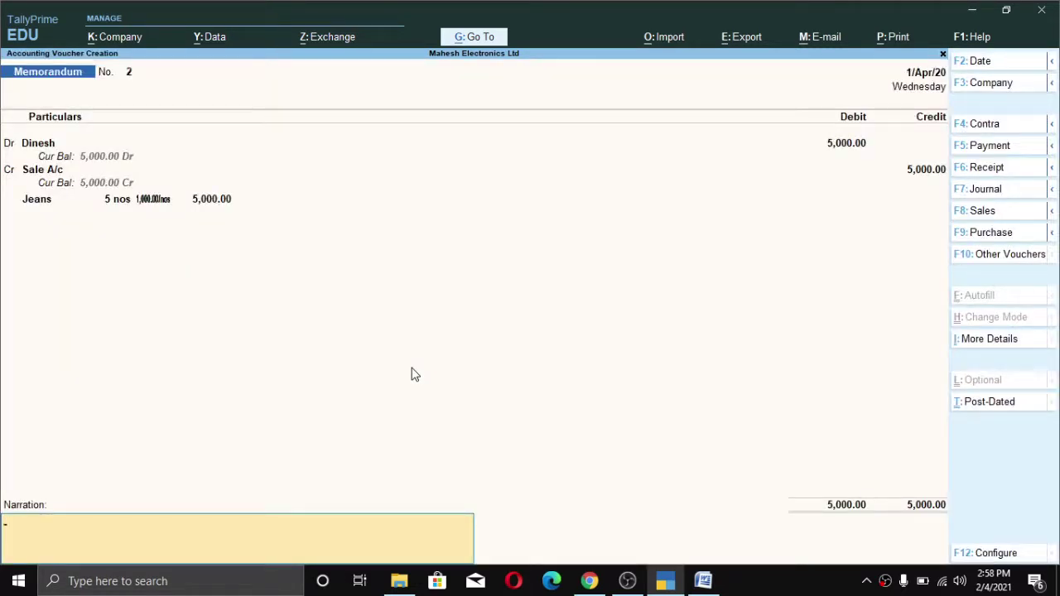
# Add the narration "gooods send for approval to" with the customer's name, save the memorandum voucher and leave voucher creation.
pyautogui.write('gooods')
pyautogui.write(' send ')
pyautogui.write('a')
pyautogui.write('for appro')
pyautogui.write('v')
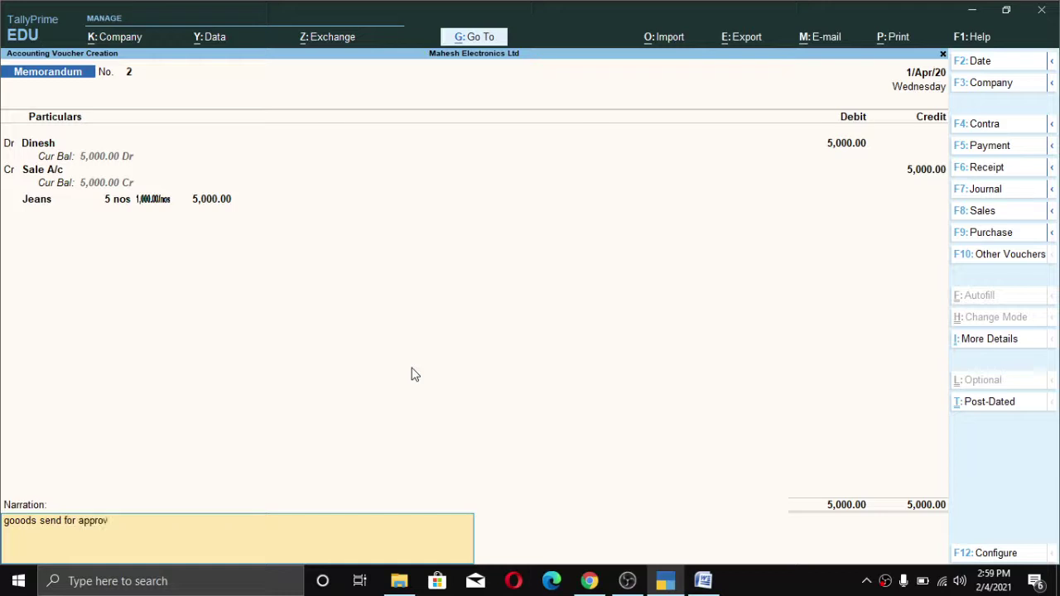
pyautogui.write('al to dinesh')
pyautogui.press('Return')
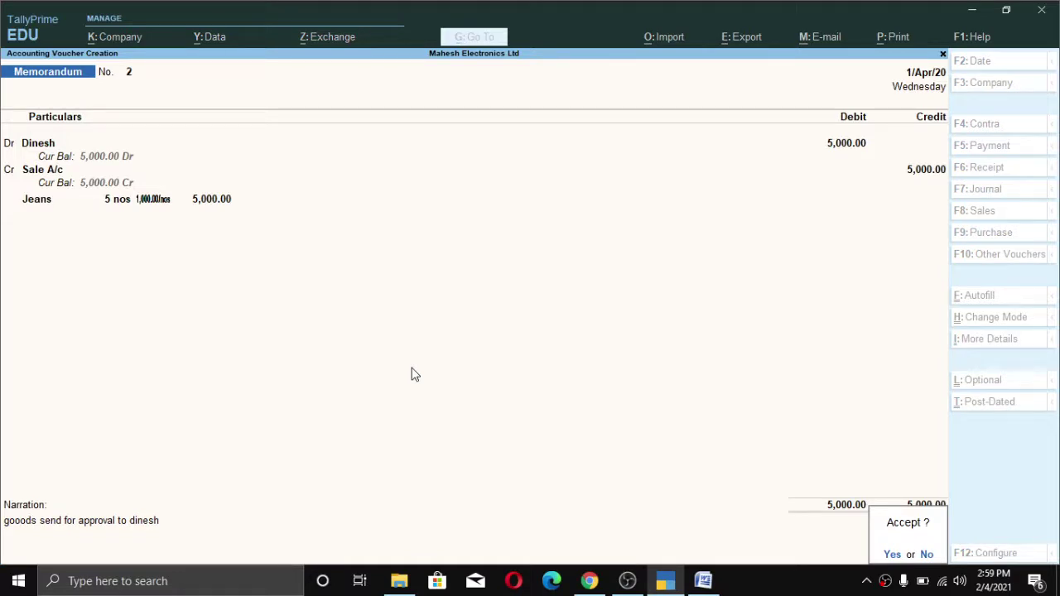
pyautogui.press('Return')
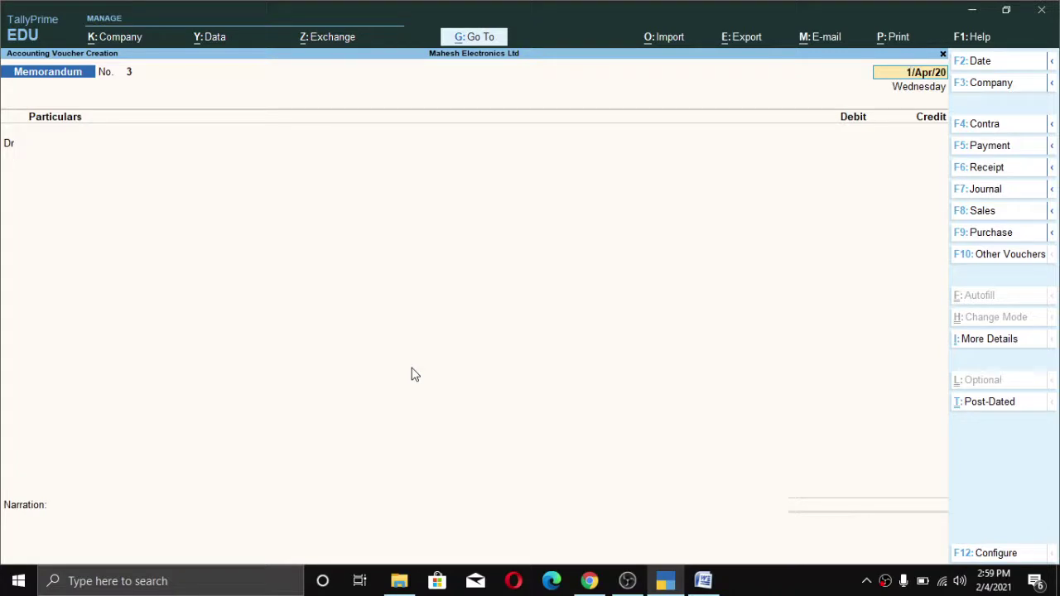
pyautogui.press('Escape')
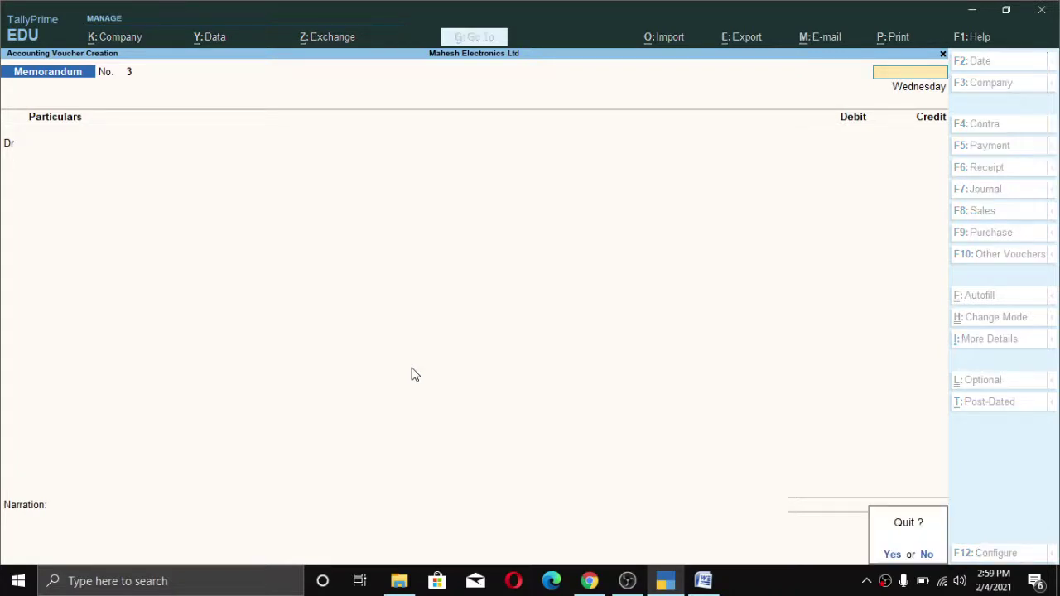
pyautogui.press('Return')
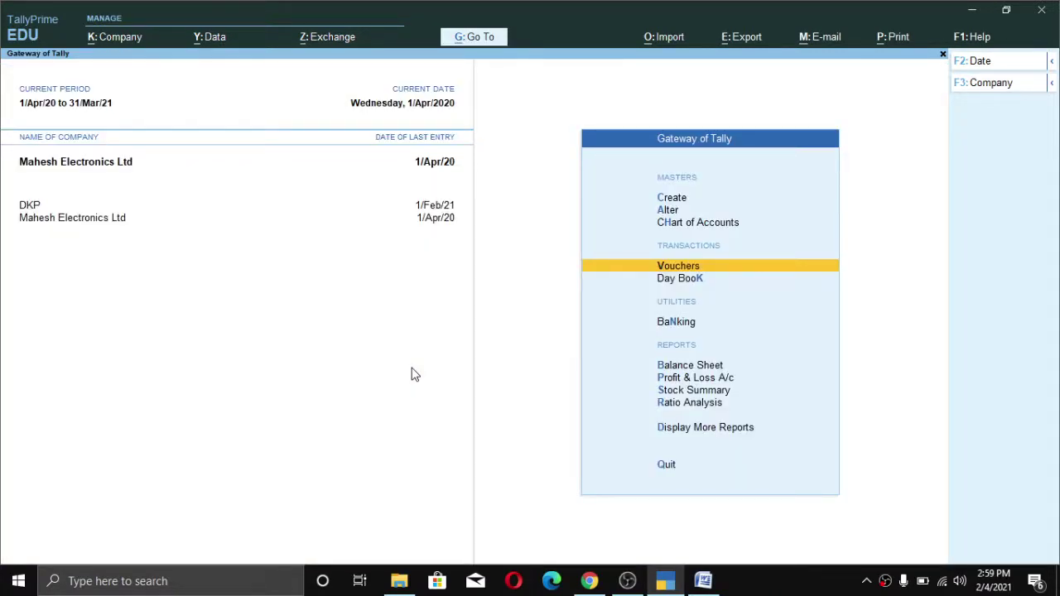
# Check the approval customer's ledger vouchers report for the new entry and return to the Gateway of Tally.
pyautogui.press('d')
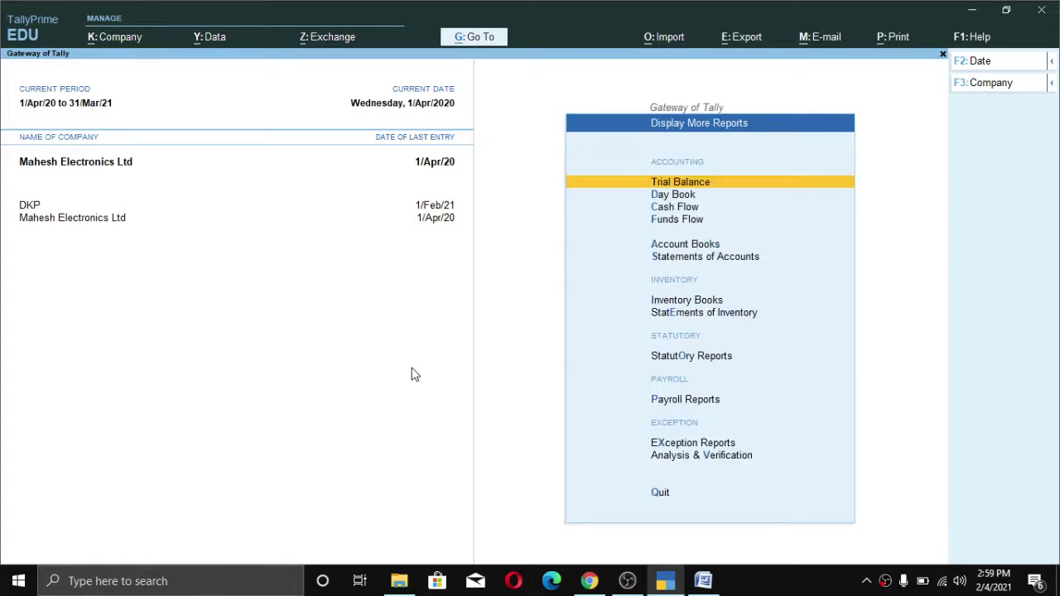
pyautogui.press('a')
pyautogui.press('l')
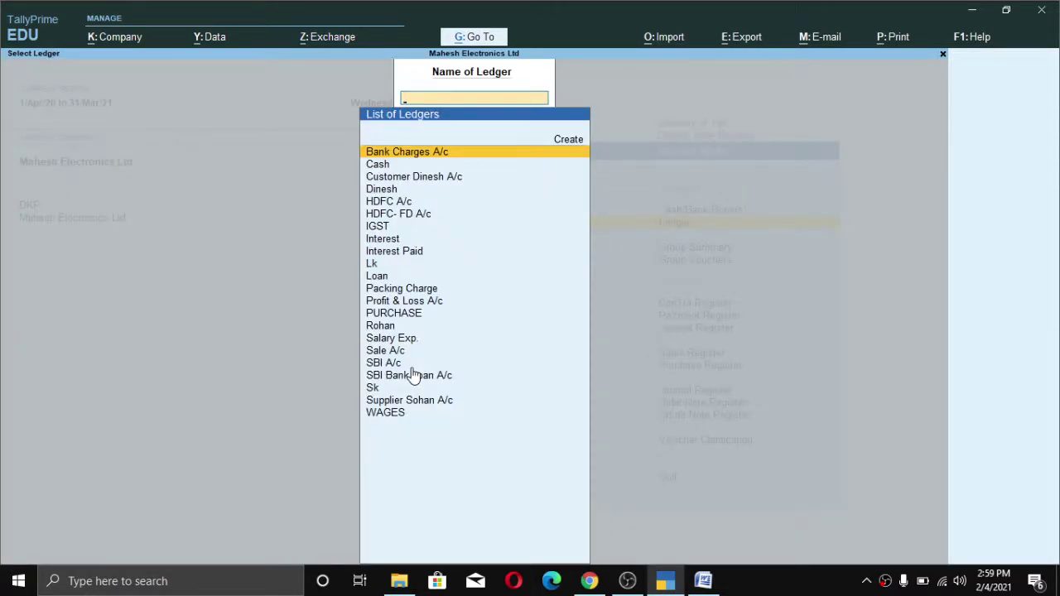
pyautogui.write('di')
pyautogui.press('Return')
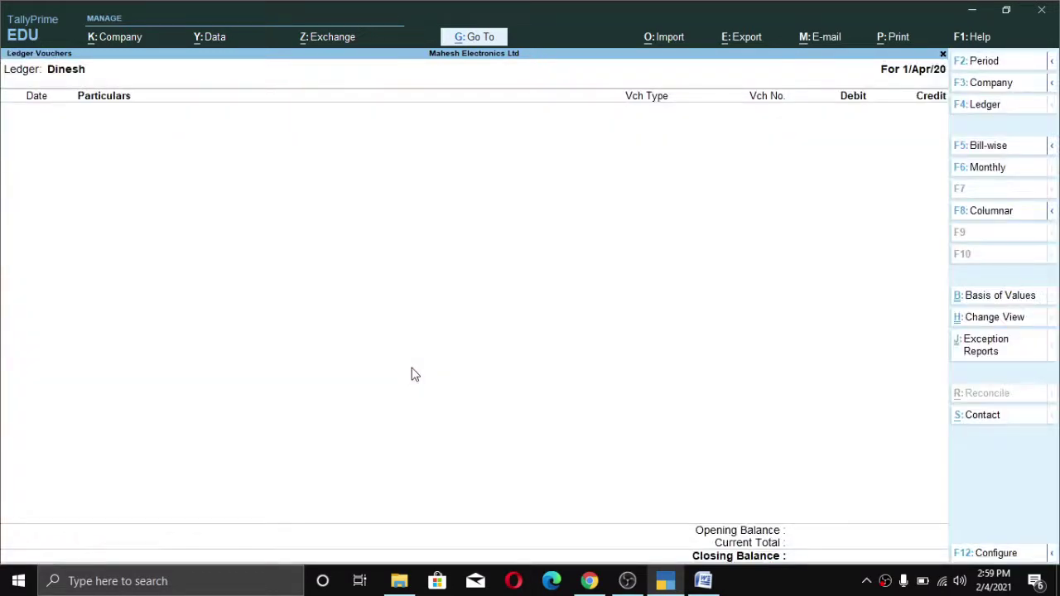
pyautogui.press('Escape')
pyautogui.press('Escape')
pyautogui.press('Escape')
pyautogui.press('Escape')
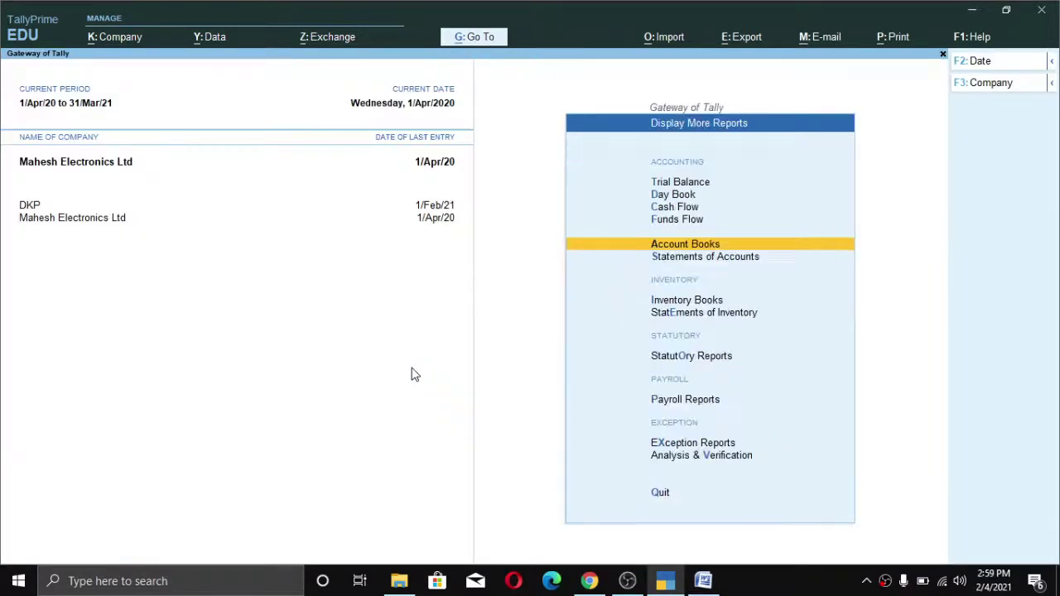
pyautogui.press('Escape')
pyautogui.press('Escape')
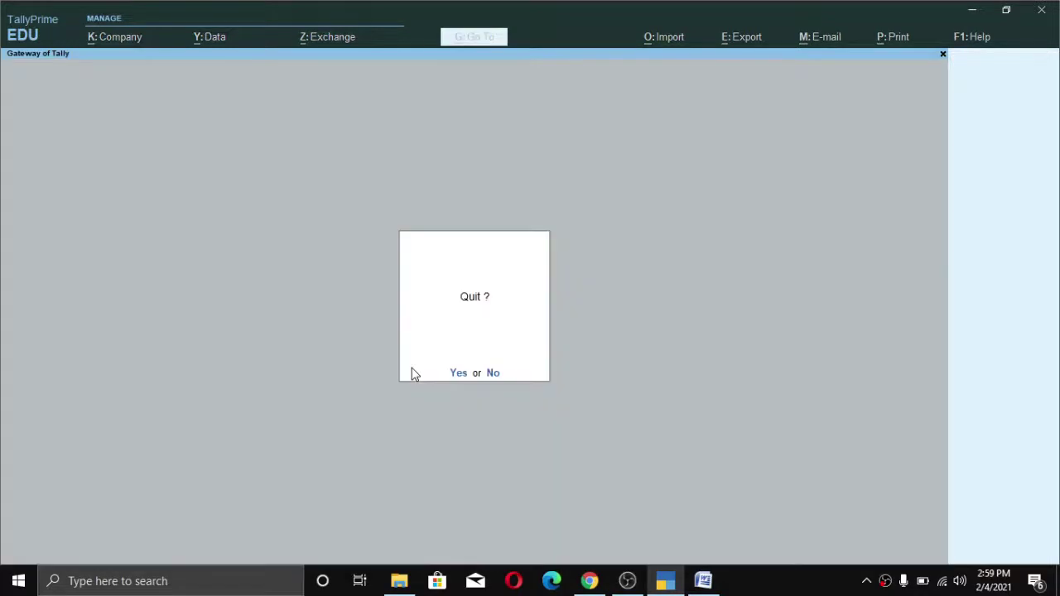
pyautogui.press('Escape')
# Display the April vouchers of the Memorandum Register from the Exception Reports.
pyautogui.press('Down')
pyautogui.press('Down')
pyautogui.press('Down')
pyautogui.press('Down')
pyautogui.press('Down')
pyautogui.press('Down')
pyautogui.press('Down')
pyautogui.press('Down')
pyautogui.press('Down')
pyautogui.press('Down')
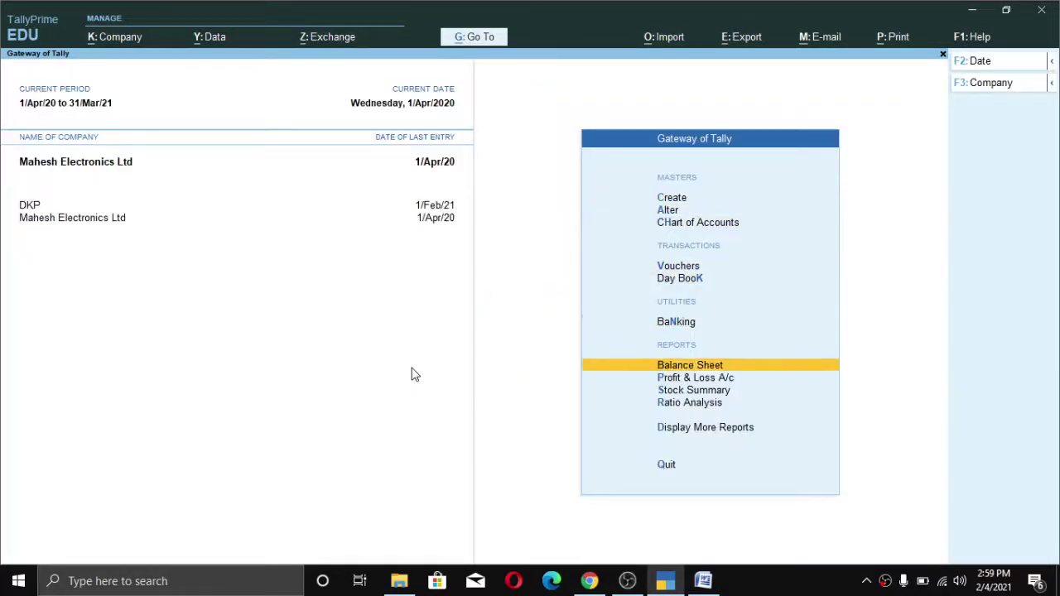
pyautogui.press('Return')
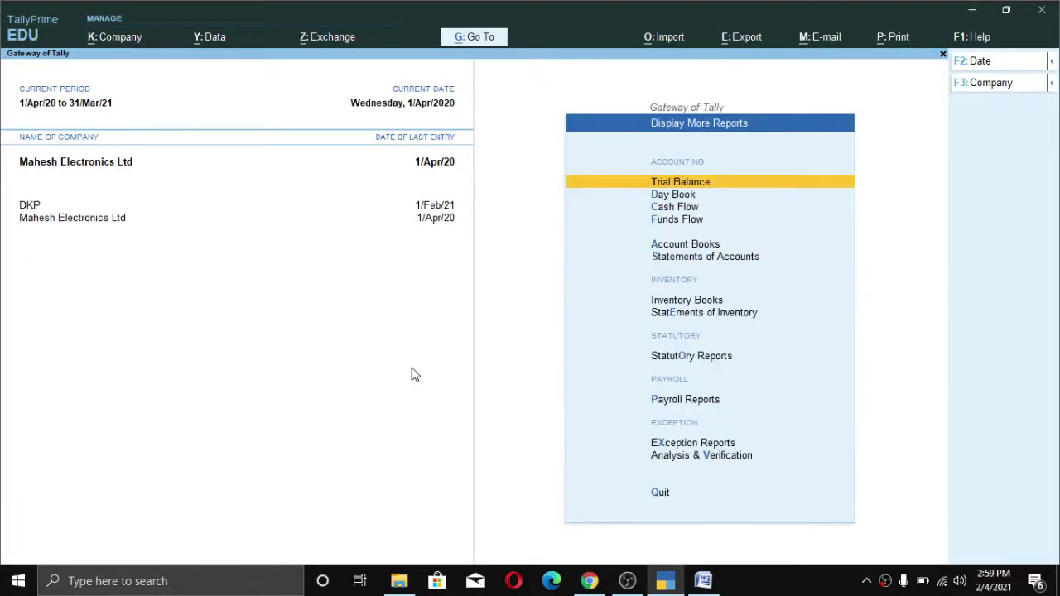
pyautogui.press('Down')
pyautogui.press('Down')
pyautogui.press('Down')
pyautogui.press('Down')
pyautogui.press('Down')
pyautogui.press('Down')
pyautogui.press('Down')
pyautogui.press('Down')
pyautogui.press('Down')
pyautogui.press('Down')
pyautogui.press('Down')
pyautogui.press('Down')
pyautogui.press('Down')
pyautogui.press('Up')
pyautogui.press('Up')
pyautogui.press('Up')
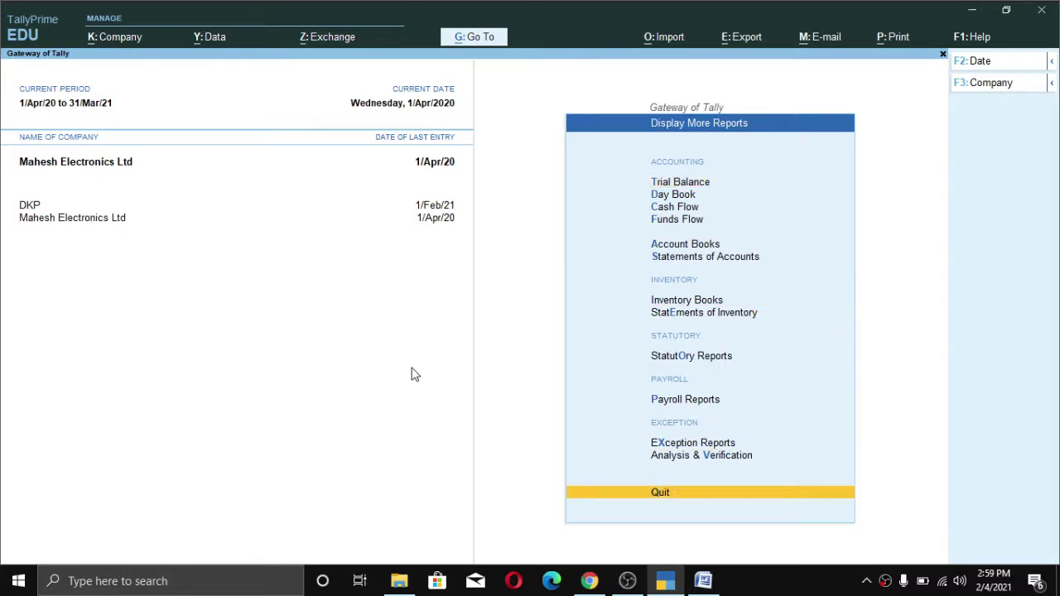
pyautogui.press('Return')
pyautogui.press('Down')
pyautogui.press('Down')
pyautogui.press('Down')
pyautogui.press('Down')
pyautogui.press('Down')
pyautogui.press('Down')
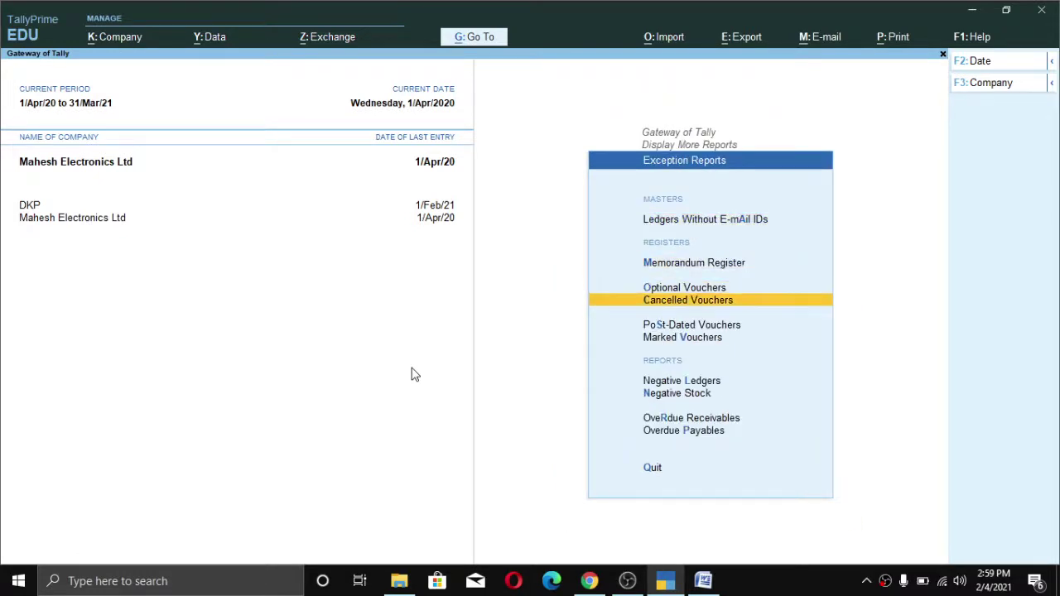
pyautogui.press('Up')
pyautogui.press('Up')
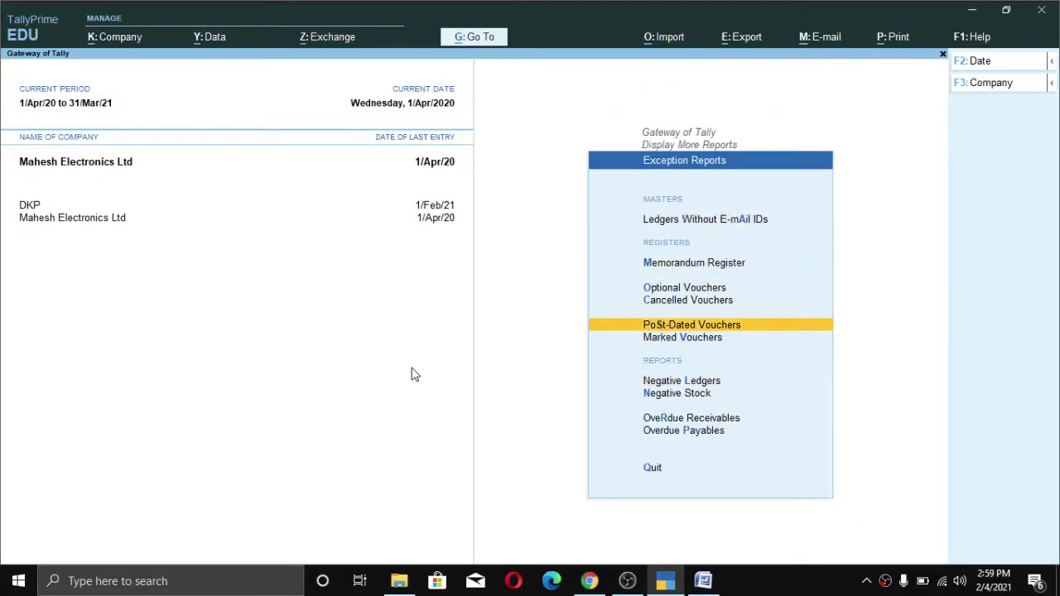
pyautogui.press('Up')
pyautogui.press('Down')
pyautogui.press('alt')
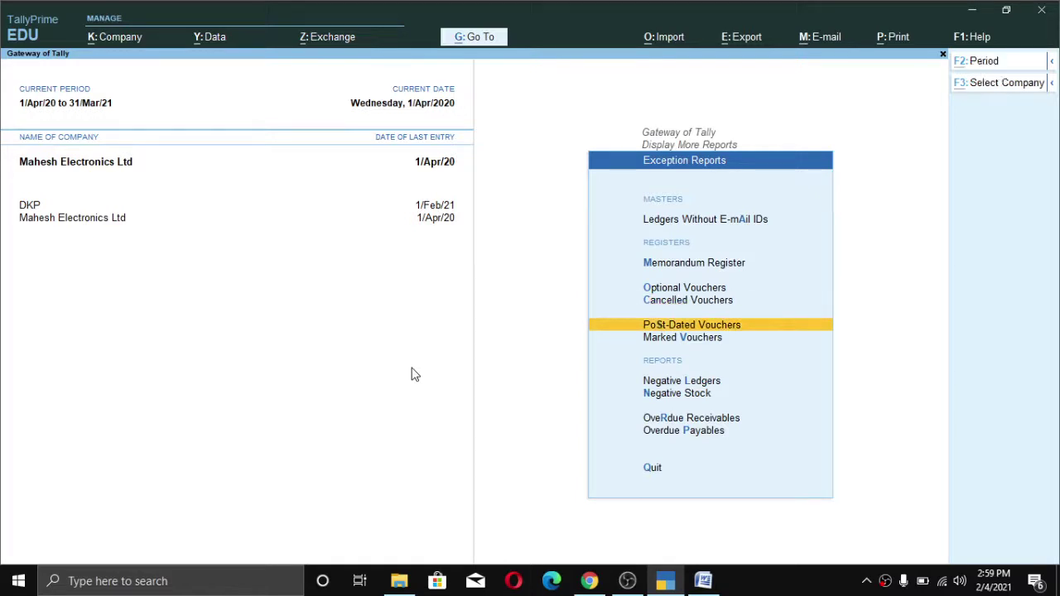
pyautogui.press('Up')
pyautogui.press('Up')
pyautogui.press('Up')
pyautogui.press('Up')
pyautogui.press('Down')
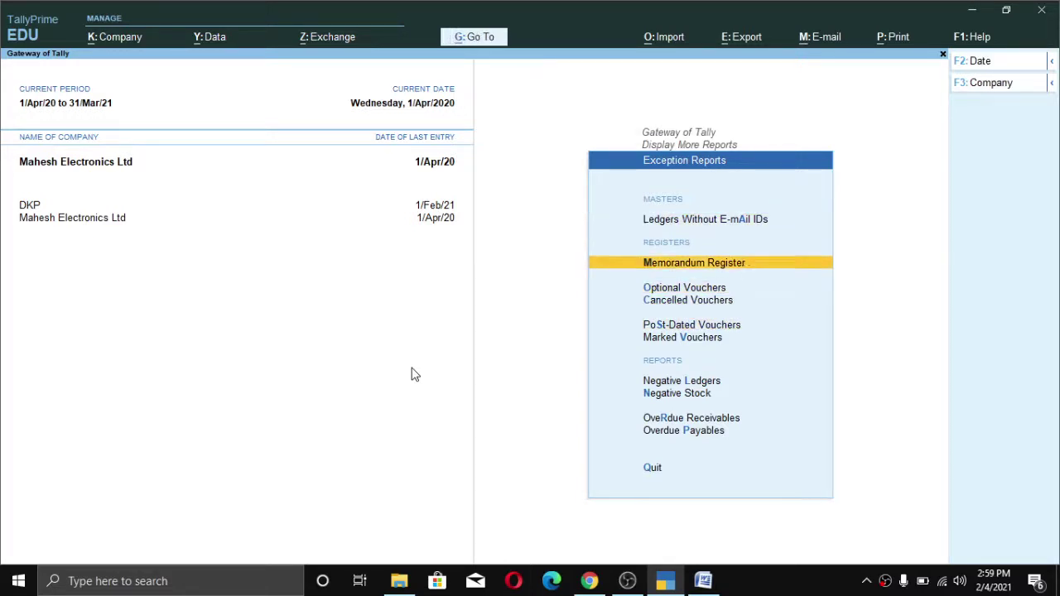
pyautogui.press('Return')
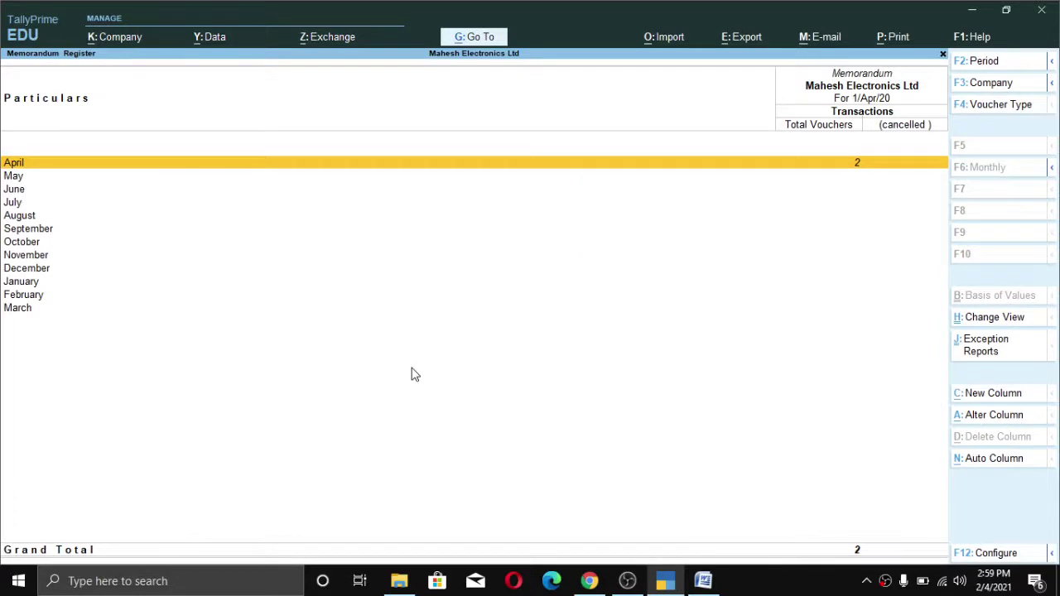
pyautogui.press('Return')
# Examine the listed memorandum vouchers and the details of memorandum voucher 1 for the office expense.
pyautogui.press('Down')
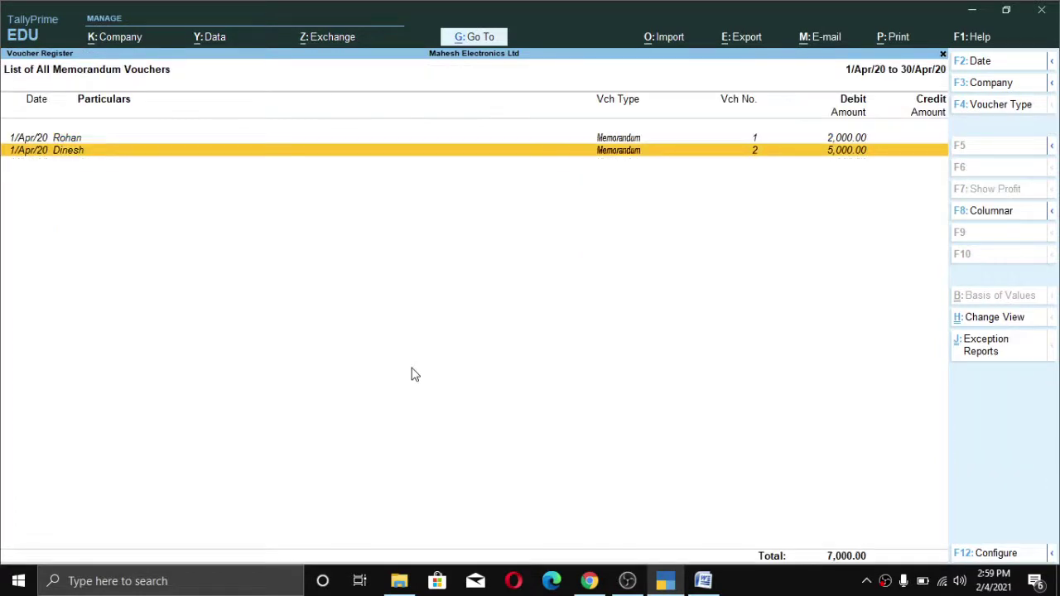
pyautogui.press('Up')
pyautogui.press('Down')
pyautogui.press('Up')
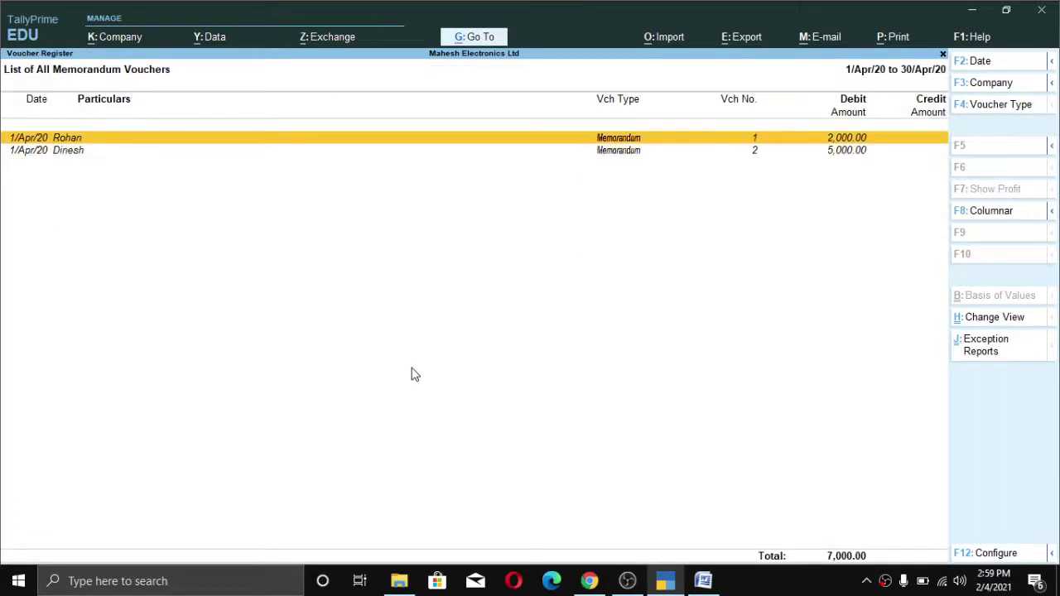
pyautogui.press('Down')
pyautogui.press('Up')
pyautogui.press('Return')
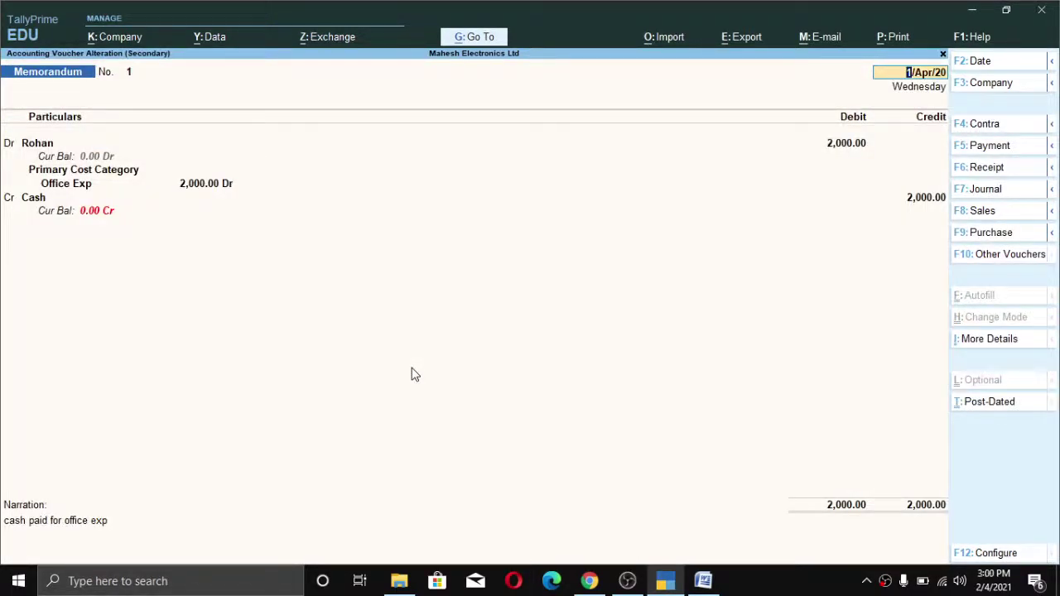
pyautogui.press('Escape')
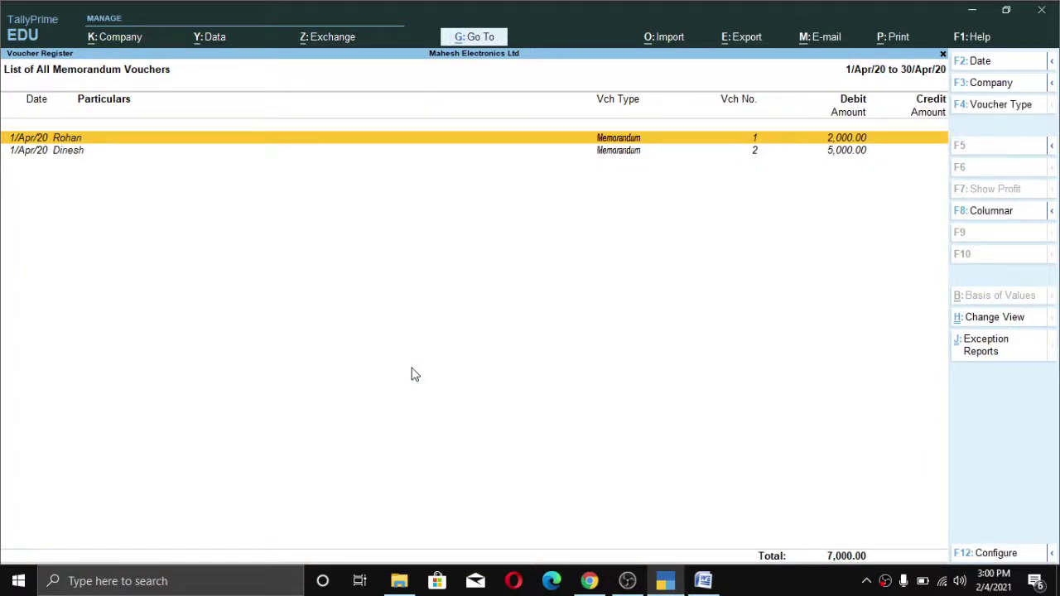
pyautogui.press('Down')
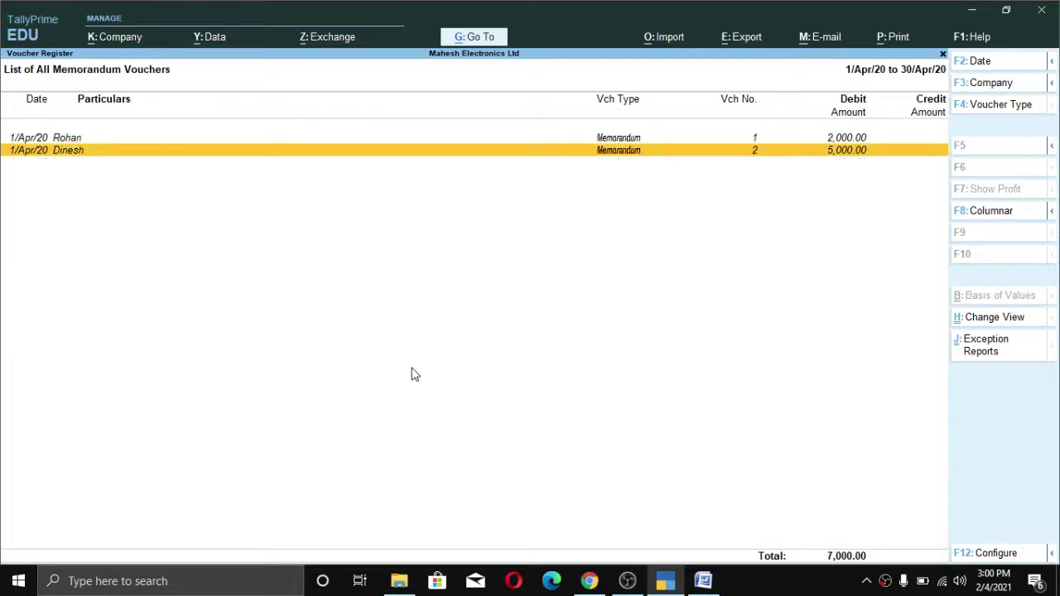
pyautogui.press('Up')
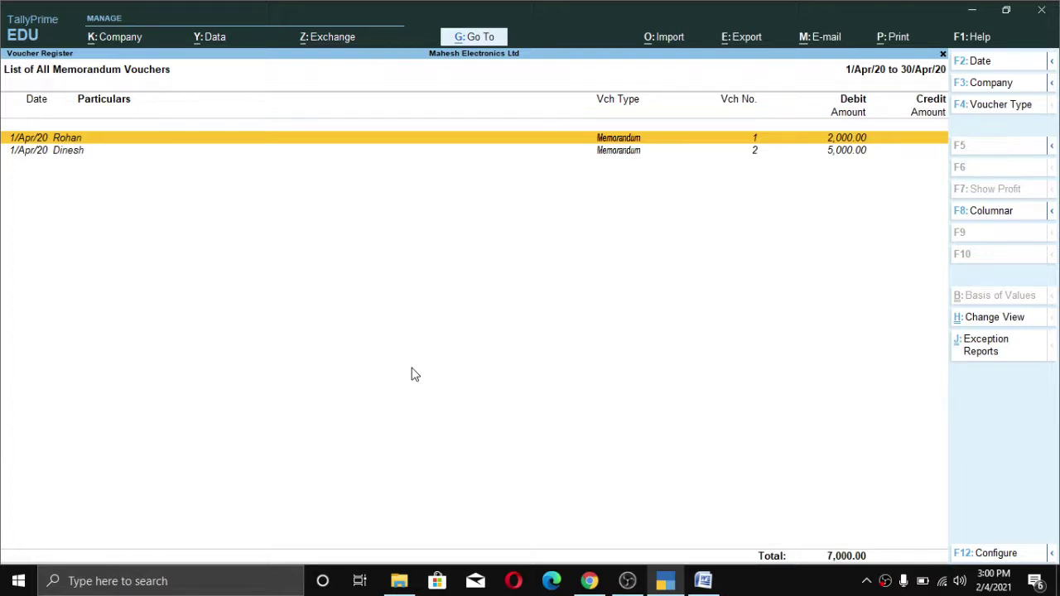
# Convert memorandum voucher 1 into a Payment voucher, accepting its existing New Ref 1 and Office Exp allocations.
pyautogui.press('Return')
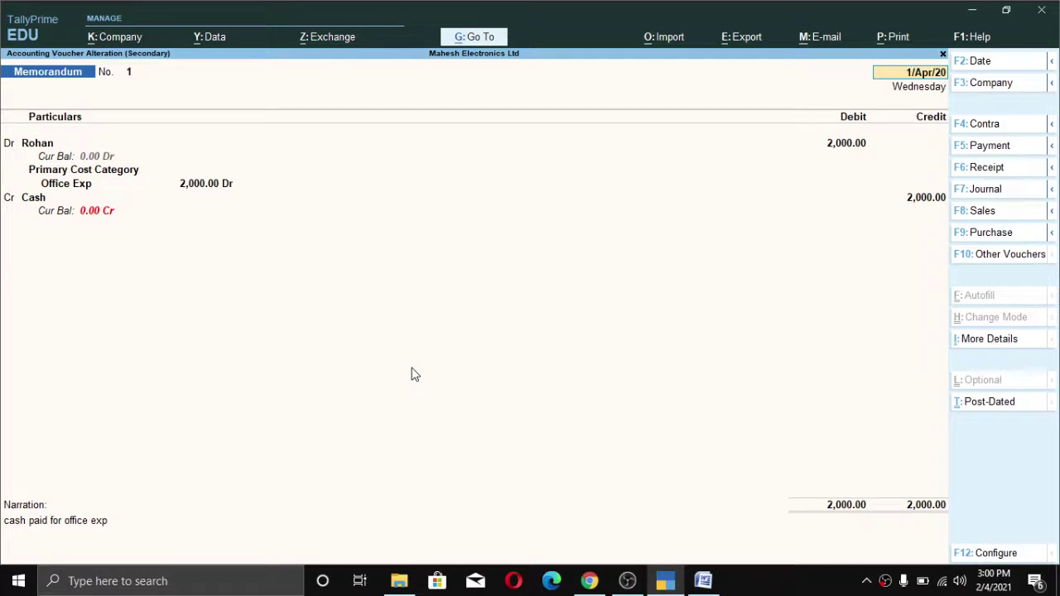
pyautogui.press('F5')
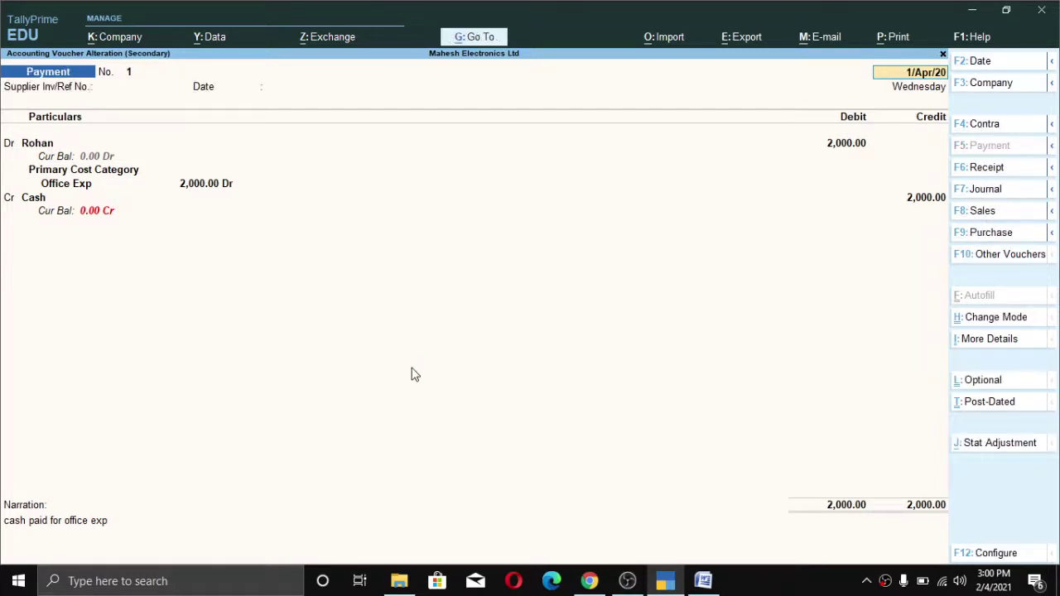
pyautogui.press('Return')
pyautogui.press('Return')
pyautogui.press('Return')
pyautogui.press('Return')
pyautogui.press('Return')
pyautogui.press('Return')
pyautogui.press('Return')
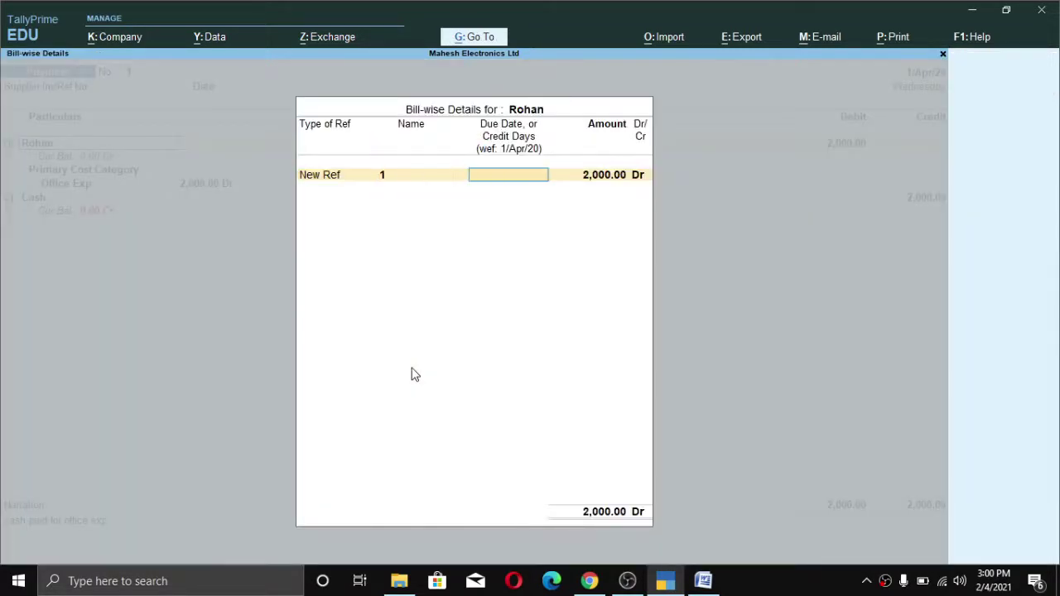
pyautogui.press('Return')
pyautogui.press('Return')
pyautogui.press('Return')
pyautogui.press('Return')
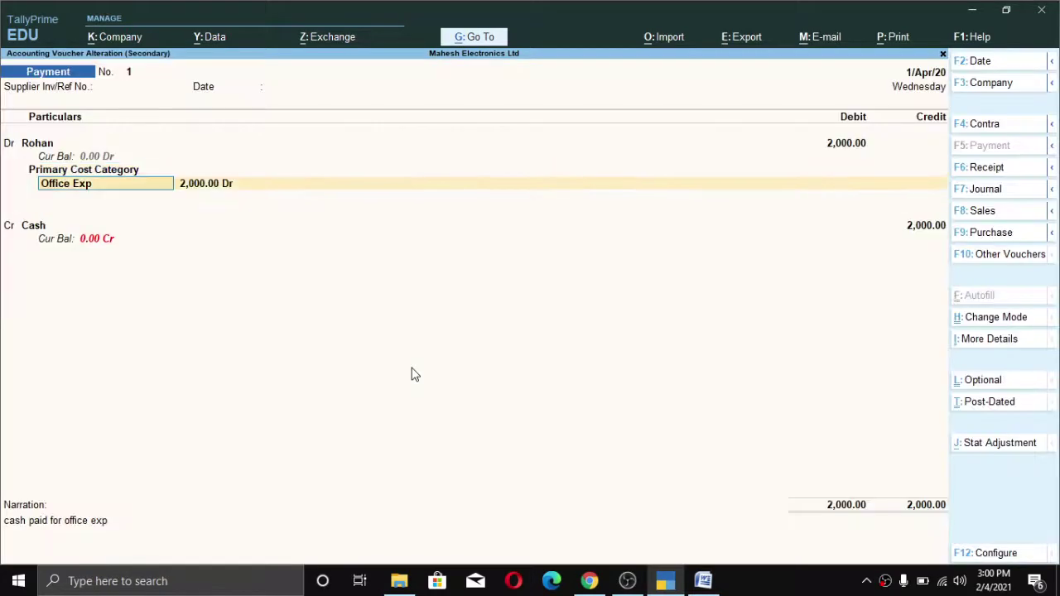
pyautogui.press('Return')
pyautogui.press('Return')
pyautogui.press('Return')
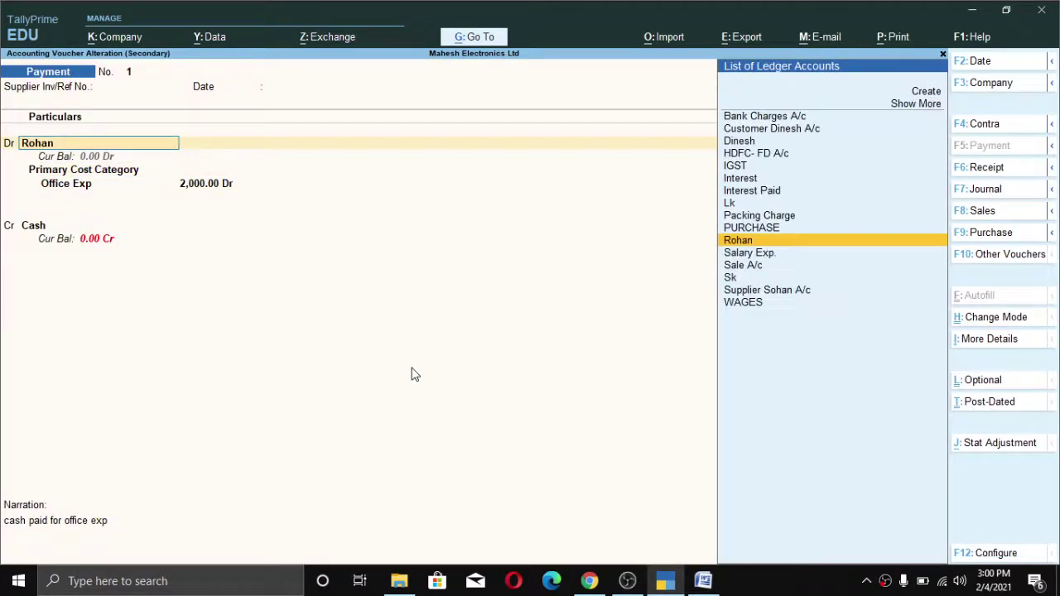
# Set the New Ref 1 bill amount in the debit ledger's bill-wise details to 1,500 Dr.
pyautogui.press('Return')
pyautogui.press('Return')
pyautogui.press('Return')
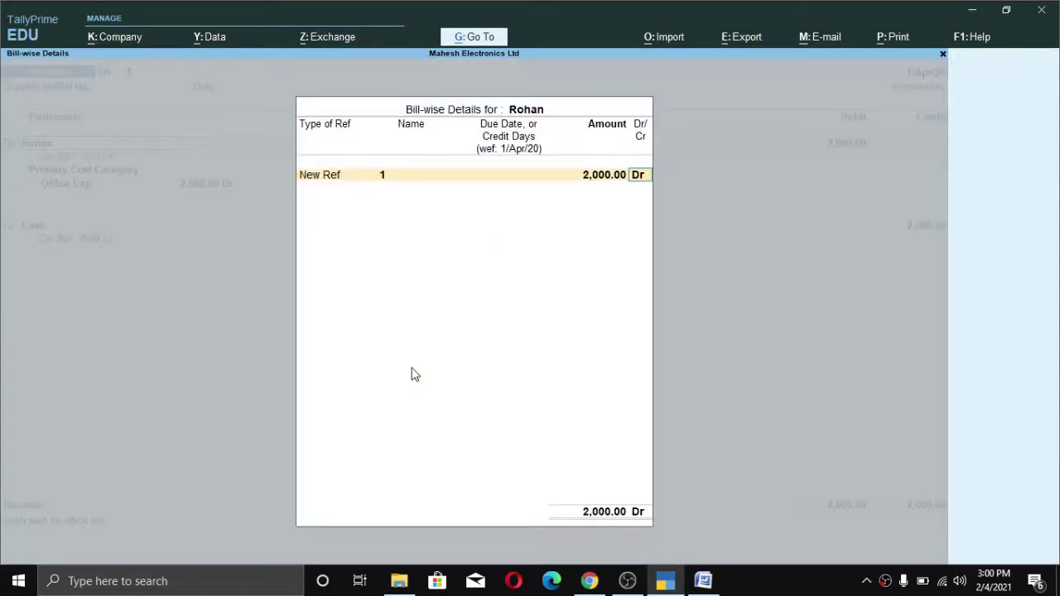
pyautogui.write('4')
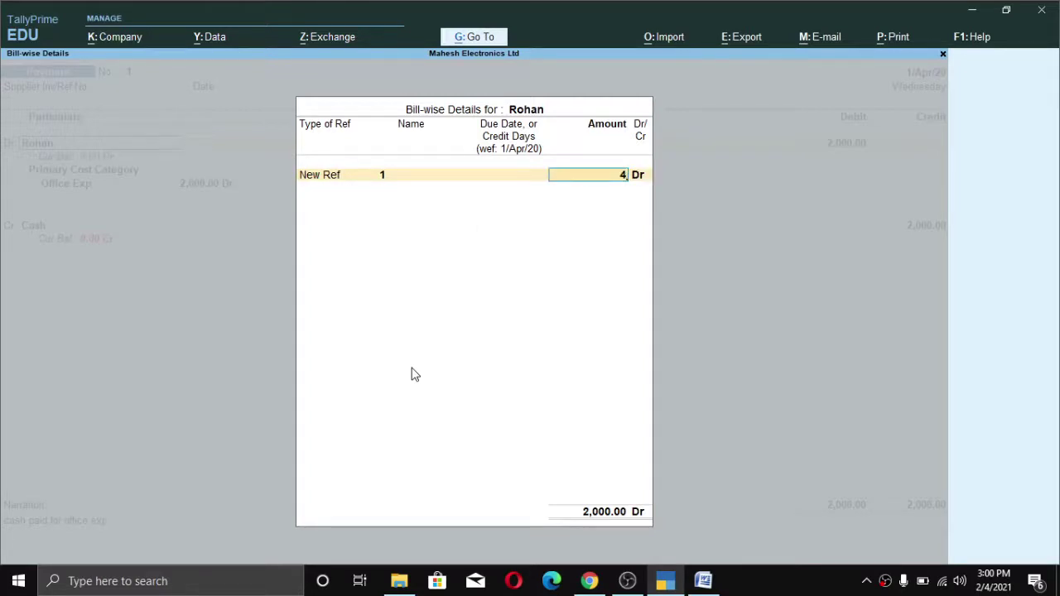
pyautogui.press('BackSpace')
pyautogui.write('15000')
pyautogui.press('BackSpace')
pyautogui.press('Return')
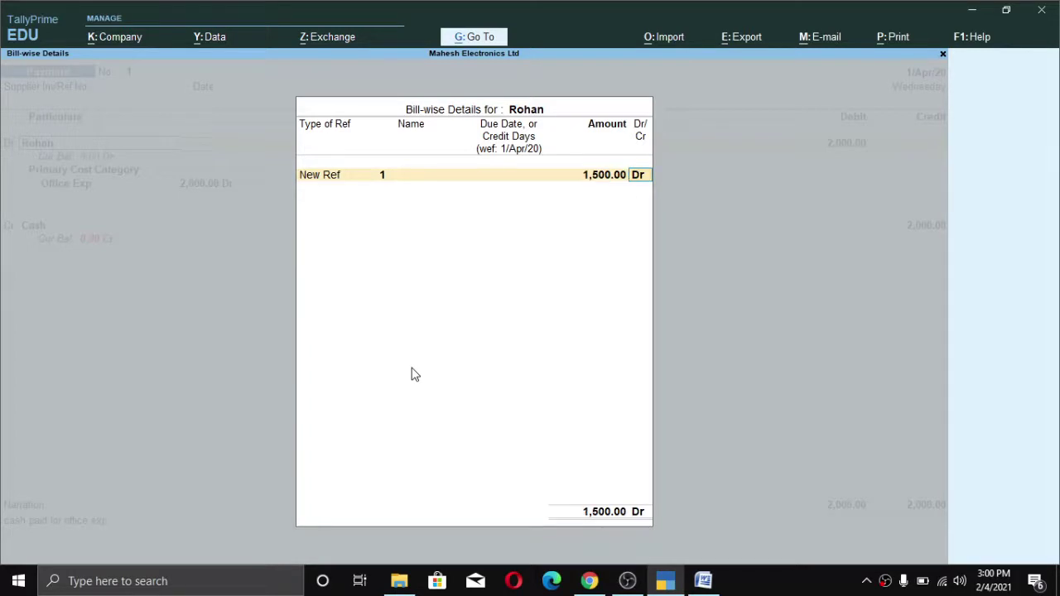
# Accept 1,500 for the debit entry, the Office Exp cost allocation and the Cash credit of the Payment voucher.
pyautogui.press('Return')
pyautogui.press('Return')
pyautogui.press('Return')
pyautogui.press('Return')
pyautogui.press('Return')
pyautogui.press('Return')
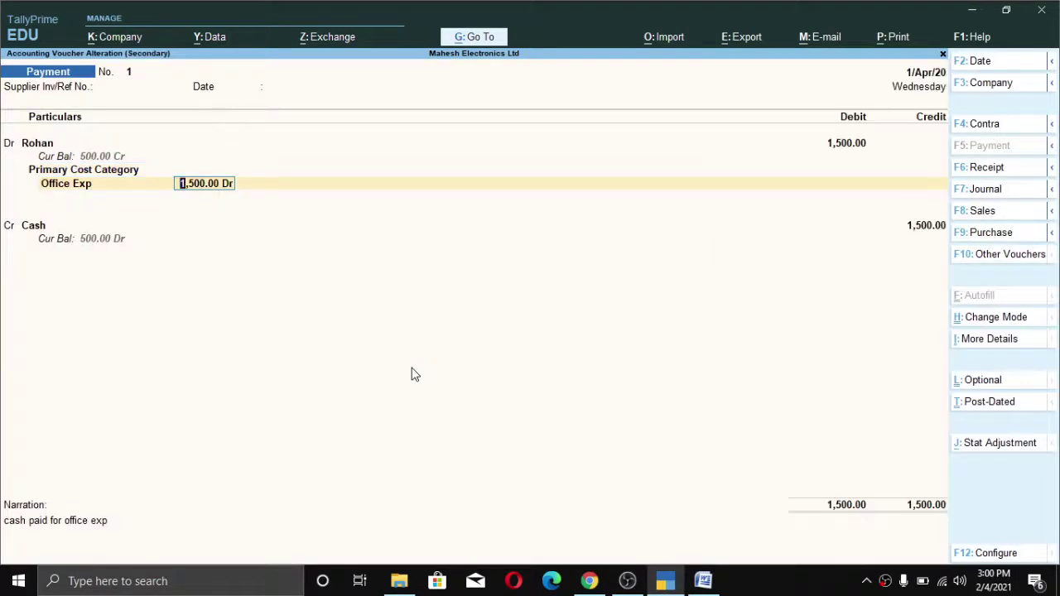
pyautogui.press('Return')
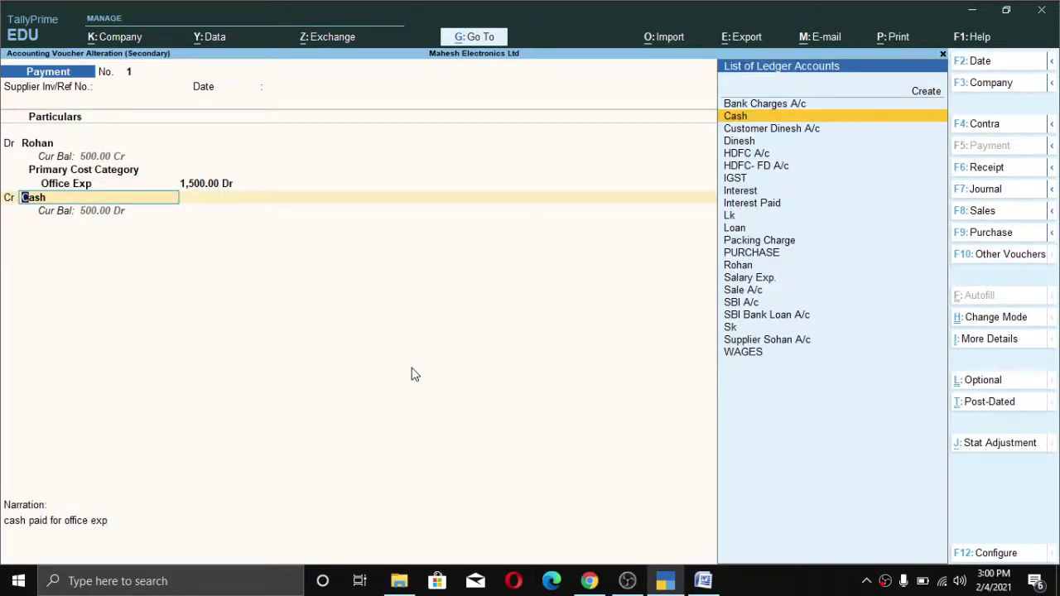
pyautogui.press('Return')
pyautogui.press('Return')
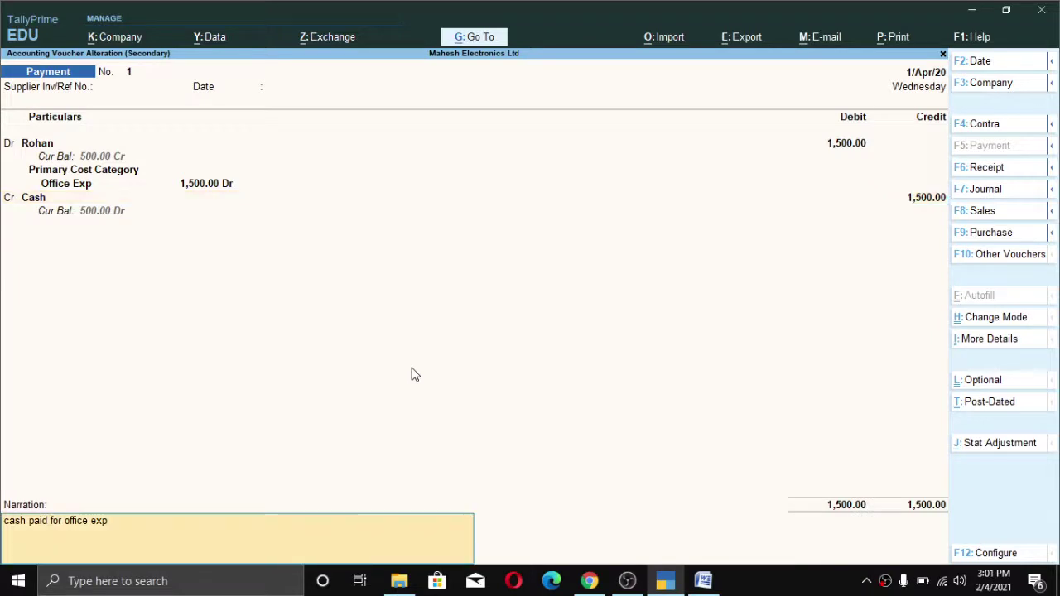
# Keep the narration and save the Payment voucher for the office expense.
pyautogui.press('Return')
pyautogui.press('Return')
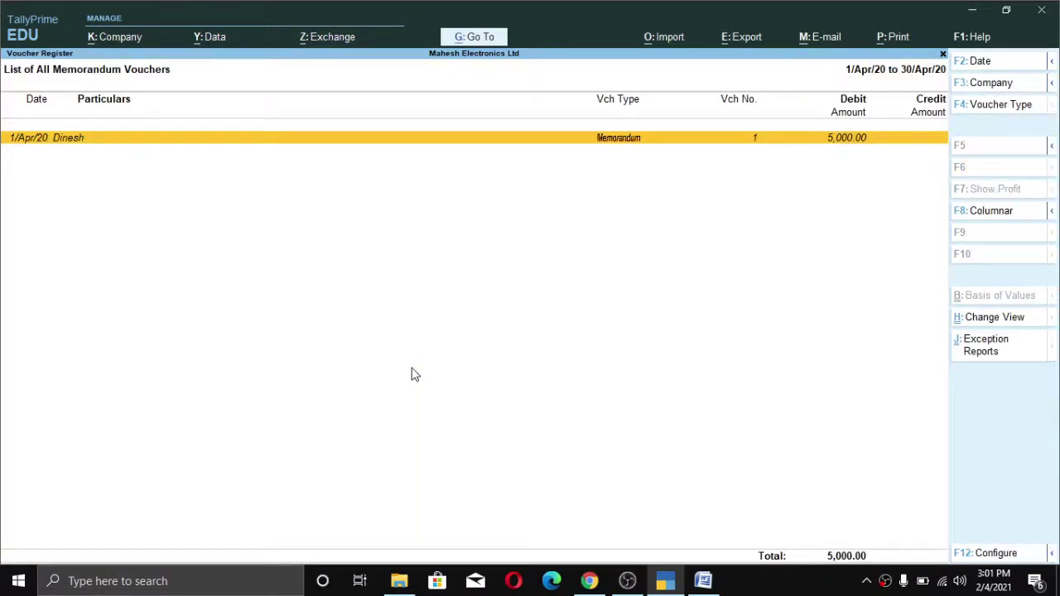
# Convert the remaining memorandum voucher for the jeans approval into a Sales voucher, accepting its date, party and party details.
pyautogui.press('alt')
pyautogui.press('Return')
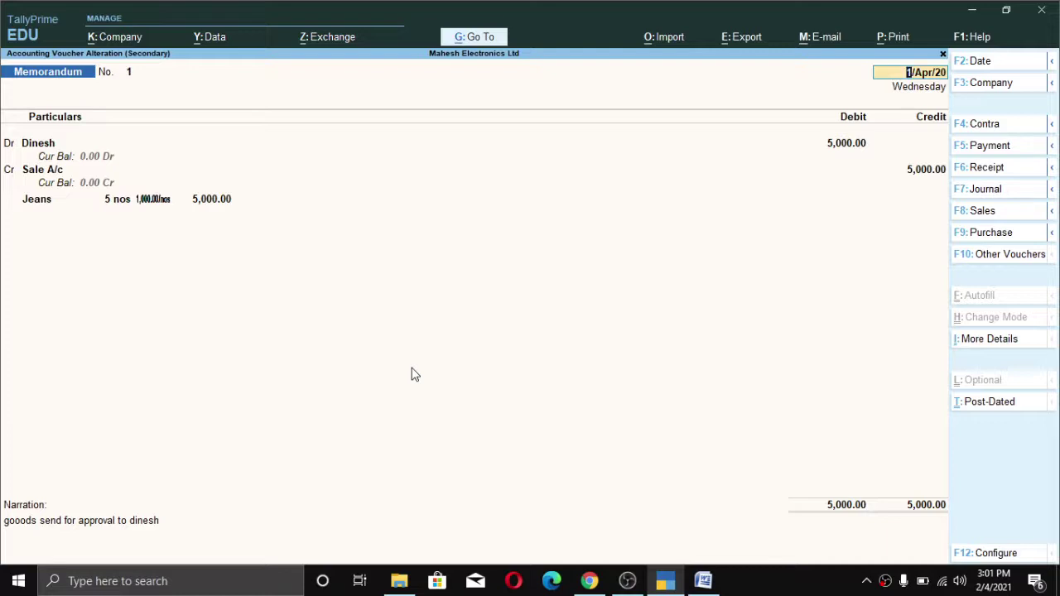
pyautogui.press('F8')
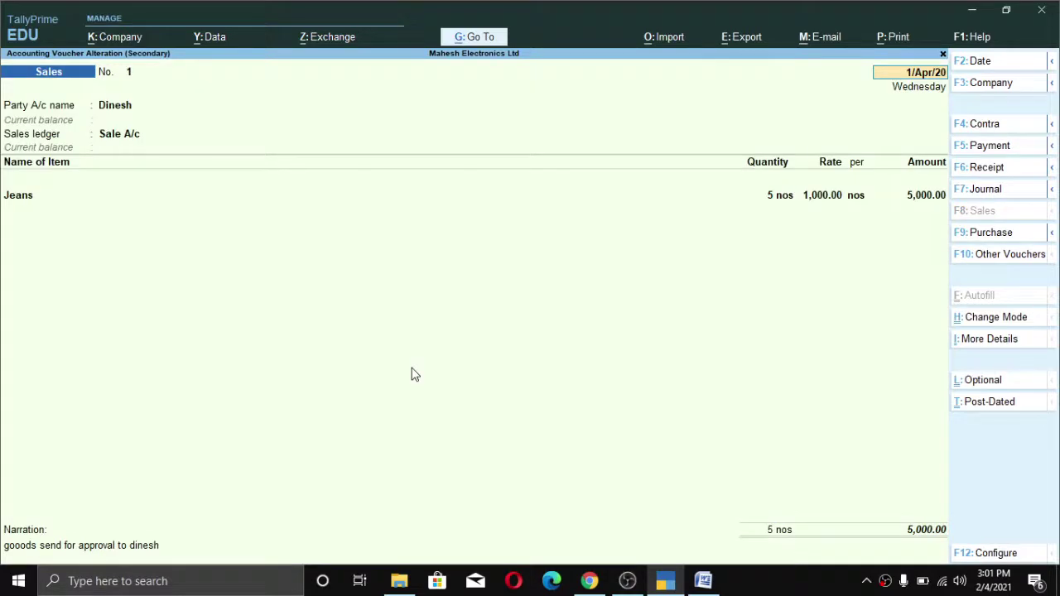
pyautogui.press('Return')
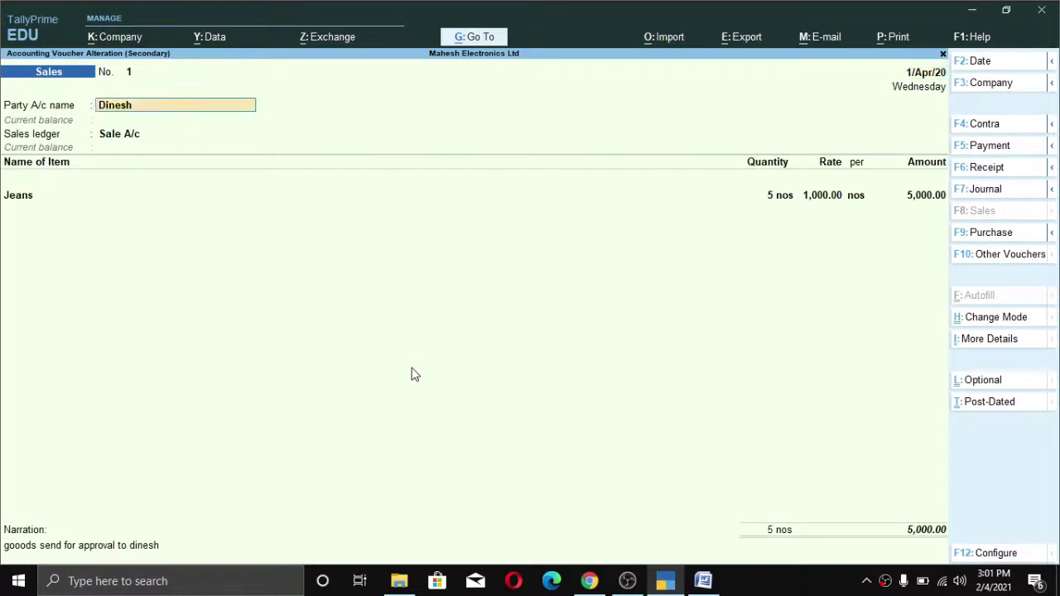
pyautogui.press('Return')
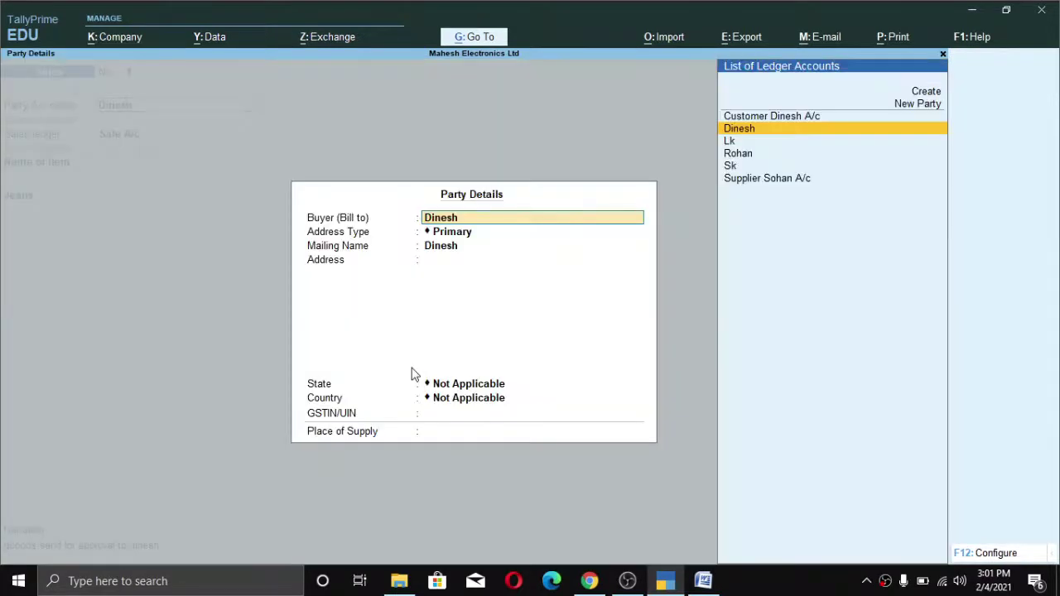
pyautogui.hotkey('ctrl', 'a')
pyautogui.press('Return')
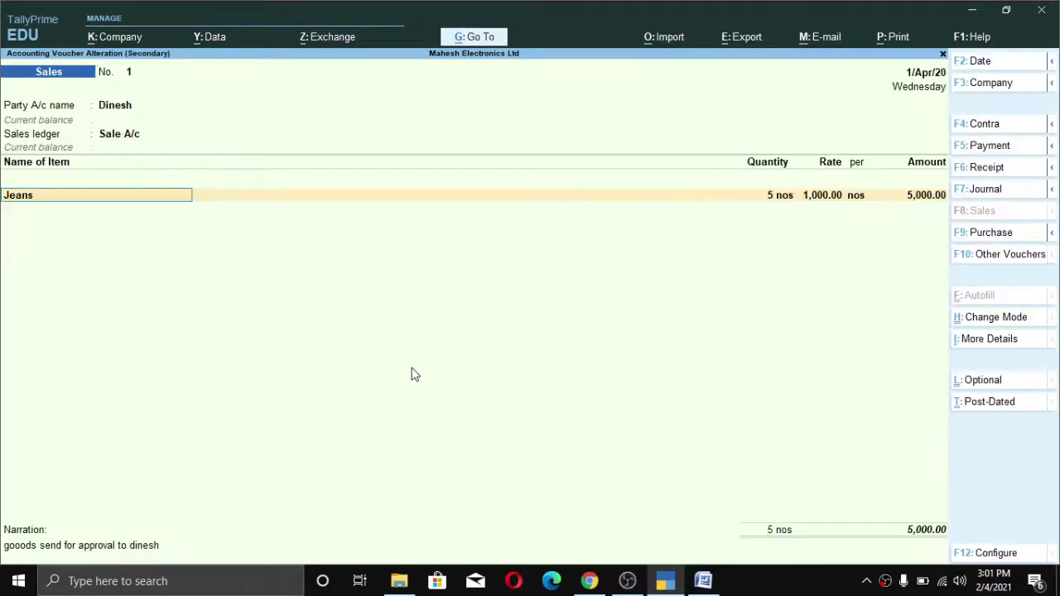
# Set the Jeans quantity in the Sales voucher to 3 nos and keep the rate of 1,000.00 per nos.
pyautogui.press('Return')
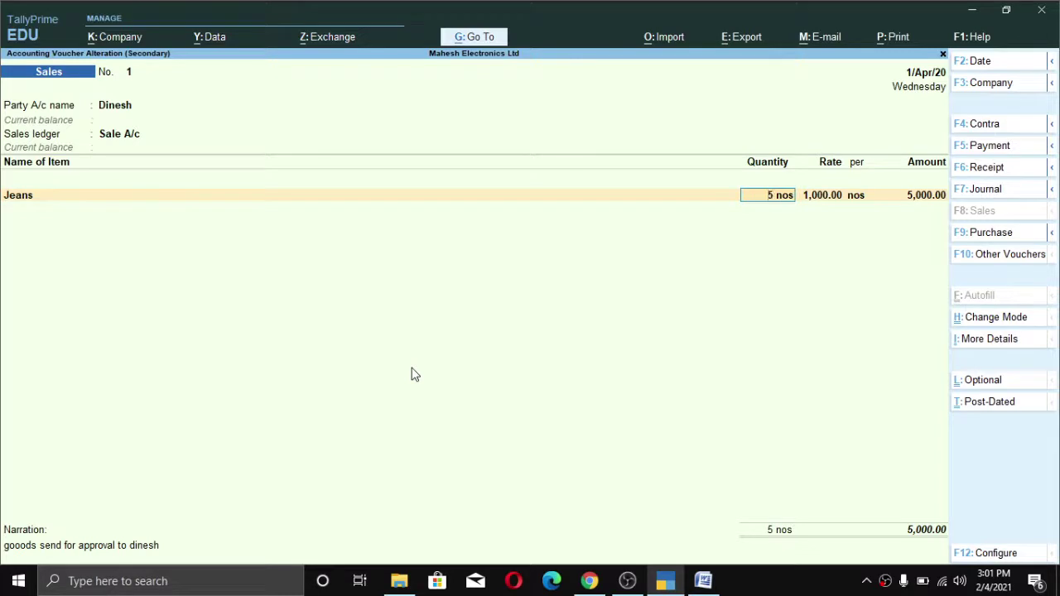
pyautogui.write('3')
pyautogui.press('Return')
pyautogui.press('BackSpace')
pyautogui.press('Return')
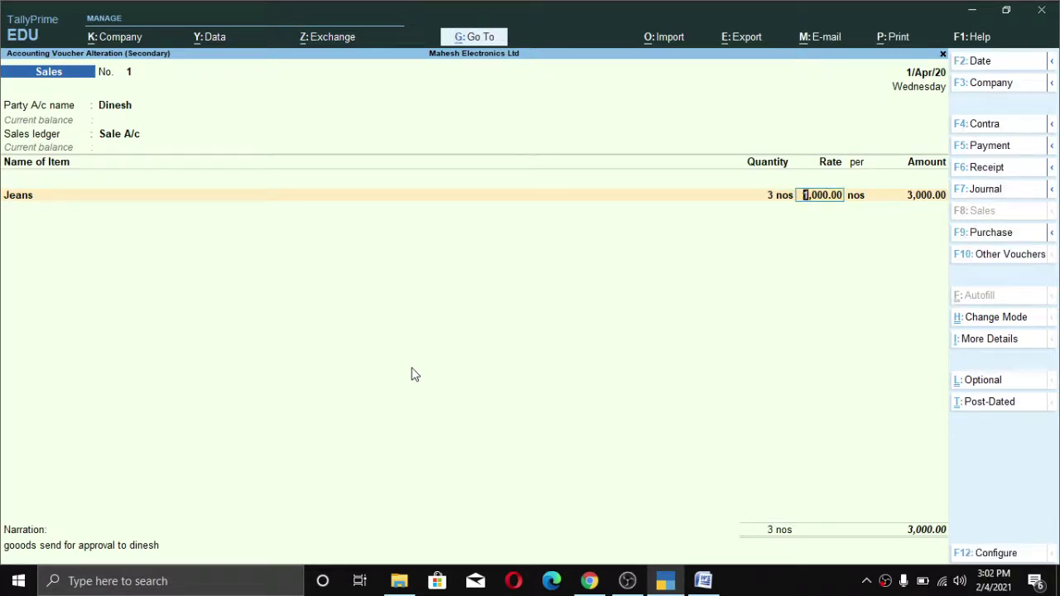
pyautogui.press('Return')
pyautogui.press('Return')
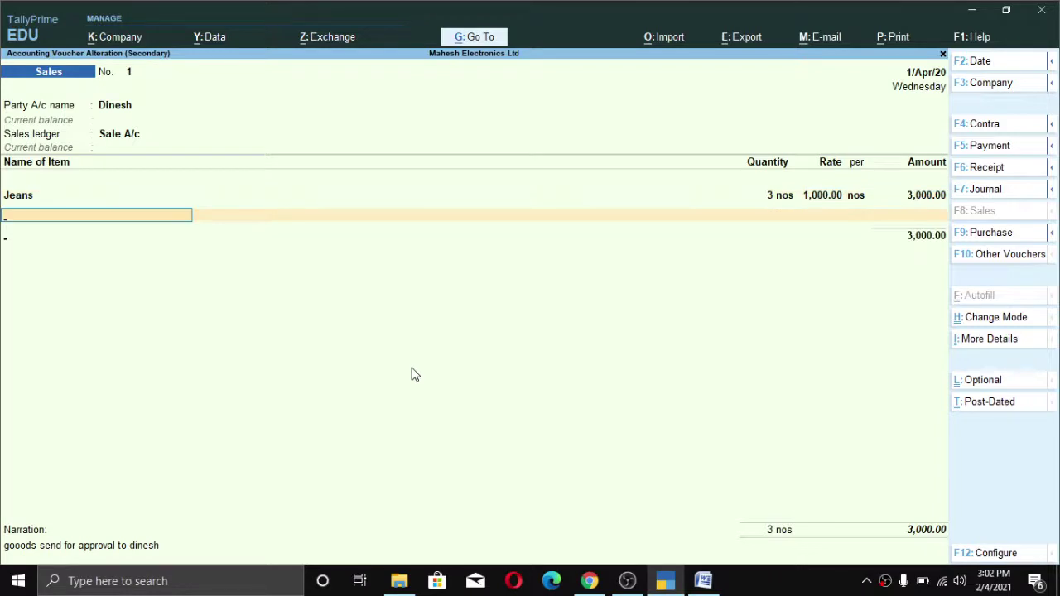
# Add the IGST ledger below the Jeans item with its calculated amount and save the Sales voucher.
pyautogui.press('Return')
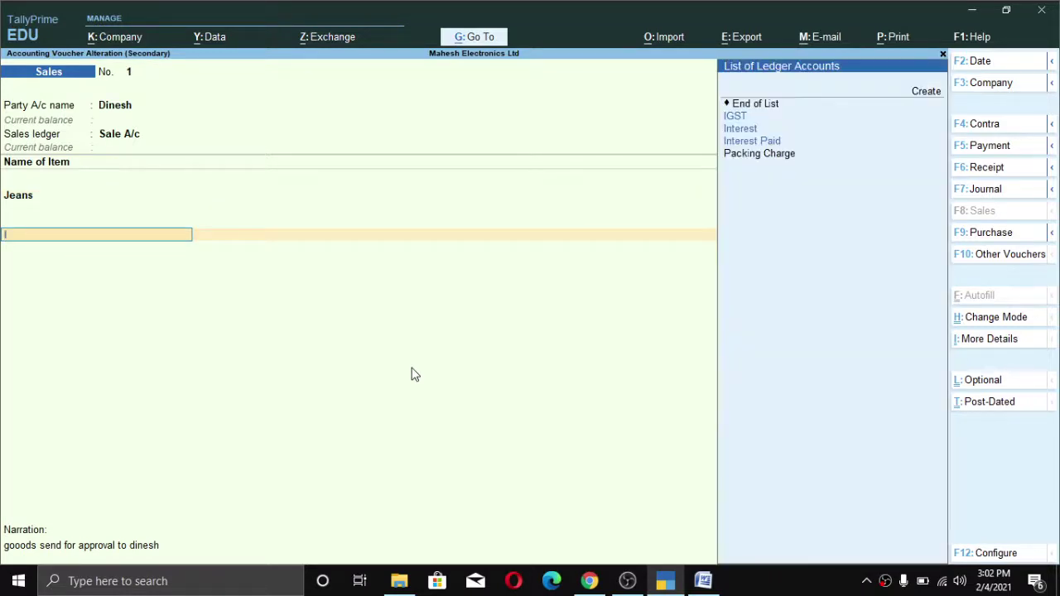
pyautogui.write('Ig')
pyautogui.press('Return')
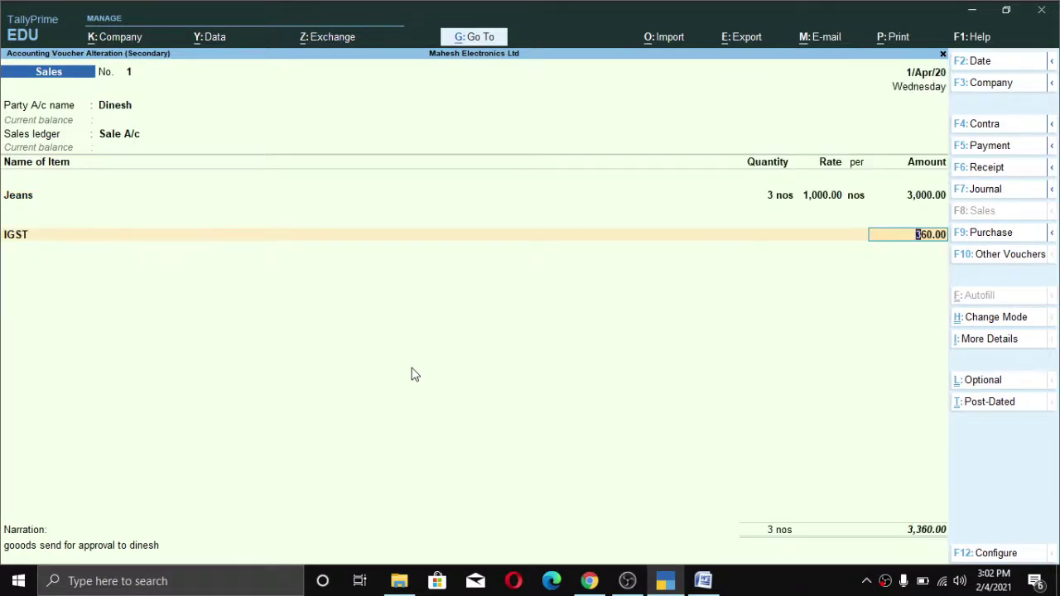
pyautogui.press('Return')
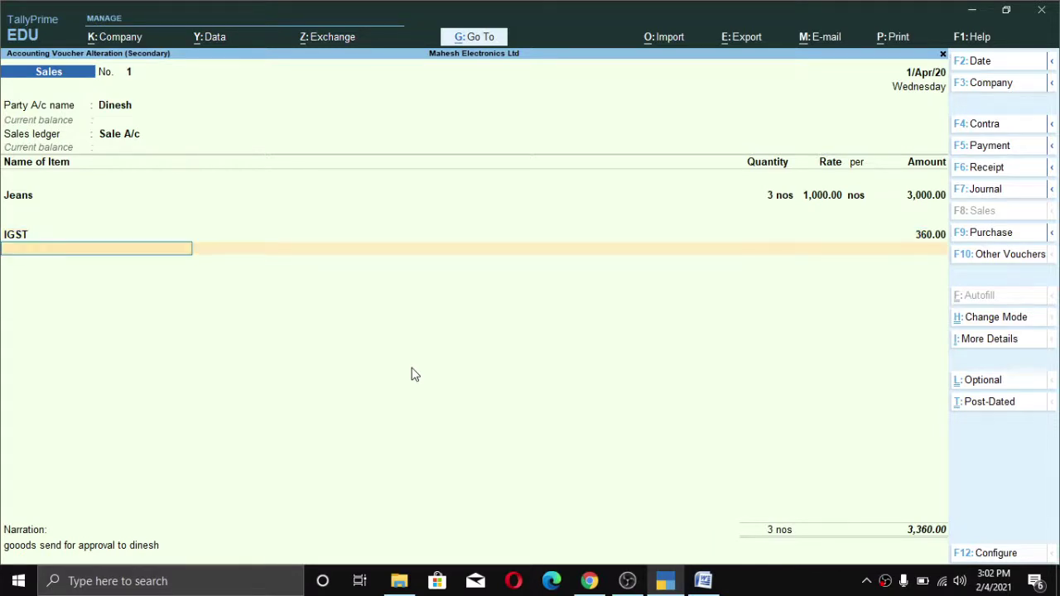
pyautogui.hotkey('ctrl', 'F10')
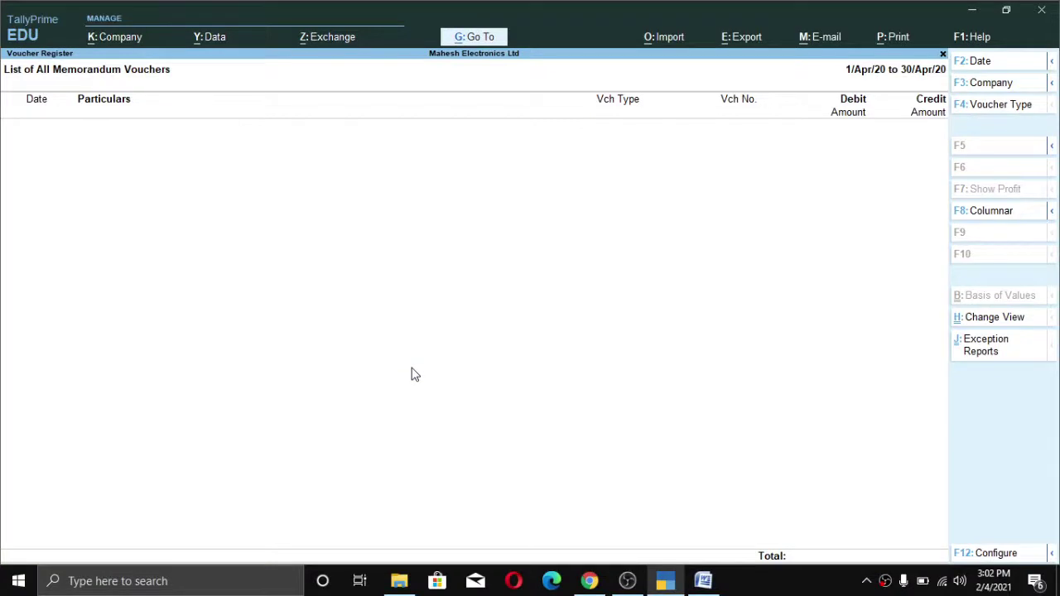
# Leave the memorandum register and view the jeans customer's ledger vouchers from the account books.
pyautogui.press('Escape')
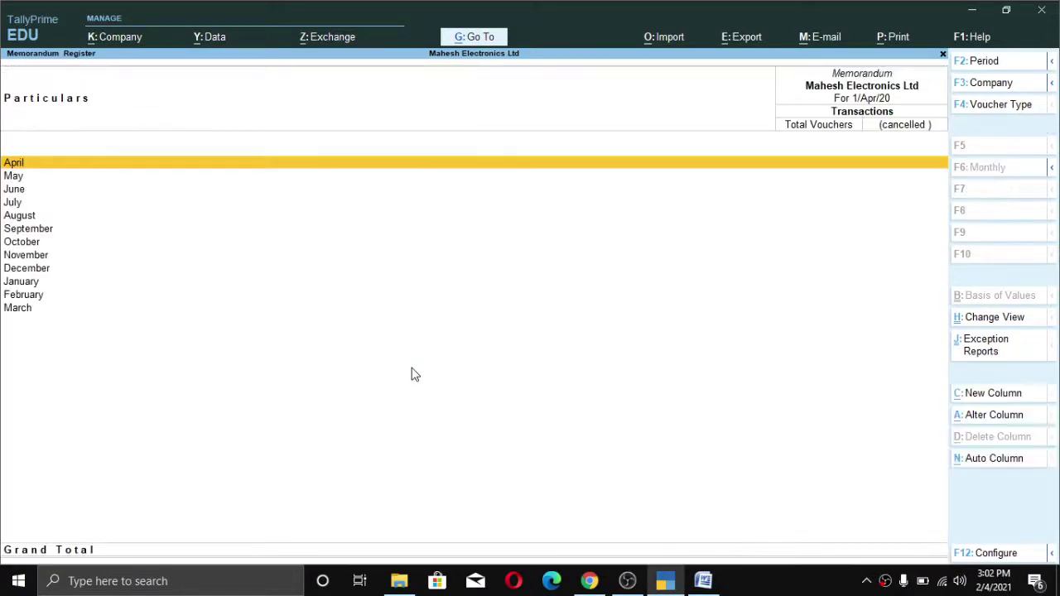
pyautogui.press('Escape')
pyautogui.press('Escape')
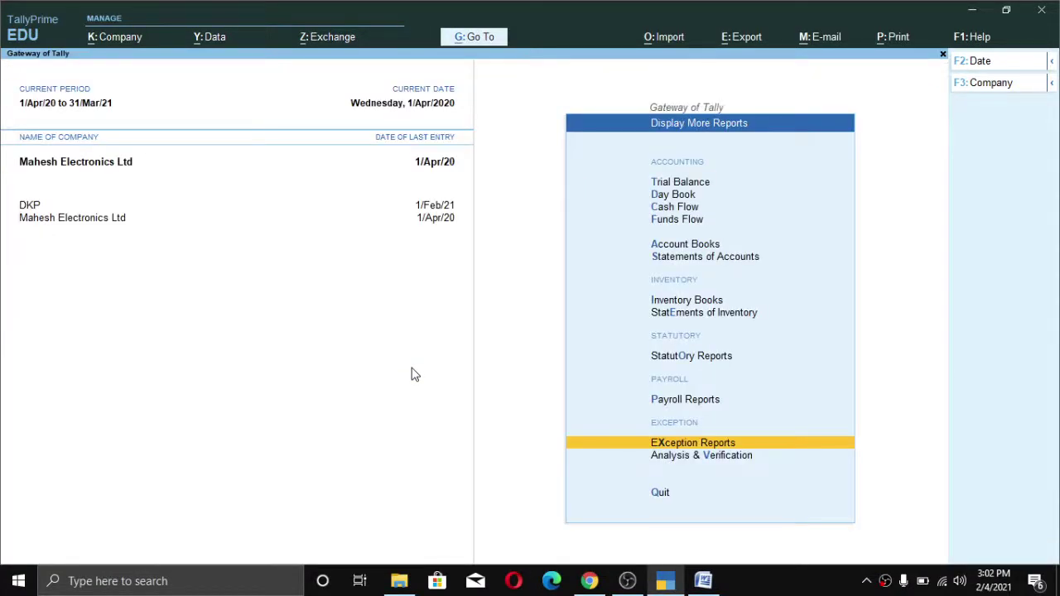
pyautogui.press('Up')
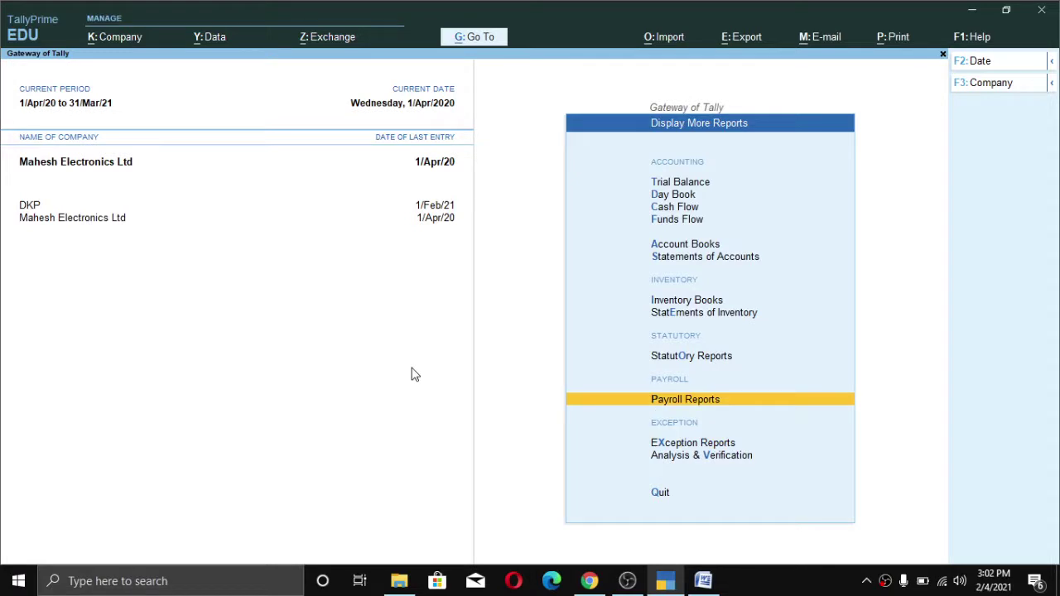
pyautogui.press('Up')
pyautogui.press('Up')
pyautogui.press('Up')
pyautogui.press('Up')
pyautogui.press('Up')
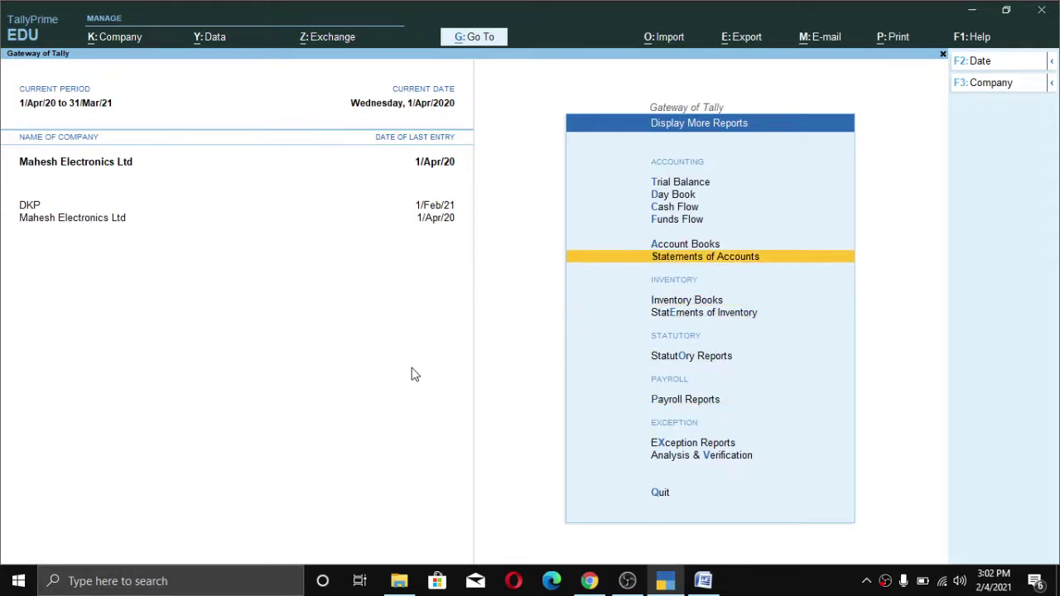
pyautogui.press('Return')
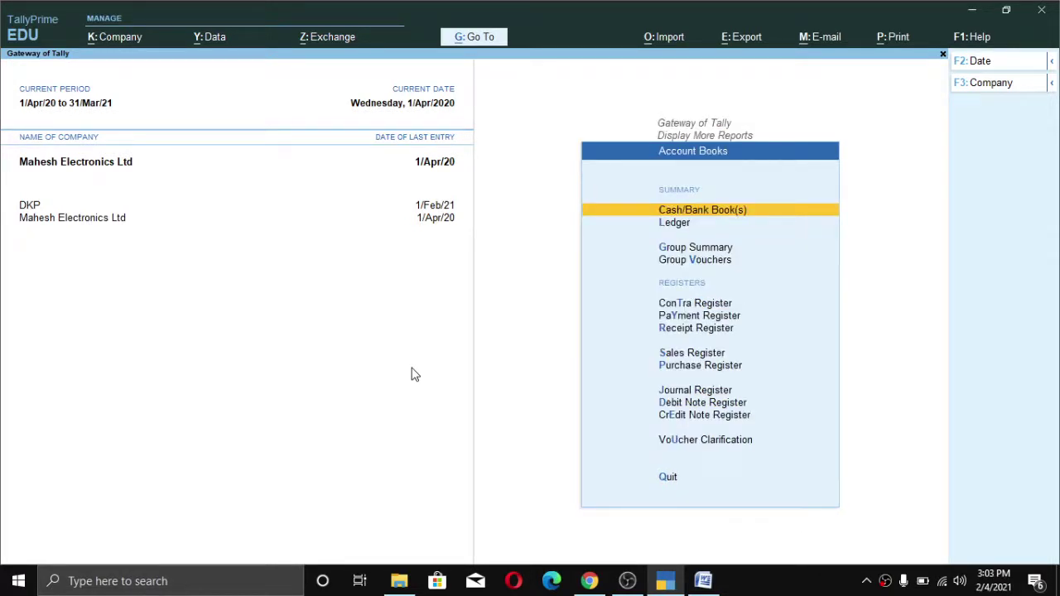
pyautogui.write('l')
pyautogui.write('Di')
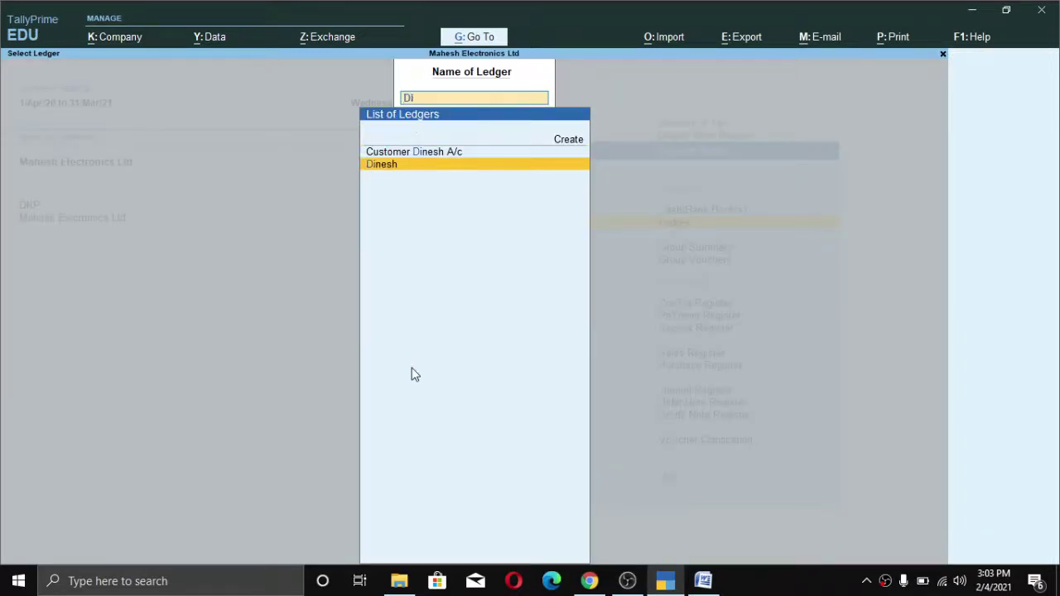
pyautogui.press('Return')
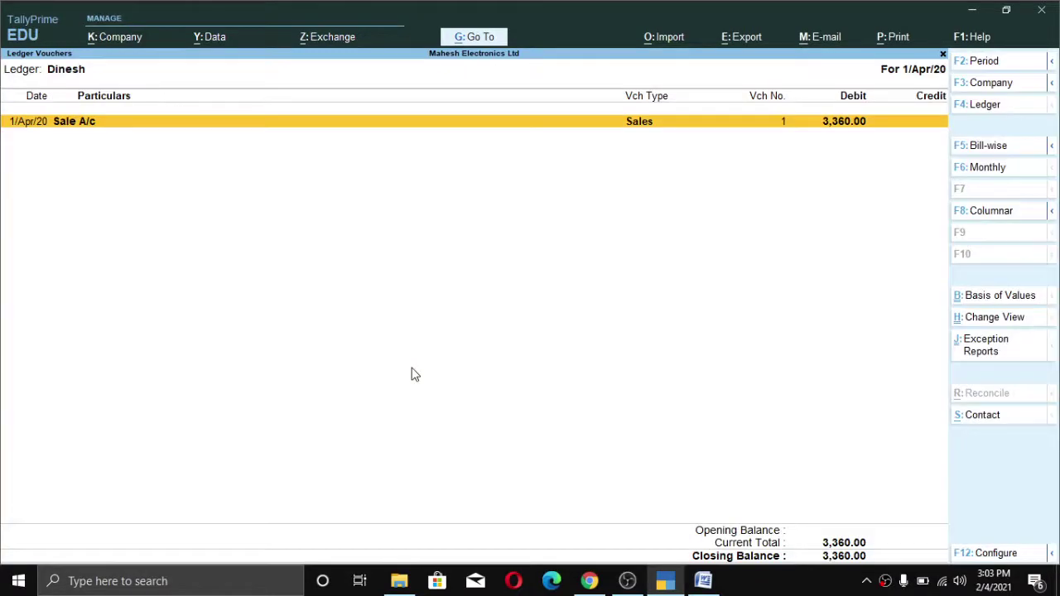
# View the ledger vouchers of the party debited in the office expense payment.
pyautogui.press('Escape')
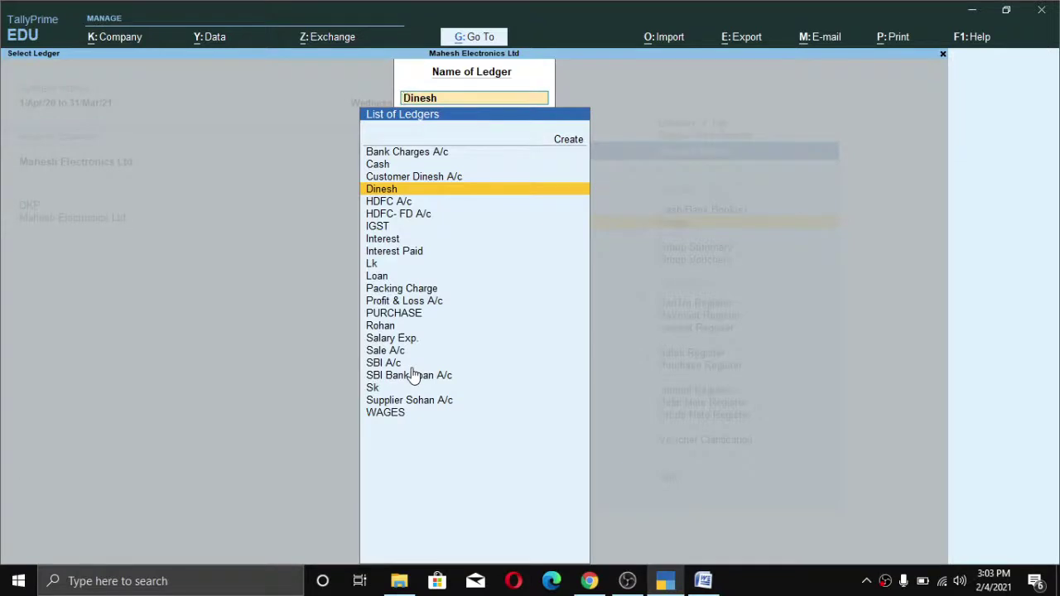
pyautogui.write('Ro')
pyautogui.press('Return')
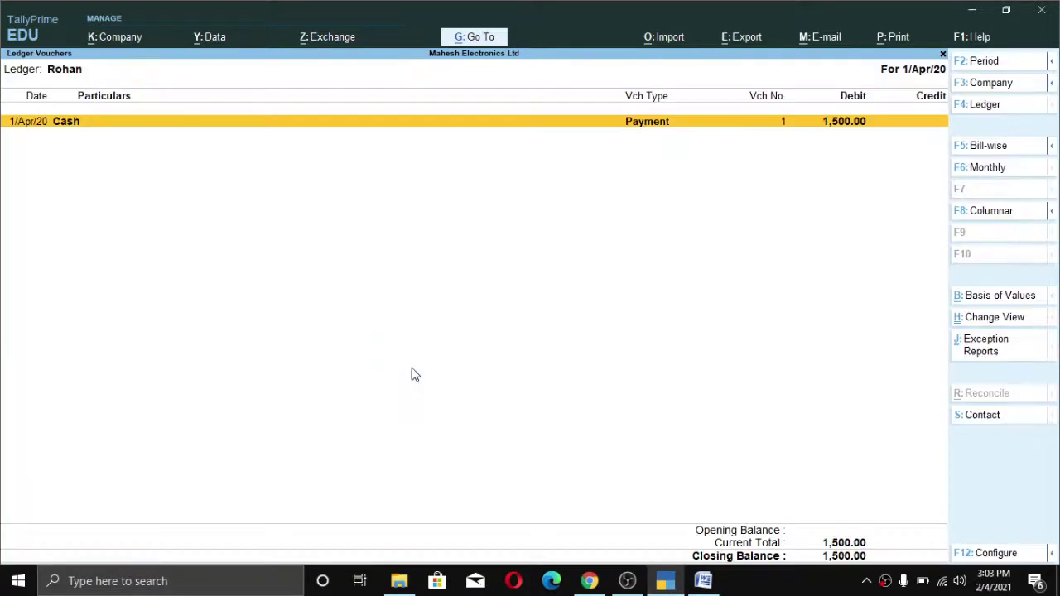
# Close the ledger reports and return to the Gateway of Tally without quitting the program.
pyautogui.press('Escape')
pyautogui.press('Escape')
pyautogui.press('Escape')
pyautogui.press('Escape')
pyautogui.press('Escape')
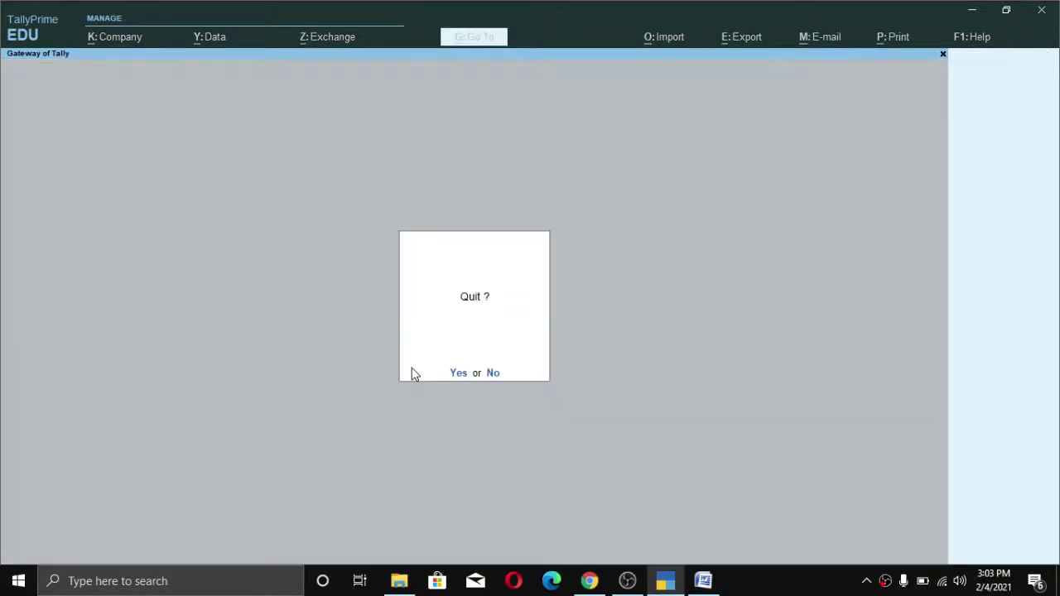
pyautogui.press('n')
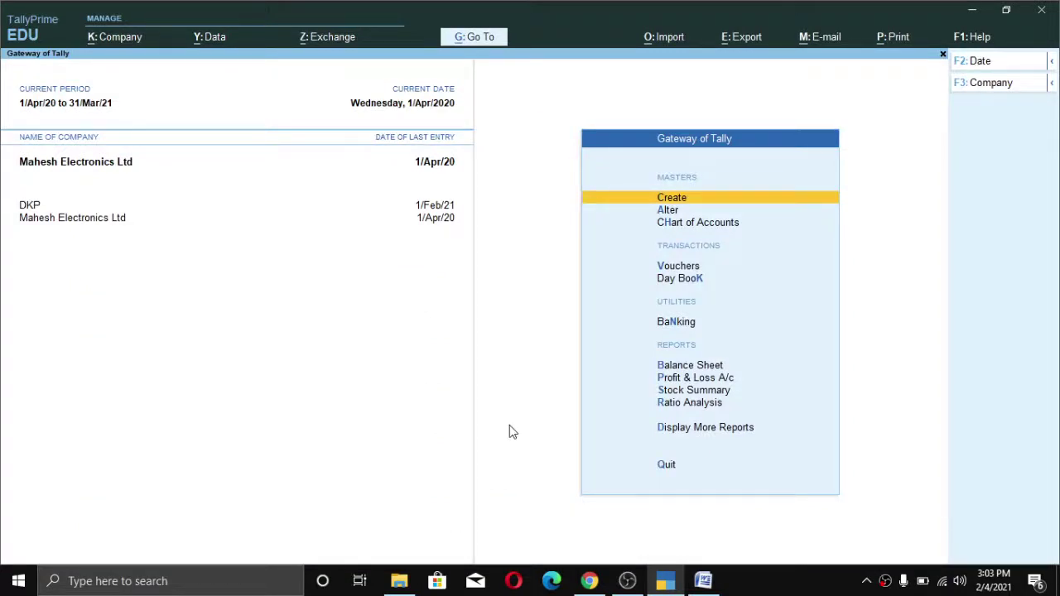
pyautogui.press('ctrl')
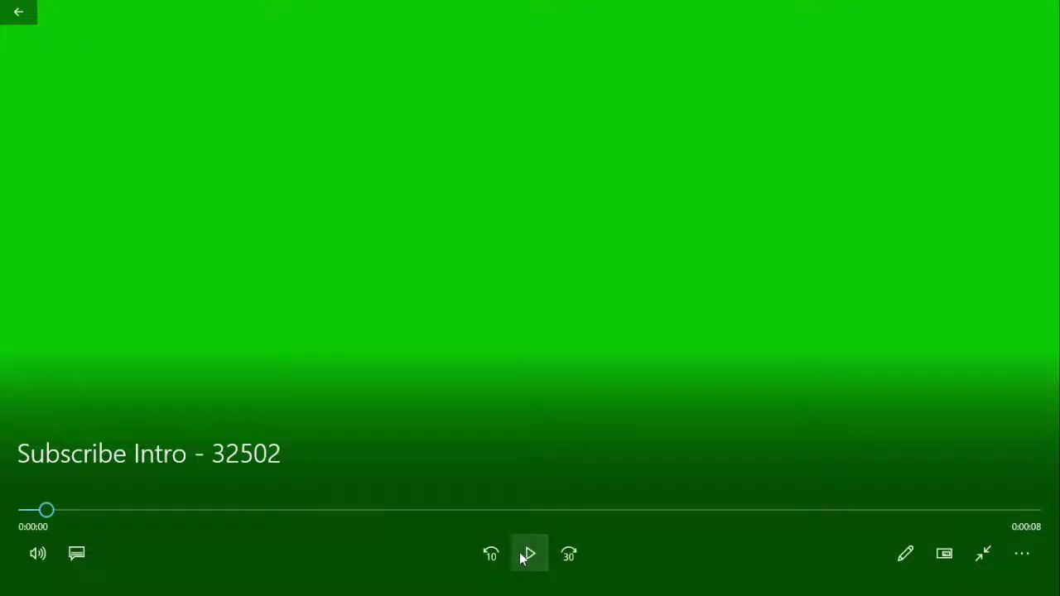
pyautogui.click(528, 555)
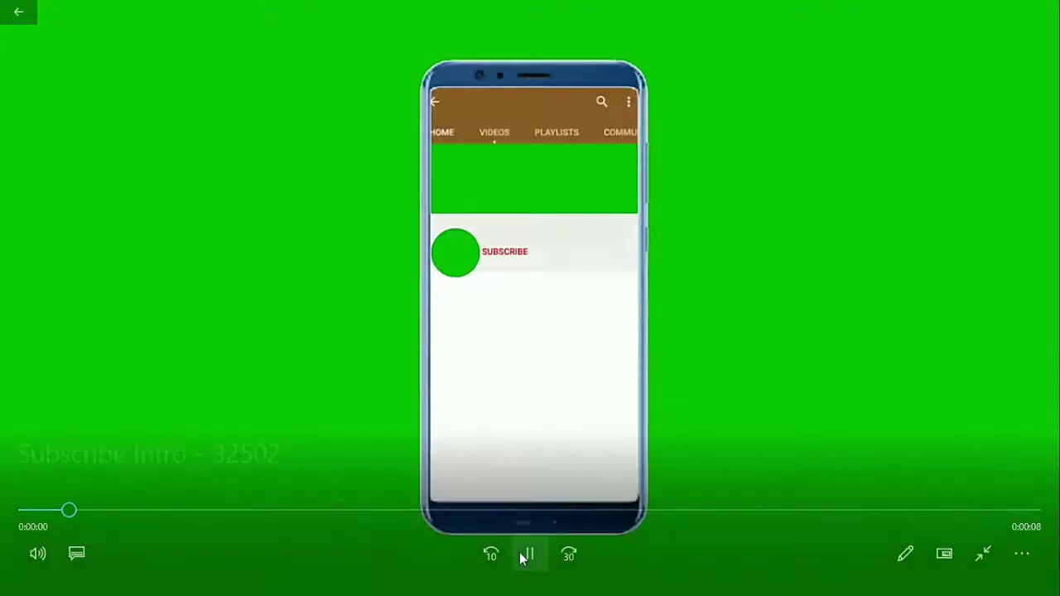